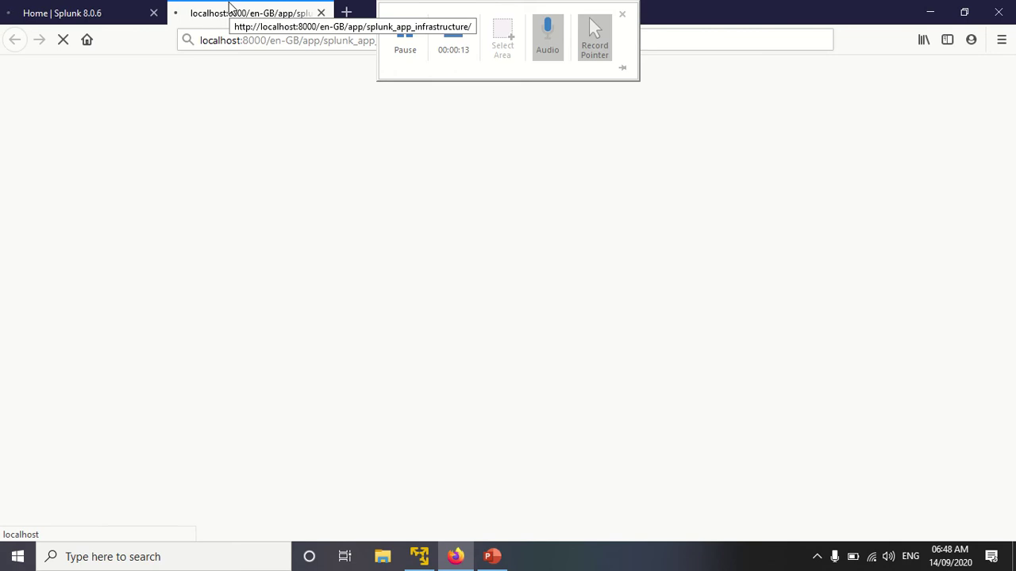
Step: Show the Infrastructure add-on's Search page (23,622 events) with the Infrastructure app tab also open
click(91, 8)
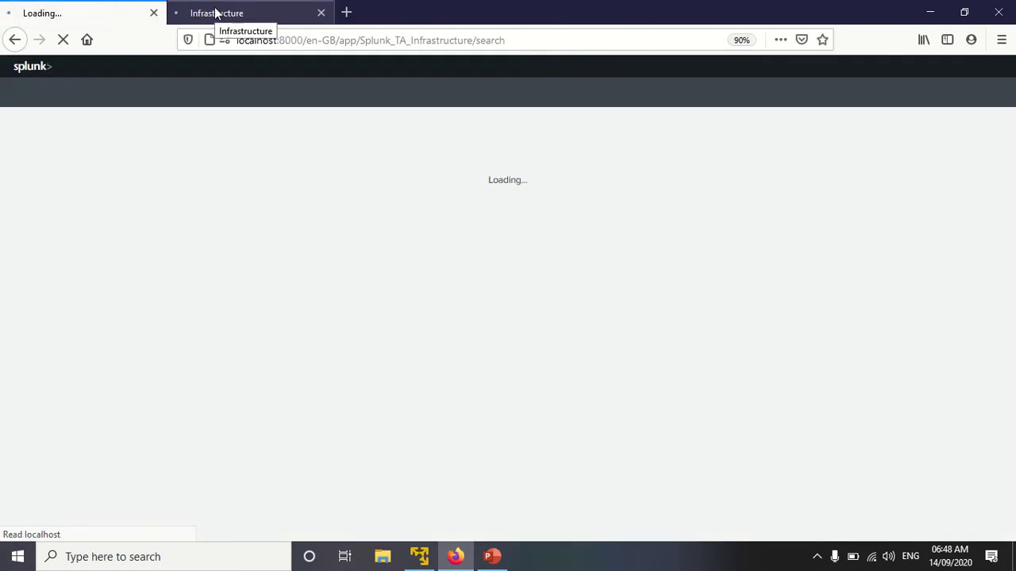
click(216, 14)
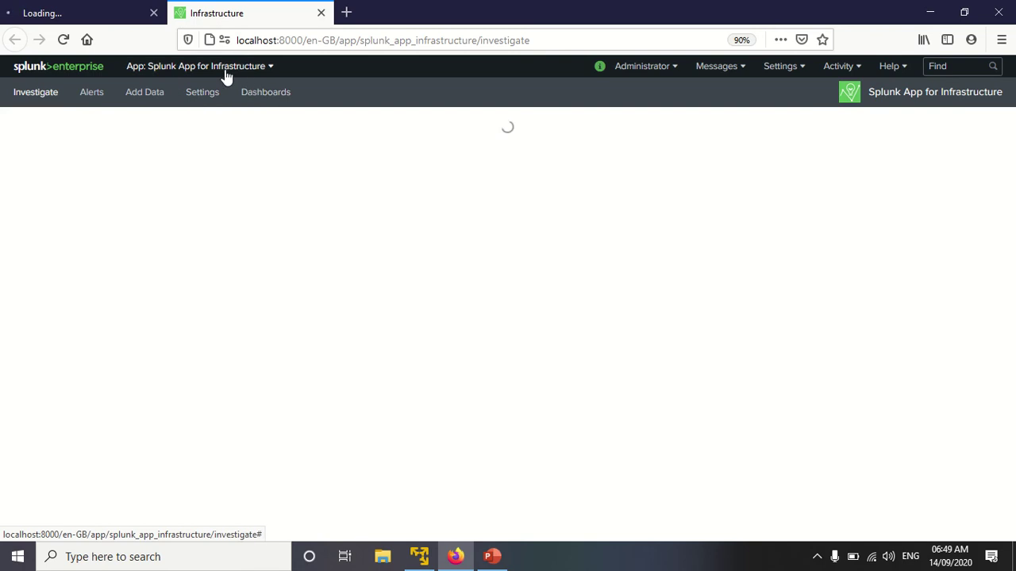
click(36, 12)
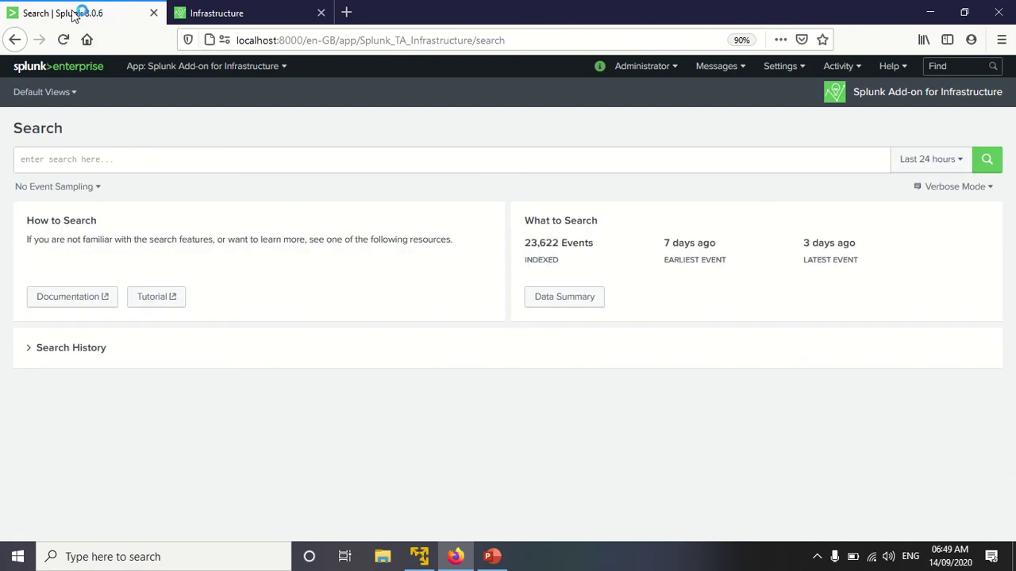
click(562, 306)
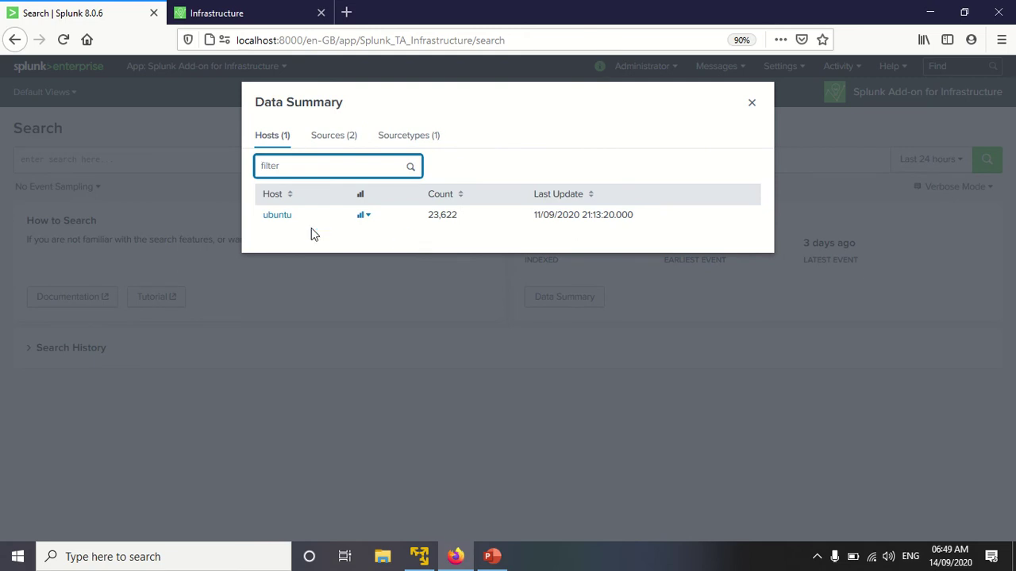
click(346, 138)
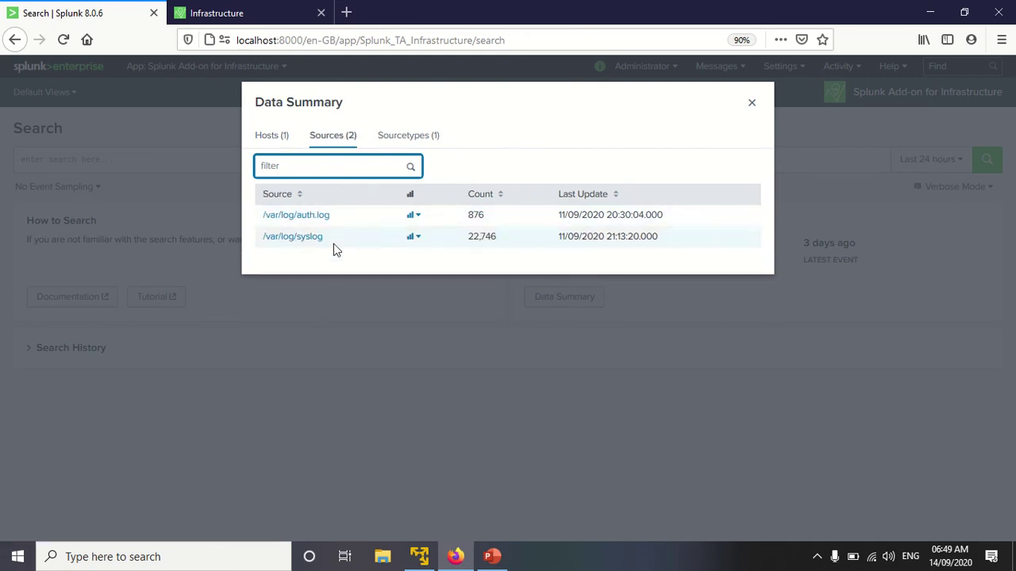
click(401, 140)
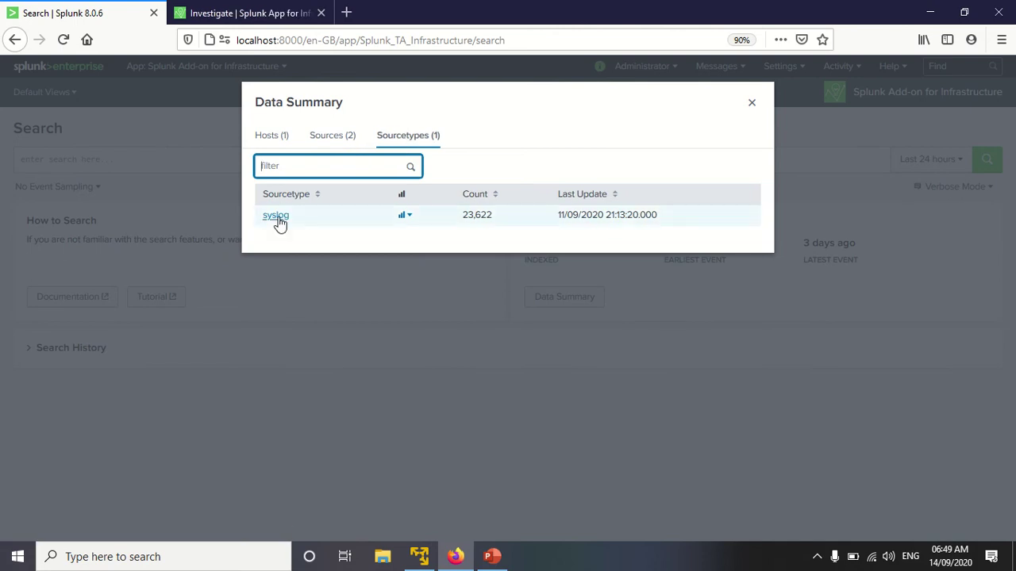
click(263, 138)
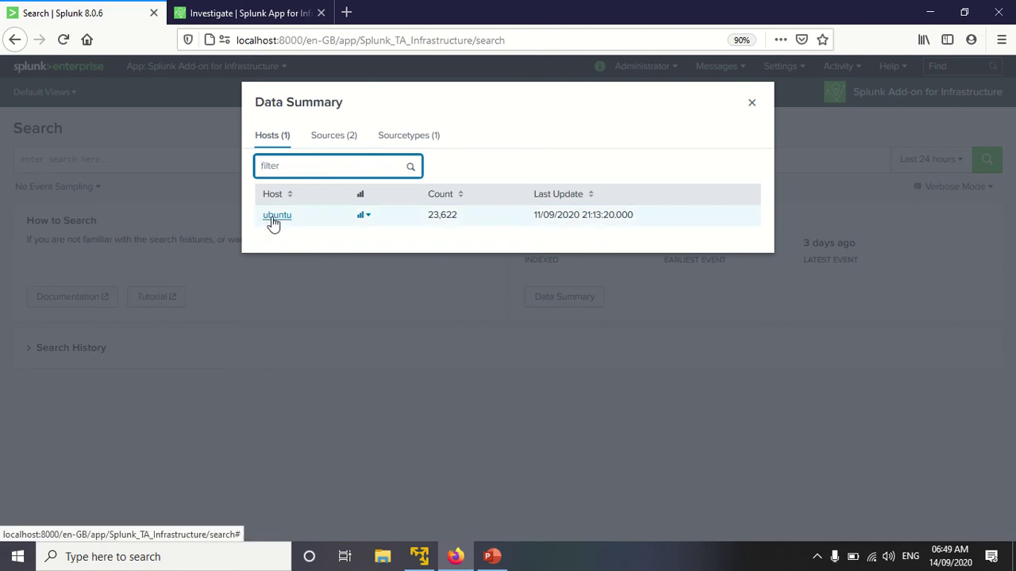
click(341, 137)
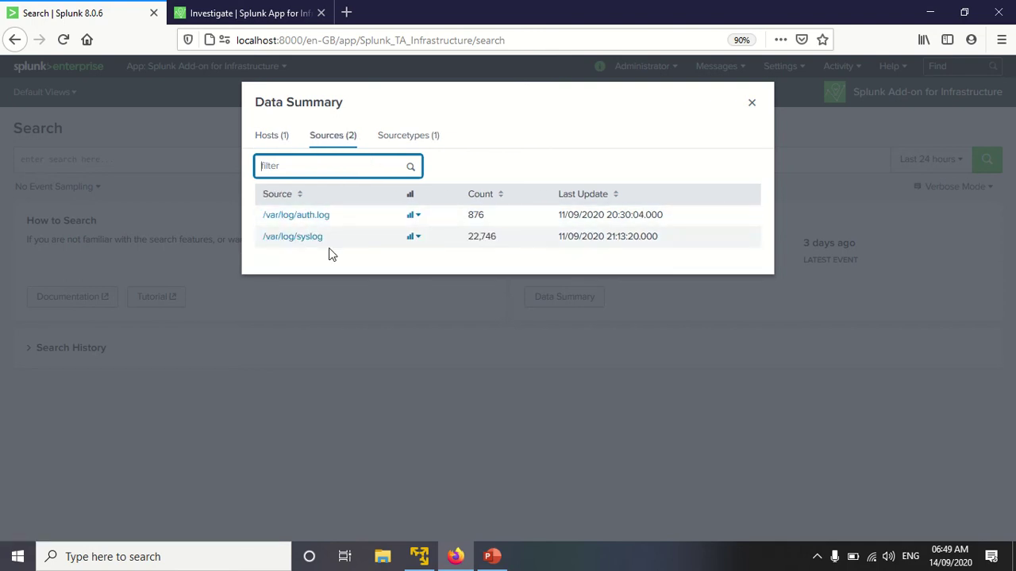
click(402, 136)
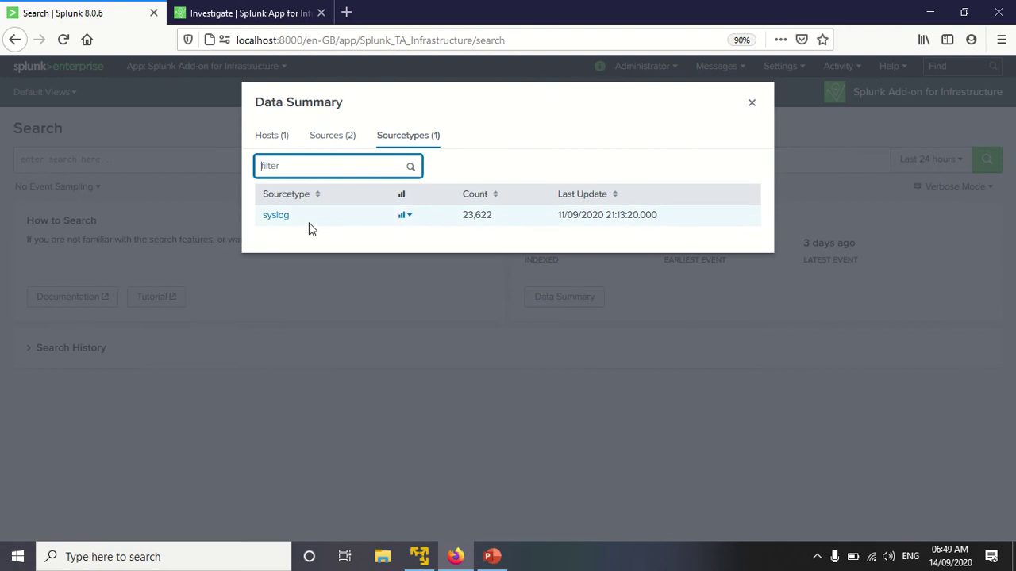
click(752, 103)
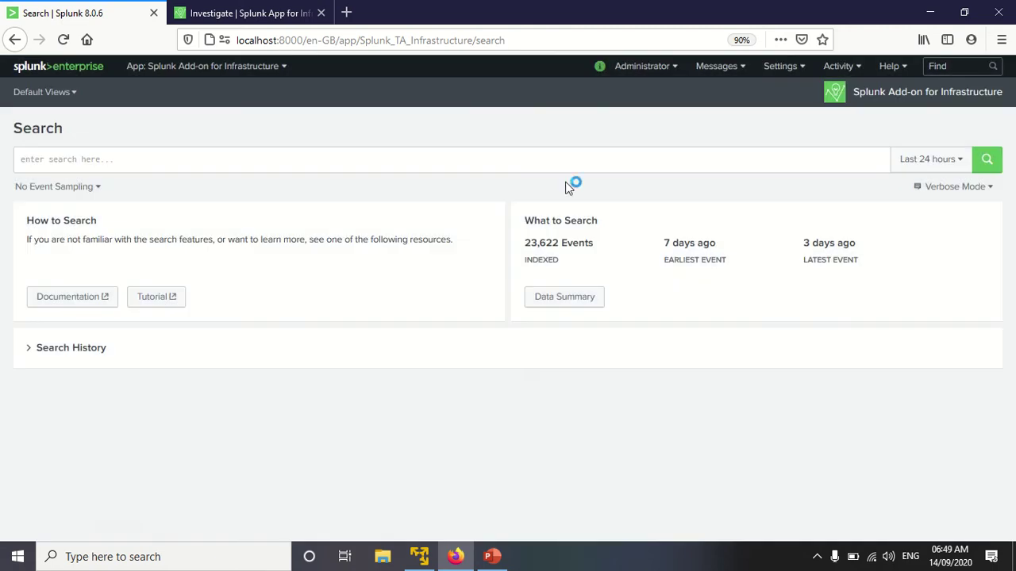
click(258, 13)
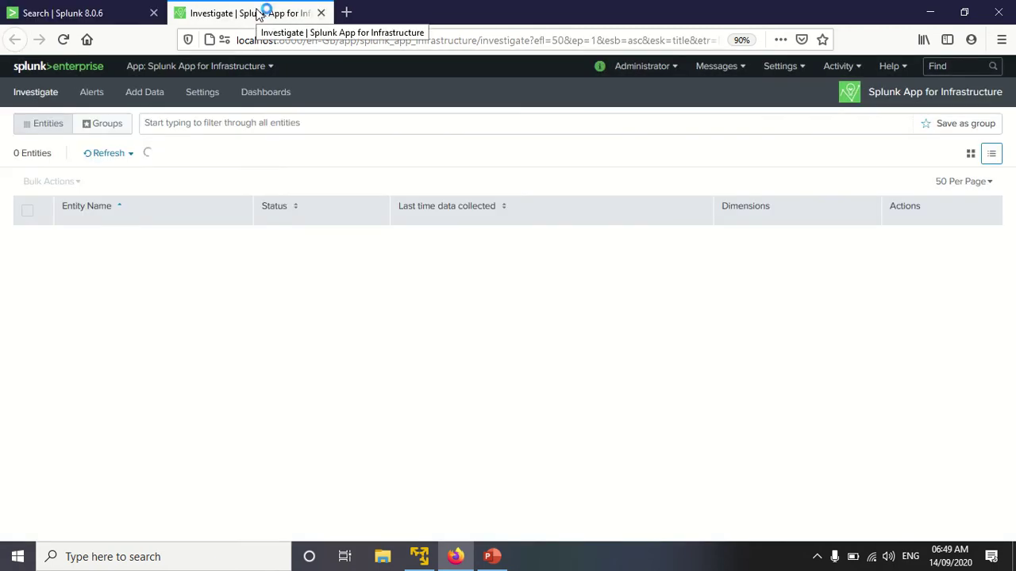
click(86, 16)
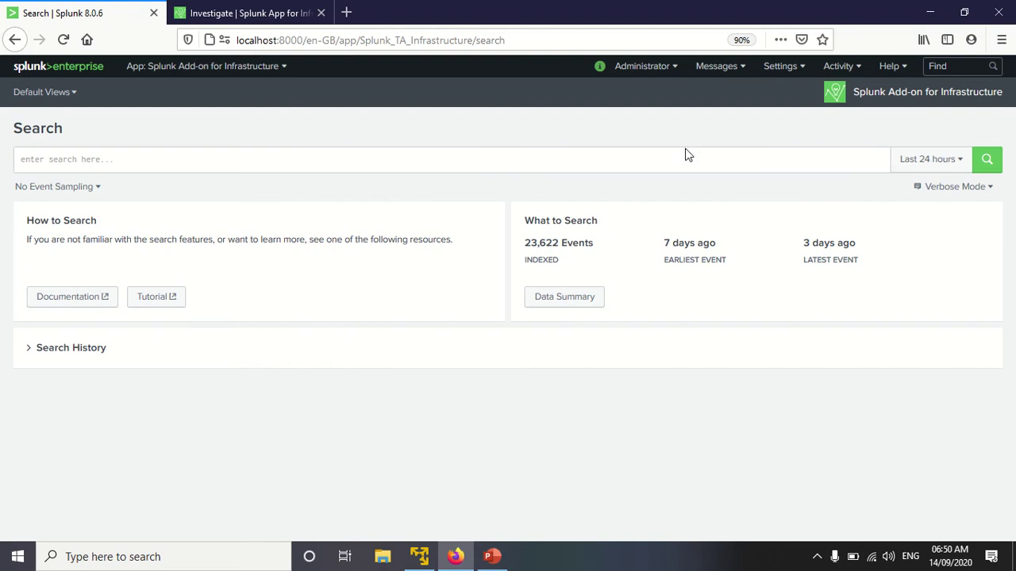
Step: Go to Settings > Data inputs, then begin Add Entities from the Infrastructure app's Investigate view
click(772, 68)
right_click(772, 71)
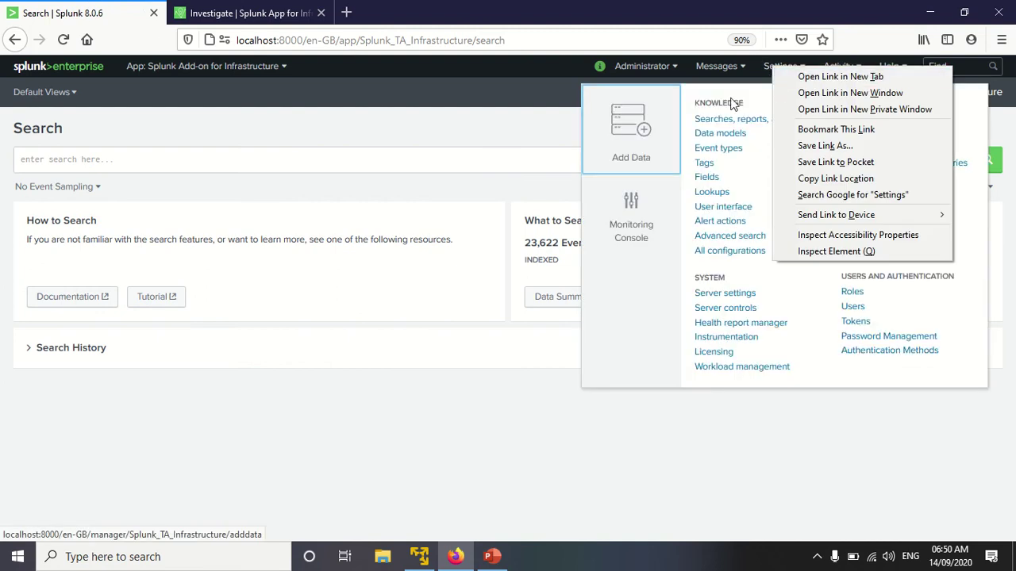
click(509, 89)
click(784, 69)
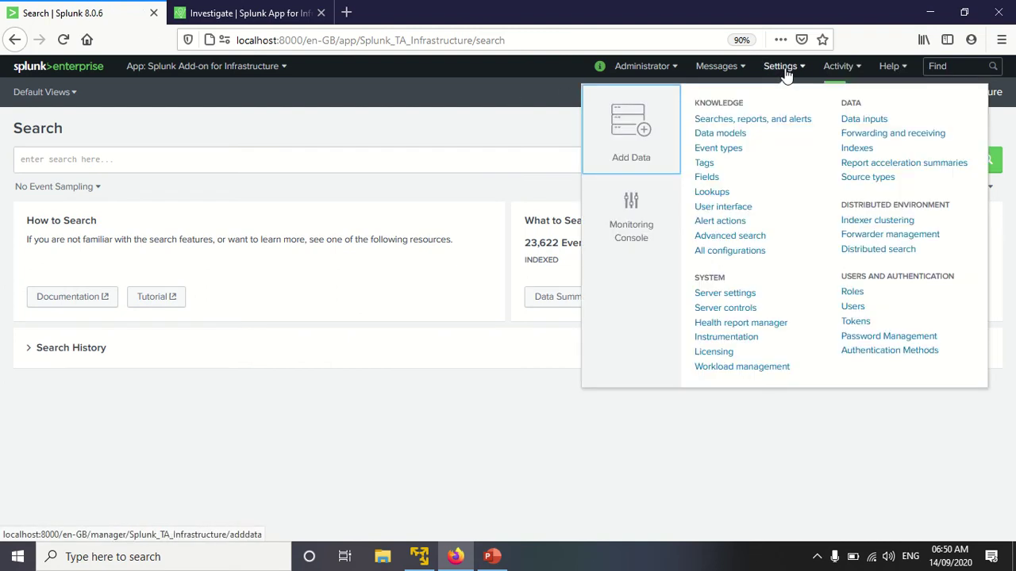
click(857, 126)
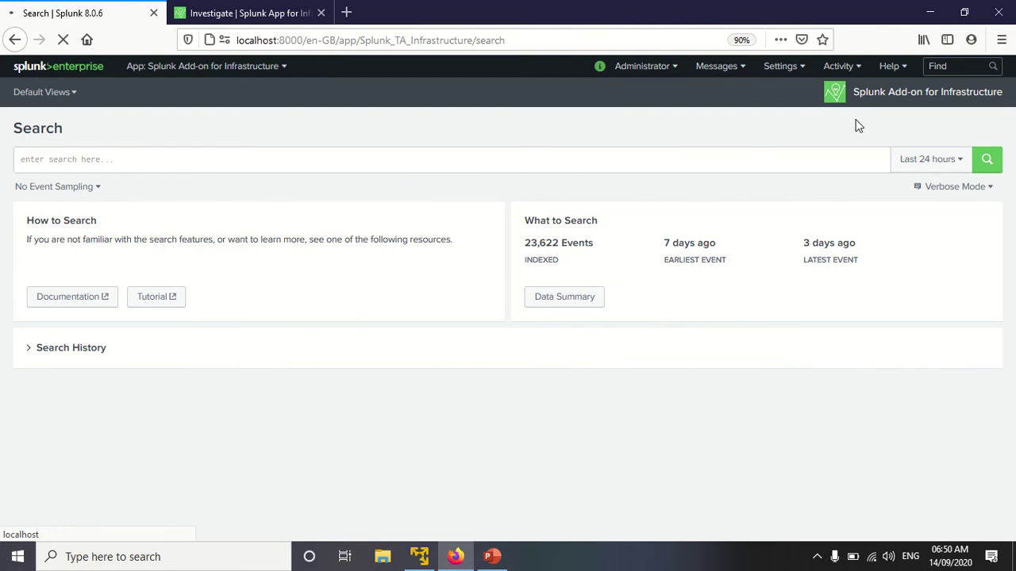
click(246, 13)
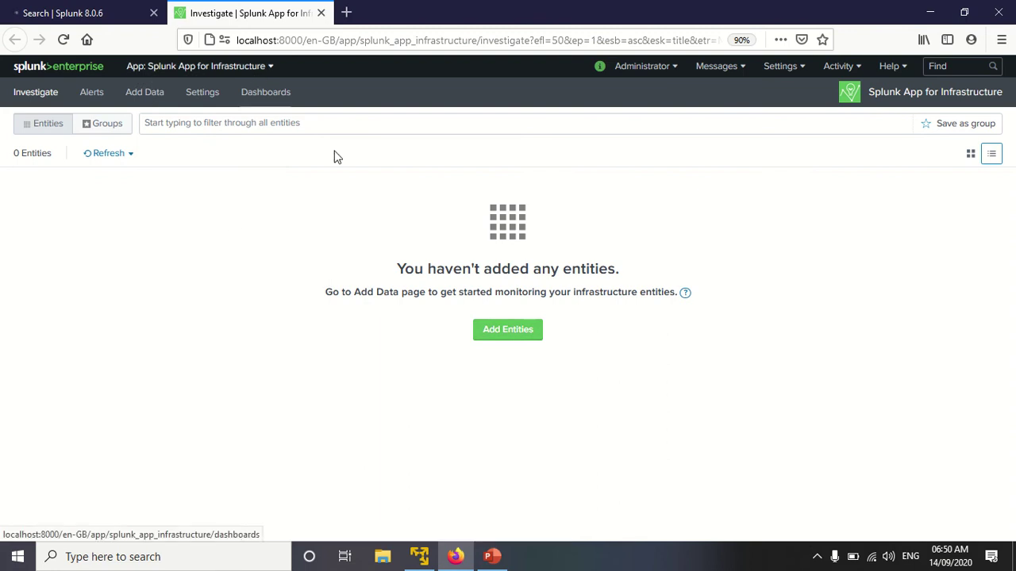
click(511, 333)
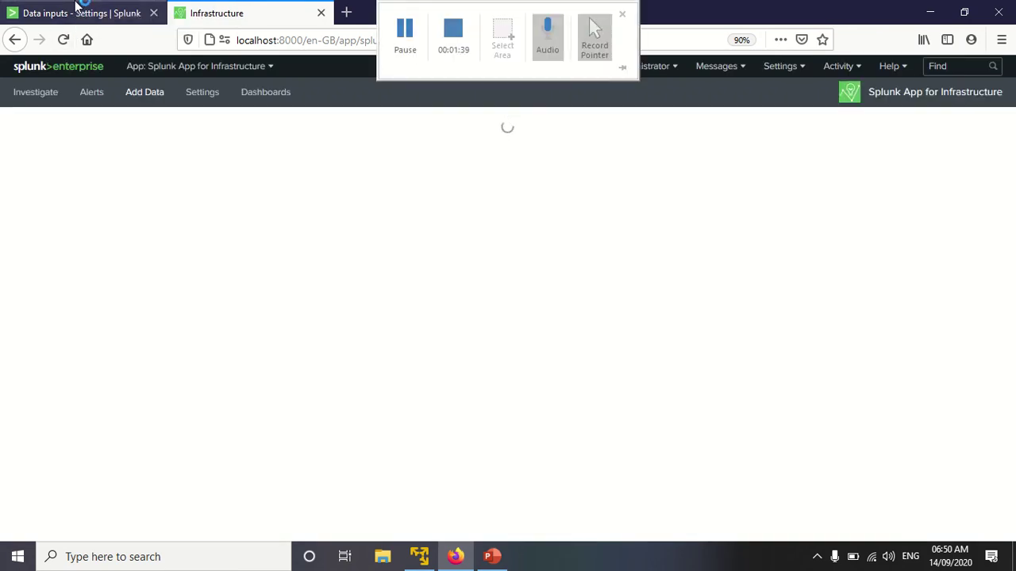
Step: Copy the enabled HTTP Event Collector token's value, then return to the Linux/Unix Configure Integrations page
click(77, 10)
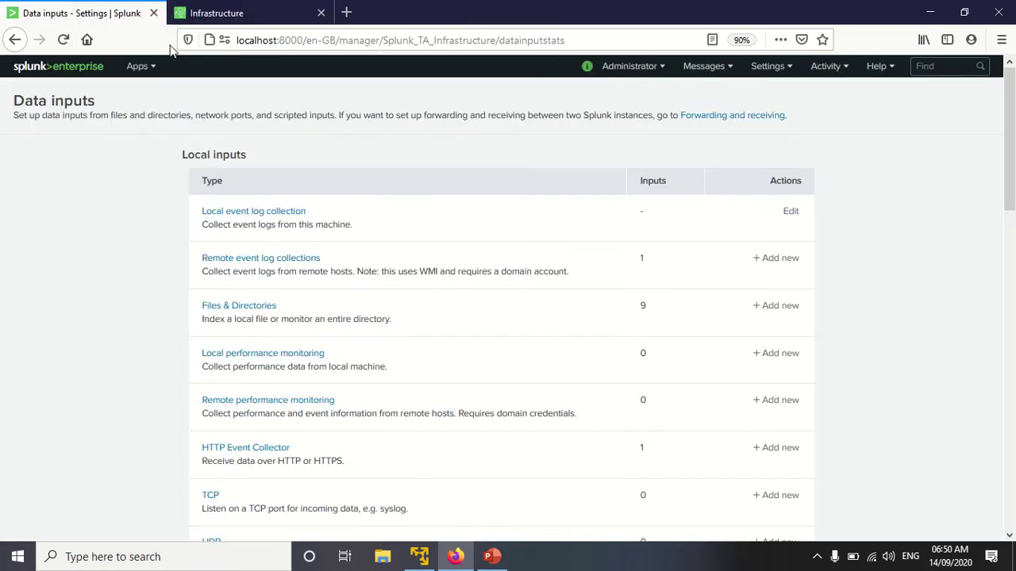
click(241, 452)
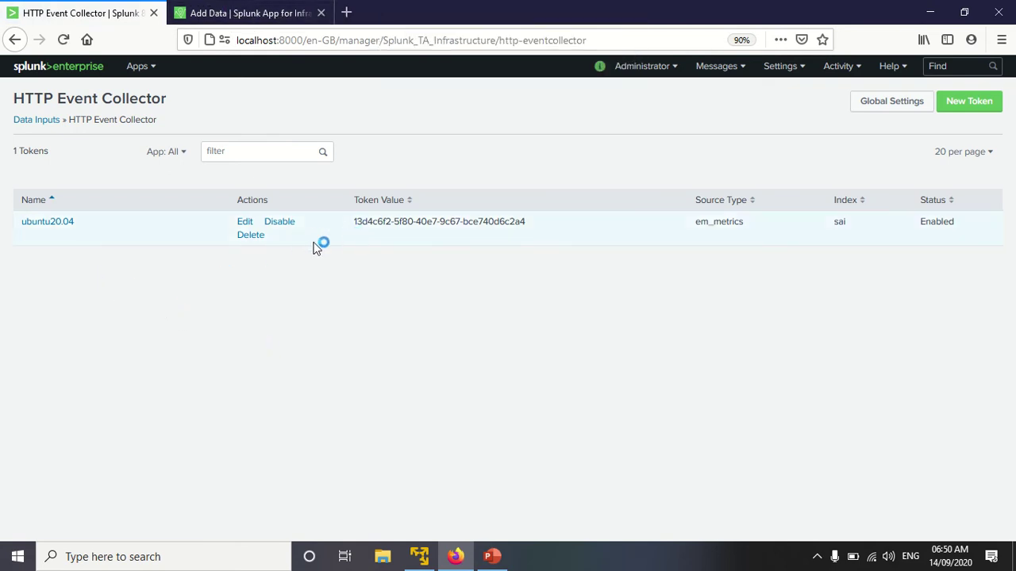
drag(354, 222, 545, 220)
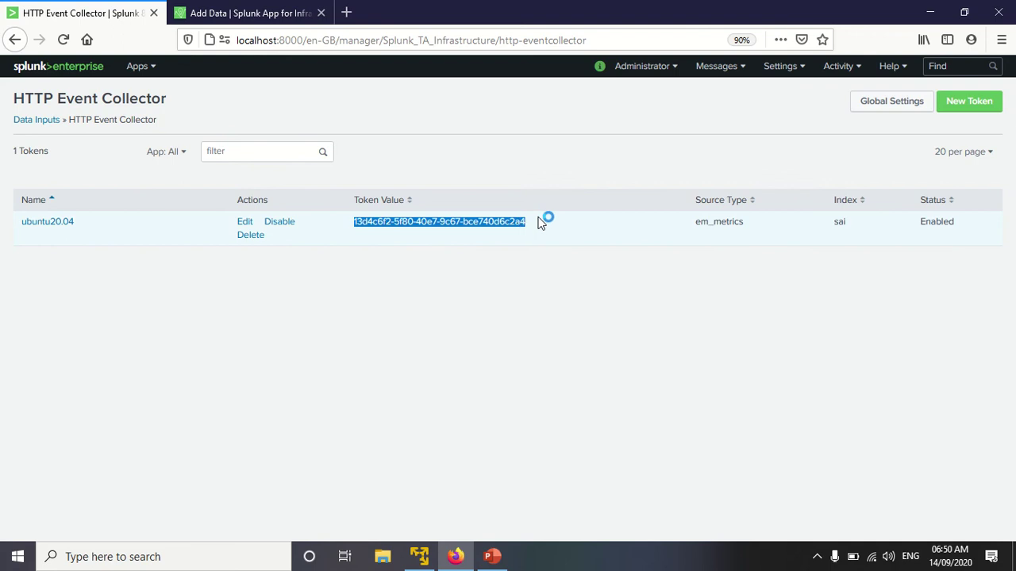
right_click(498, 225)
click(534, 268)
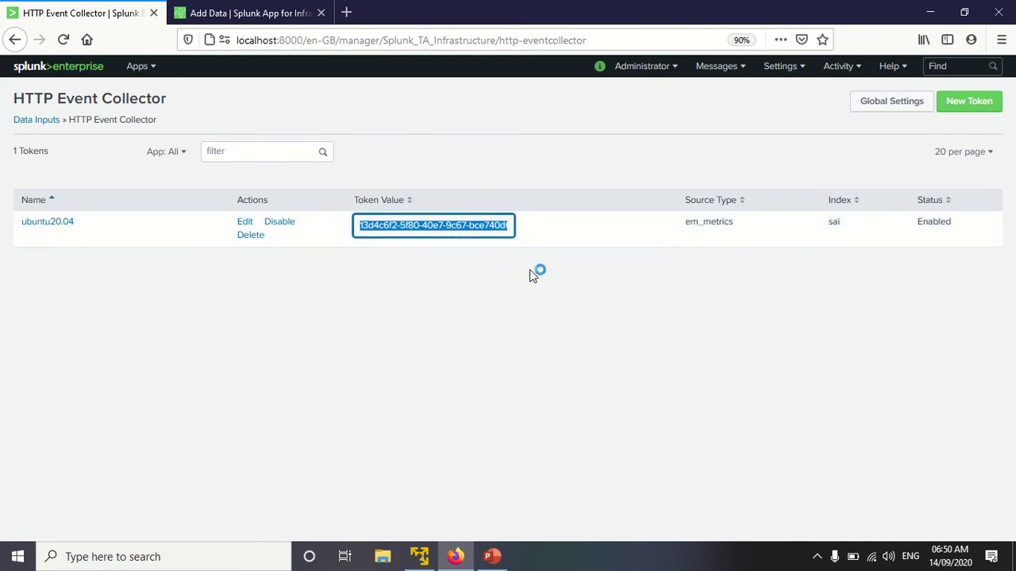
click(235, 10)
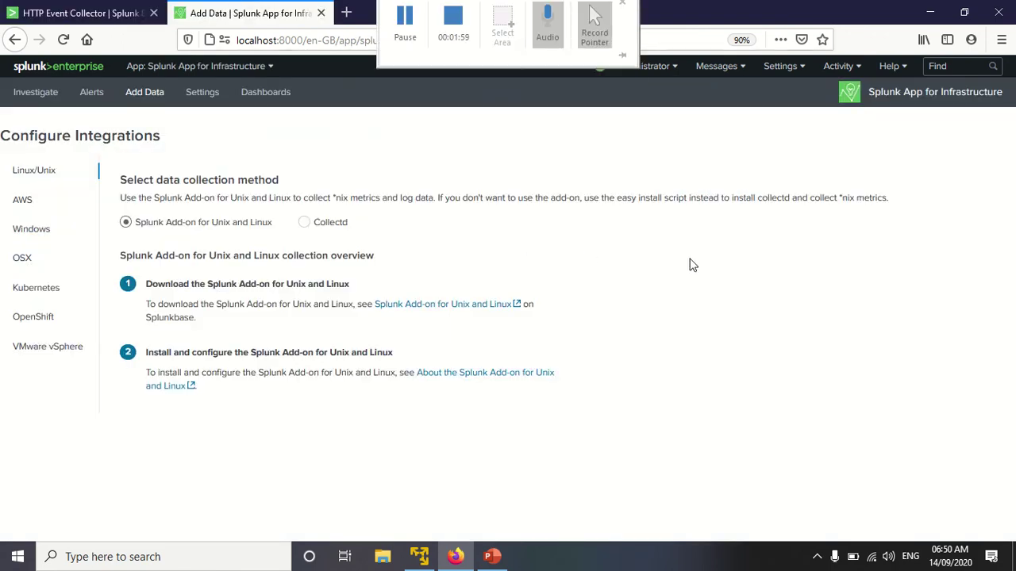
Step: Choose Collectd as the collection method and add the dimension 'env: demo'
click(307, 224)
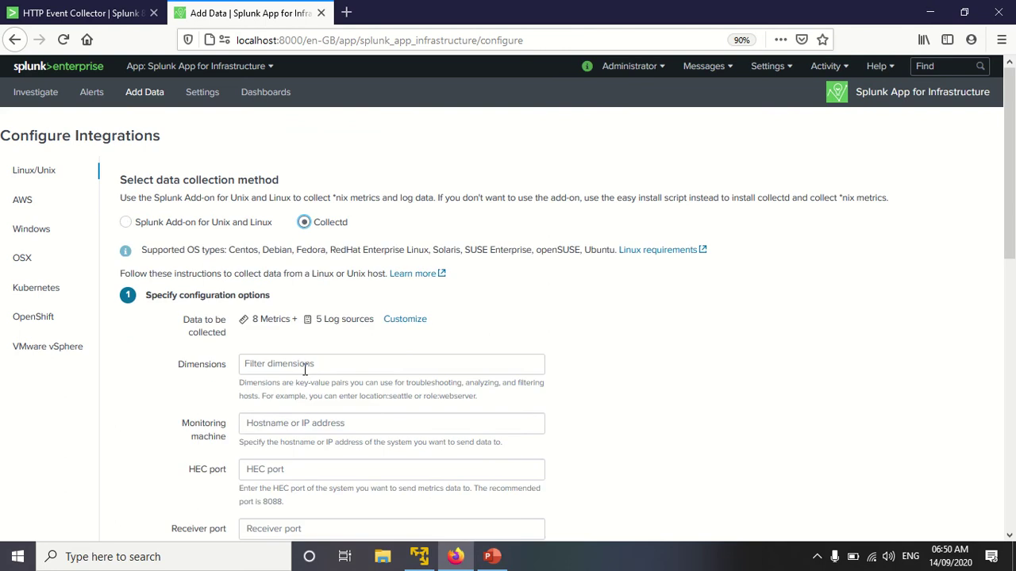
click(308, 364)
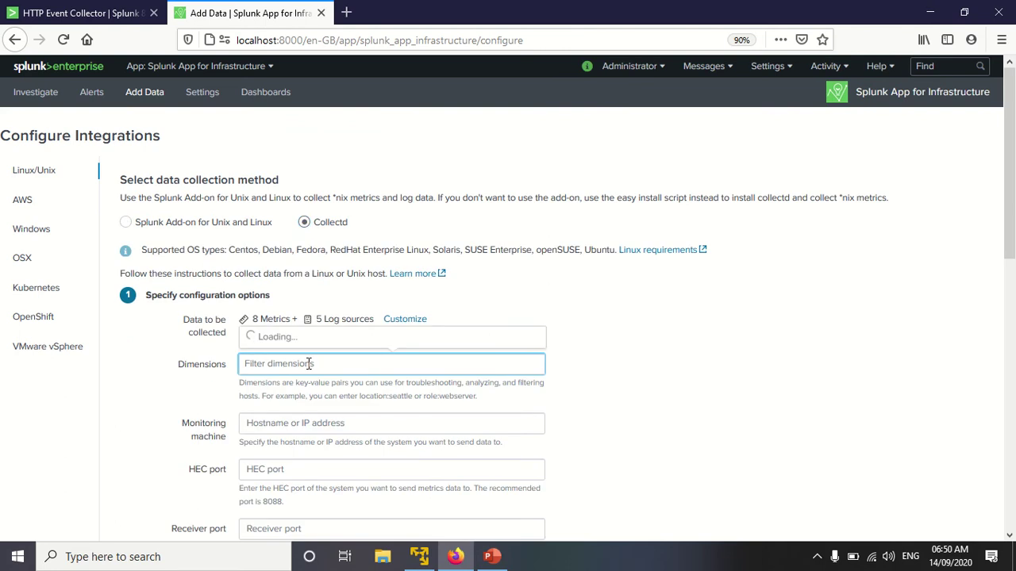
text(env: demo)
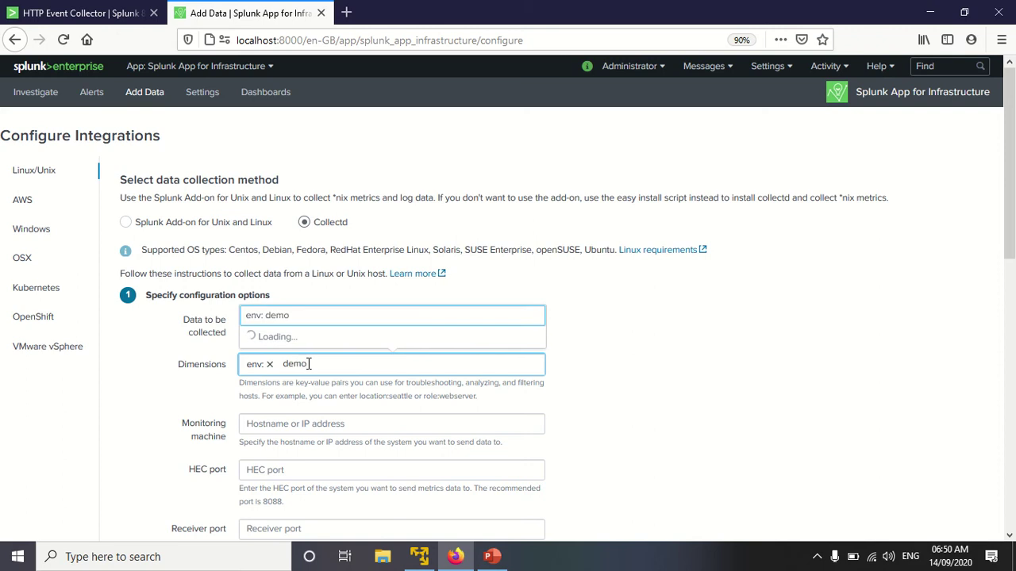
click(278, 318)
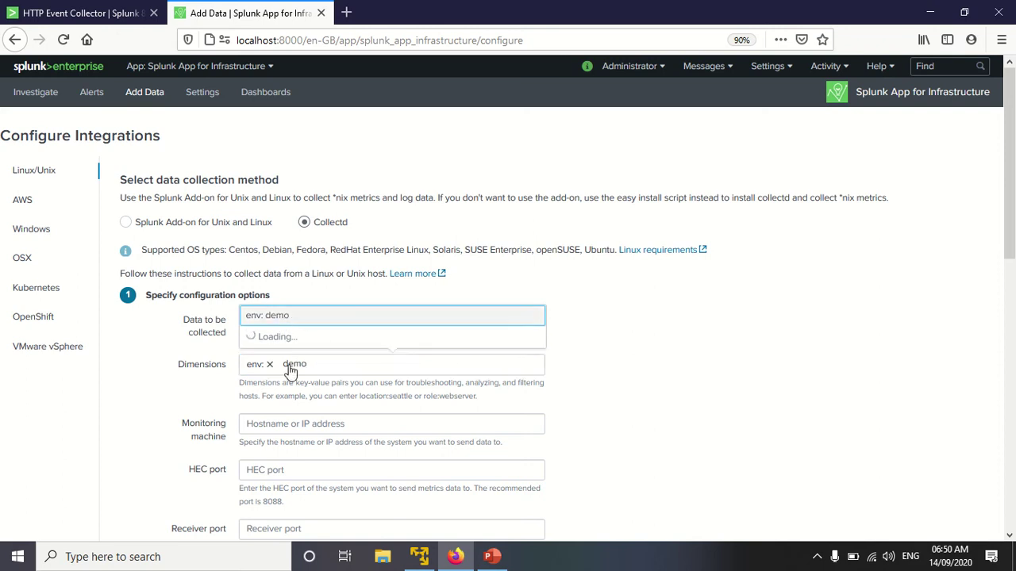
Step: Set the monitoring machine to 192.168.43.217 and the HEC port to 8088
click(288, 423)
scroll(304, 418, down, 5)
scroll(333, 298, up, 3)
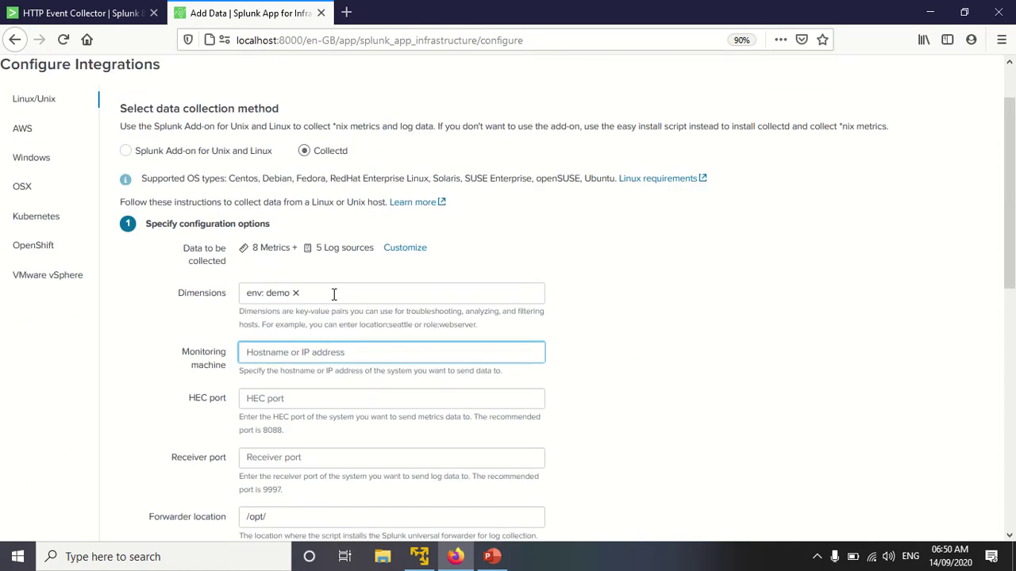
text(192.16)
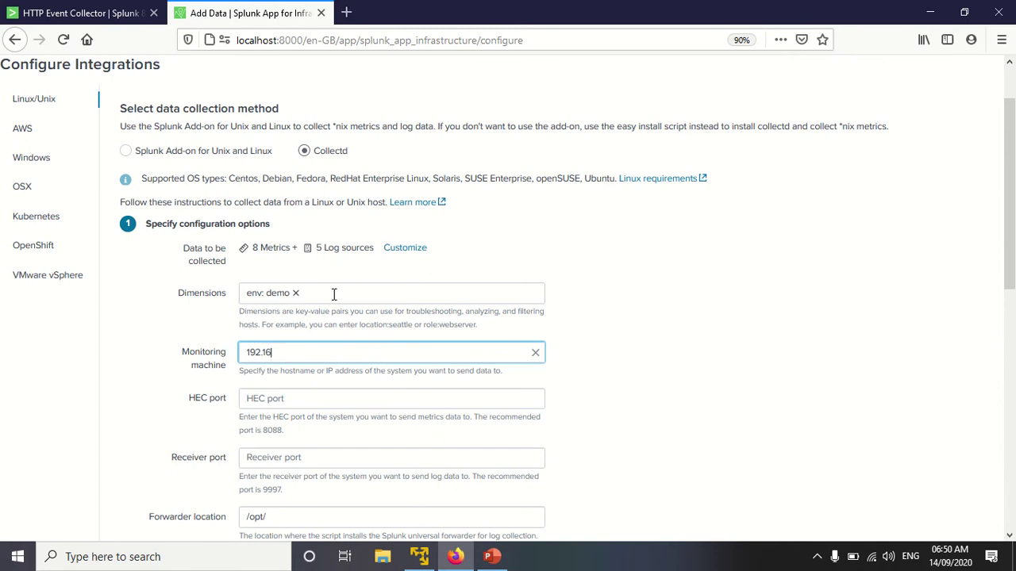
text(8.43.217)
click(293, 398)
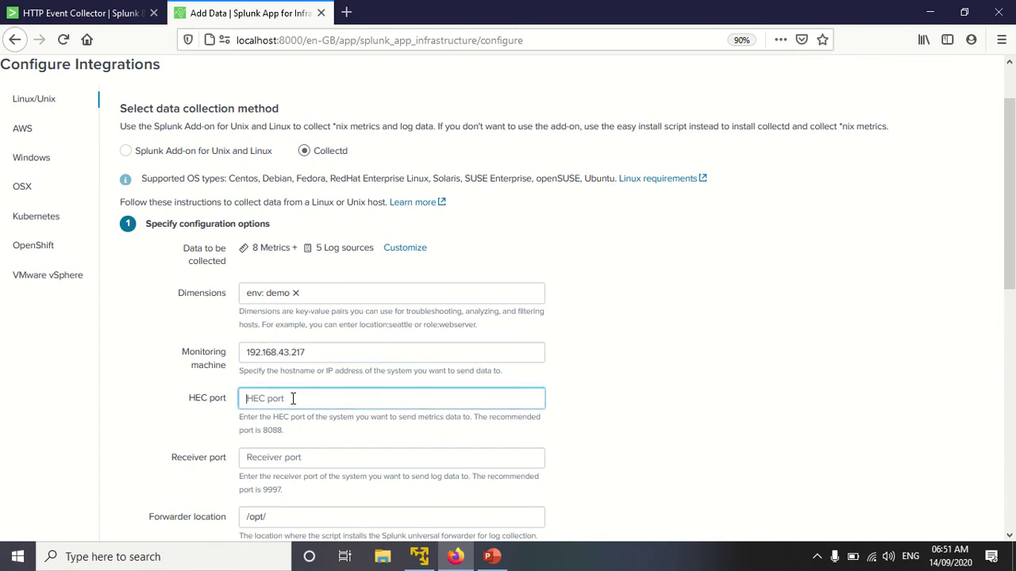
text(8088)
Step: Set the receiver port to 9997 and paste the copied HEC token into its field
click(265, 462)
scroll(279, 416, down, 3)
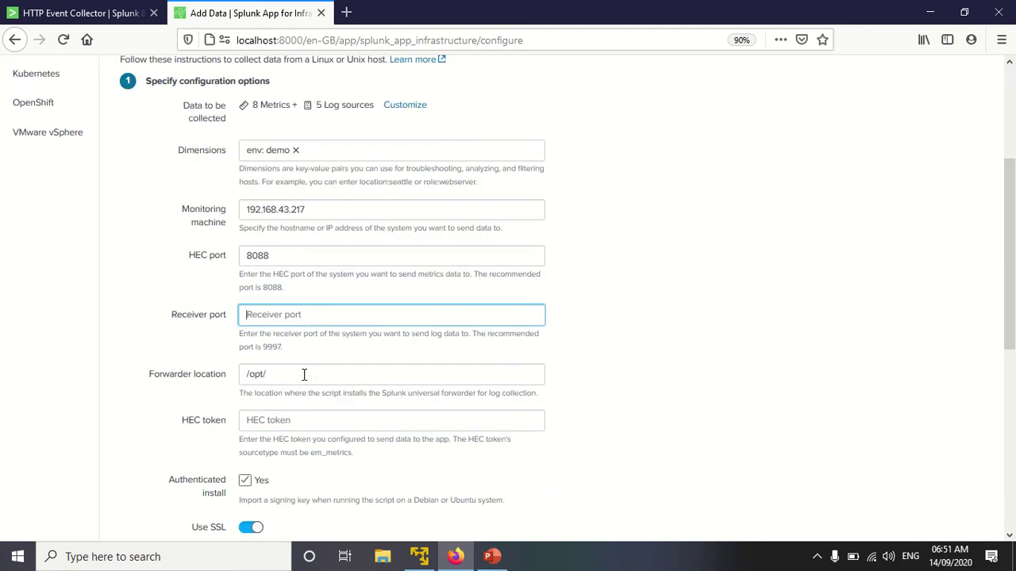
text(9997)
click(290, 420)
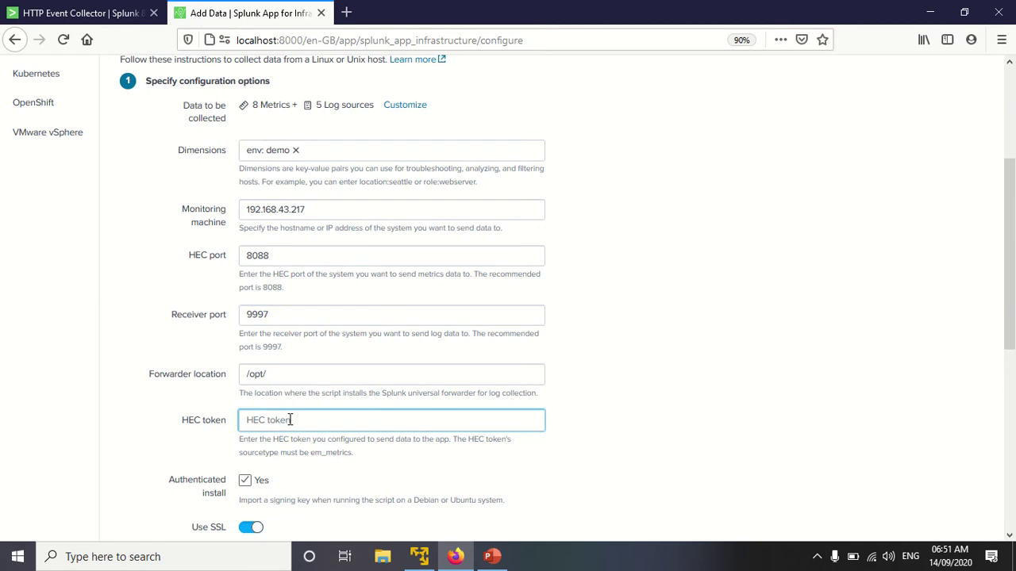
key(ctrl+v)
scroll(313, 416, down, 3)
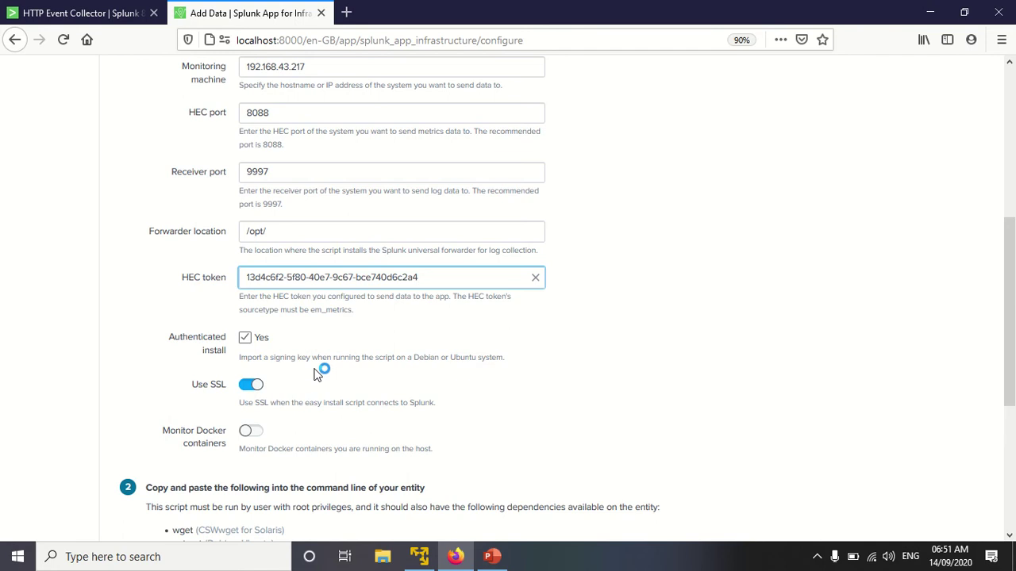
scroll(316, 373, down, 2)
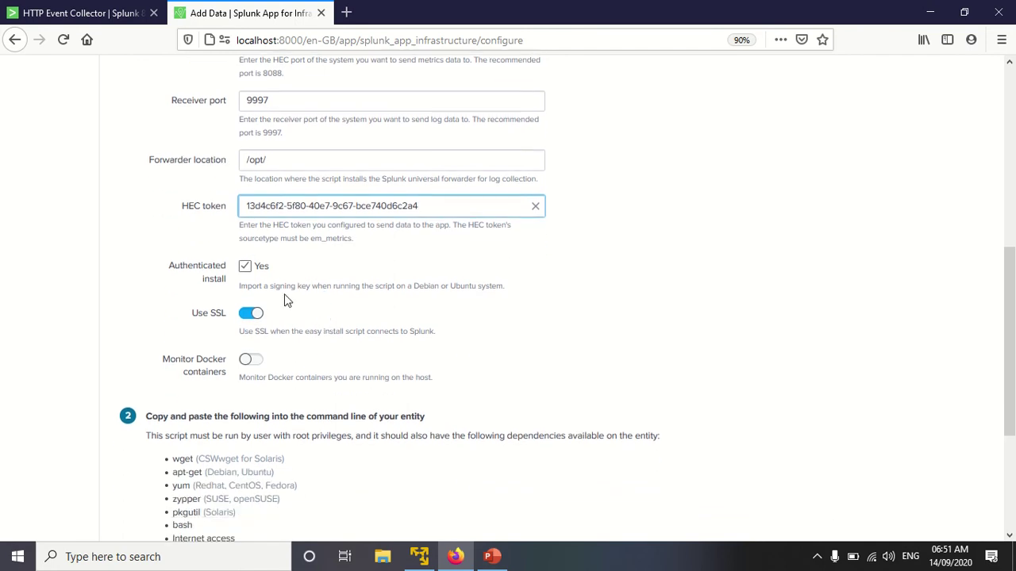
Step: Copy the generated collectd install script from step 2 to the clipboard
scroll(335, 323, down, 4)
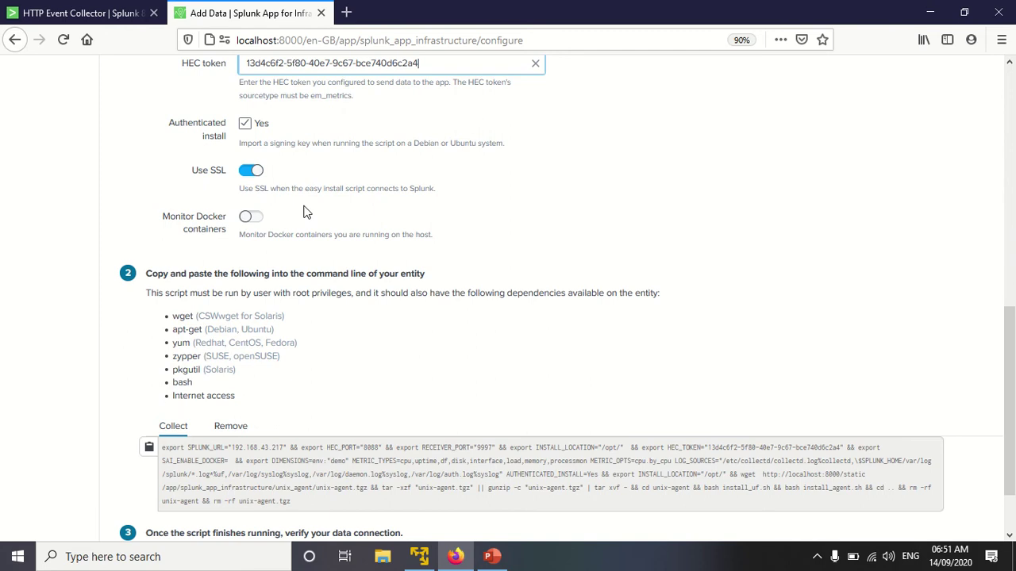
scroll(305, 211, down, 2)
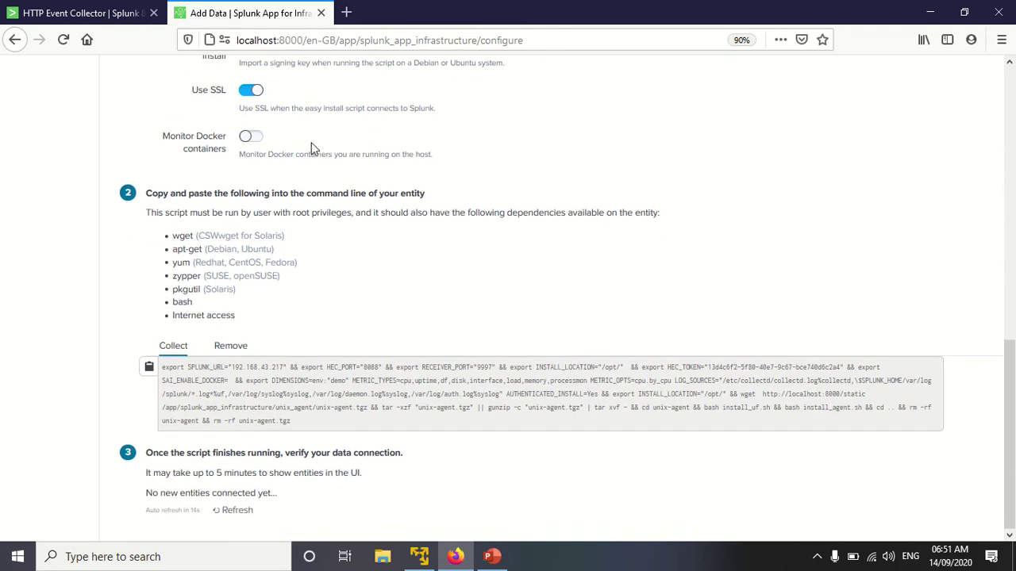
click(149, 369)
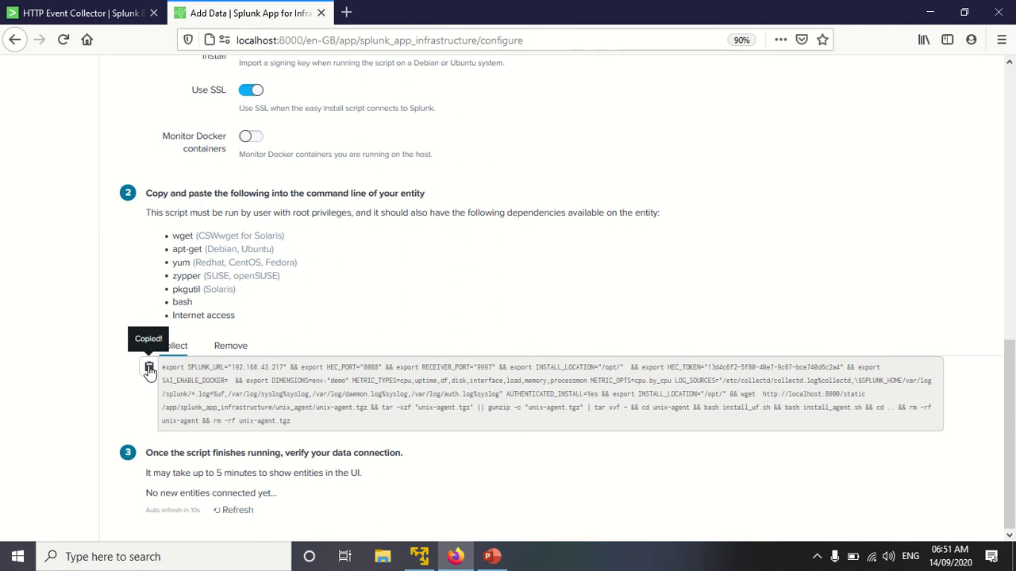
click(493, 558)
Step: Log in to Kali as root with the account password and maximize the VM window
click(420, 558)
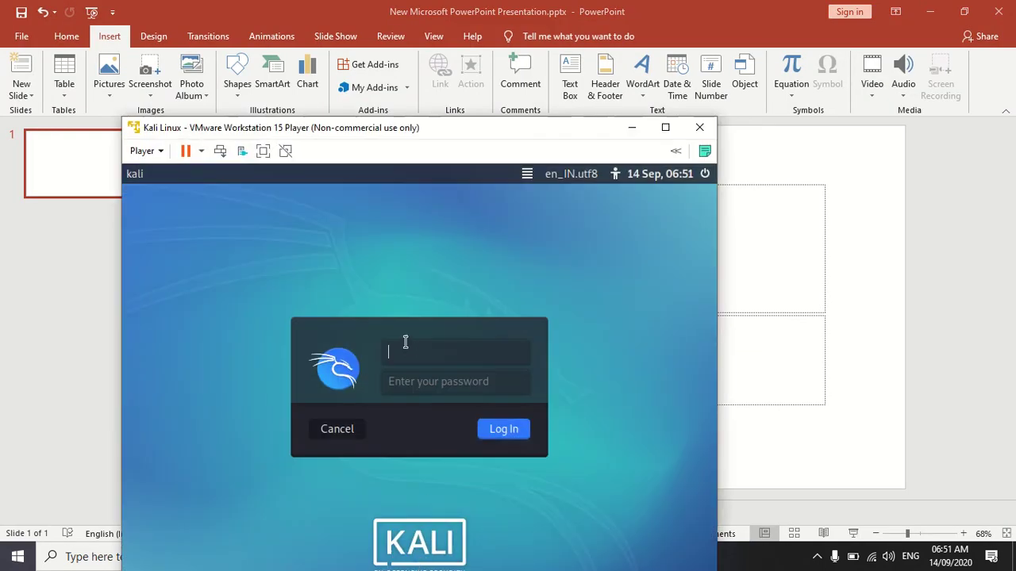
text(root)
key(Tab)
text(toor)
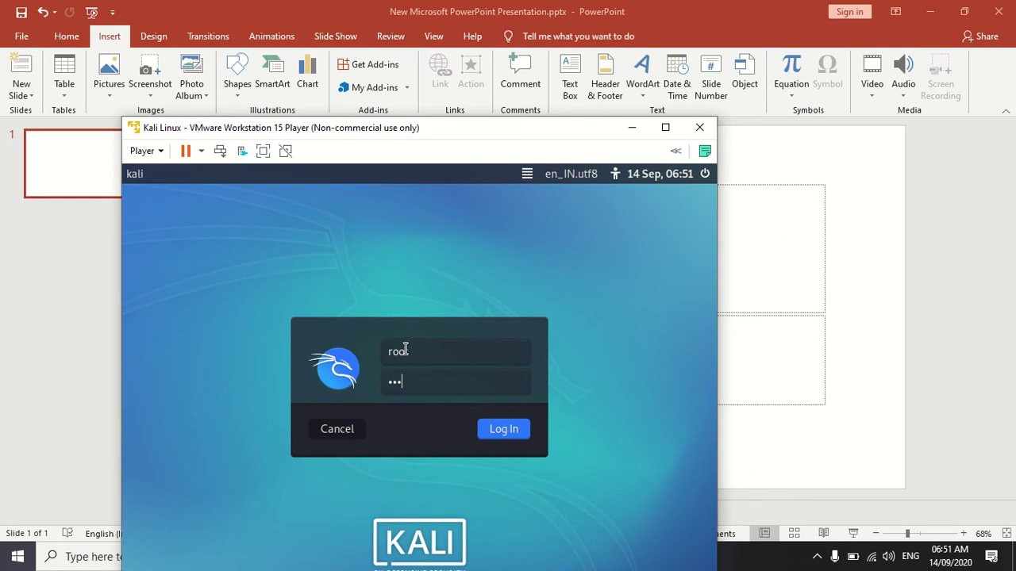
key(Return)
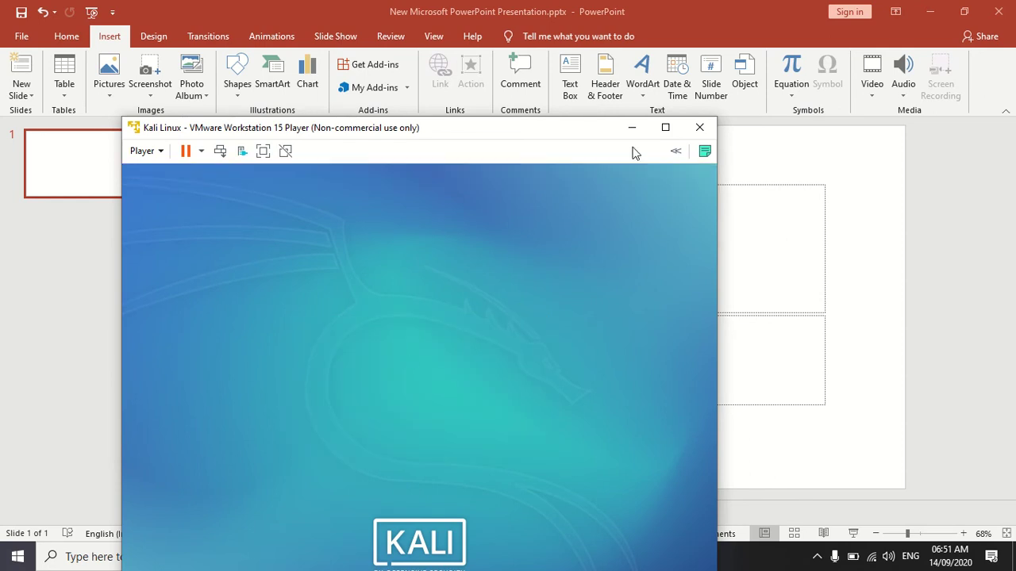
click(665, 127)
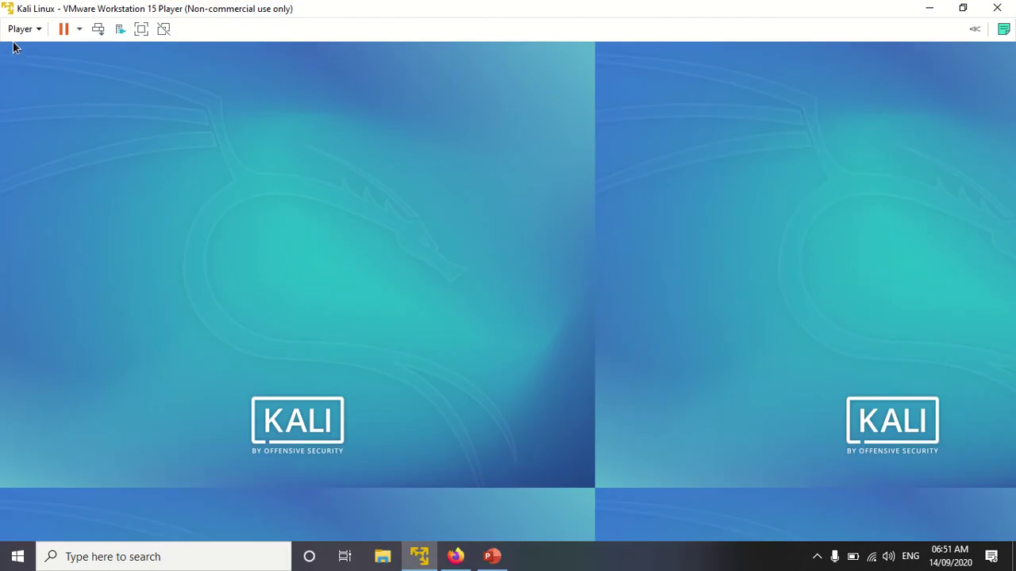
mouse_move(572, 4)
click(455, 556)
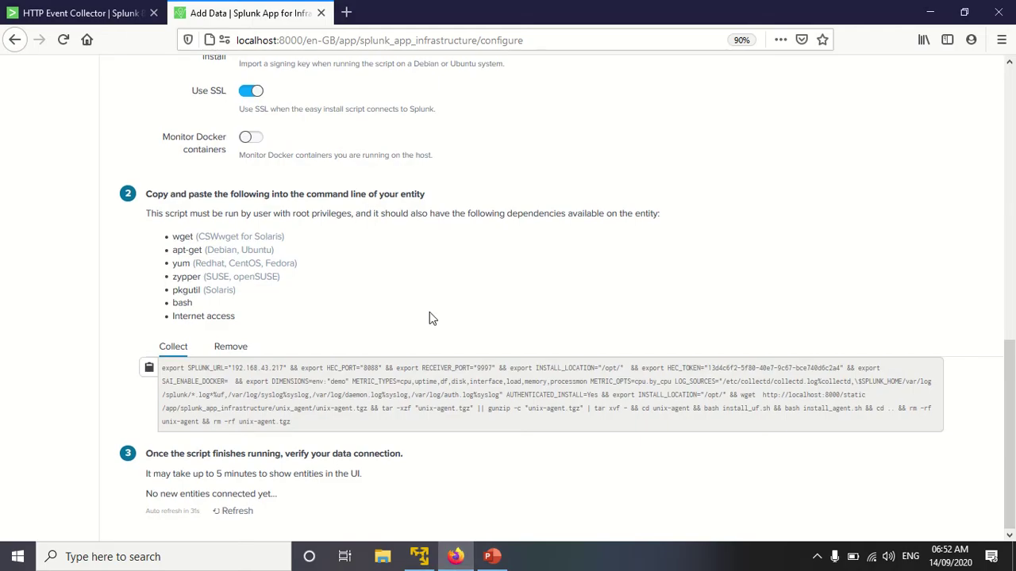
scroll(429, 322, up, 8)
scroll(431, 311, up, 3)
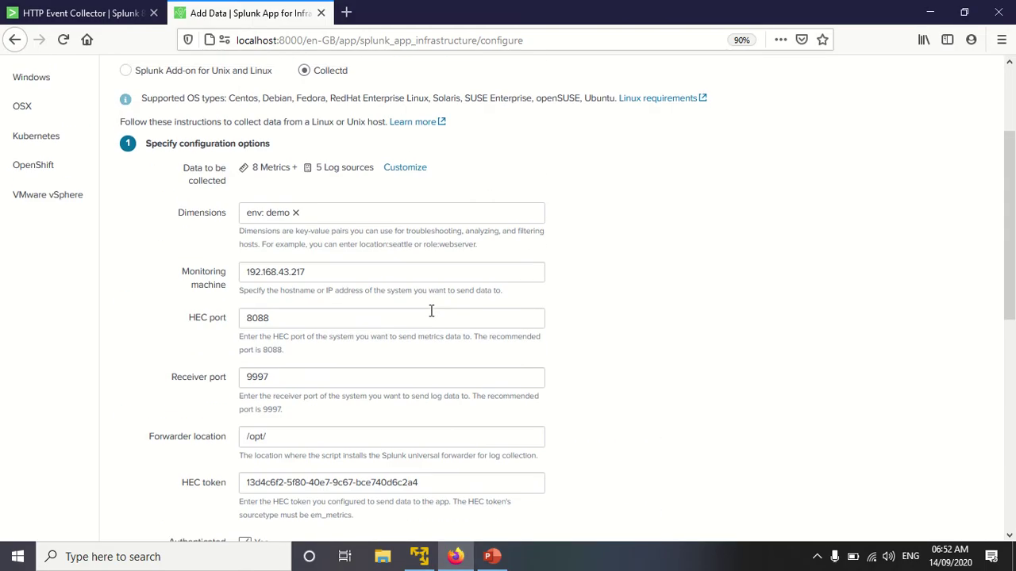
scroll(431, 311, down, 8)
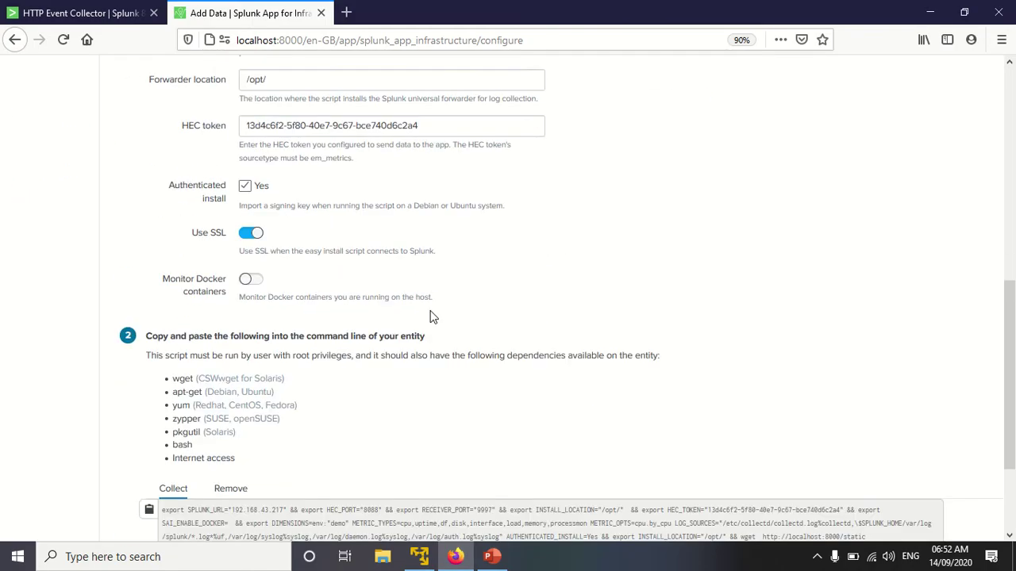
scroll(432, 318, down, 3)
click(492, 556)
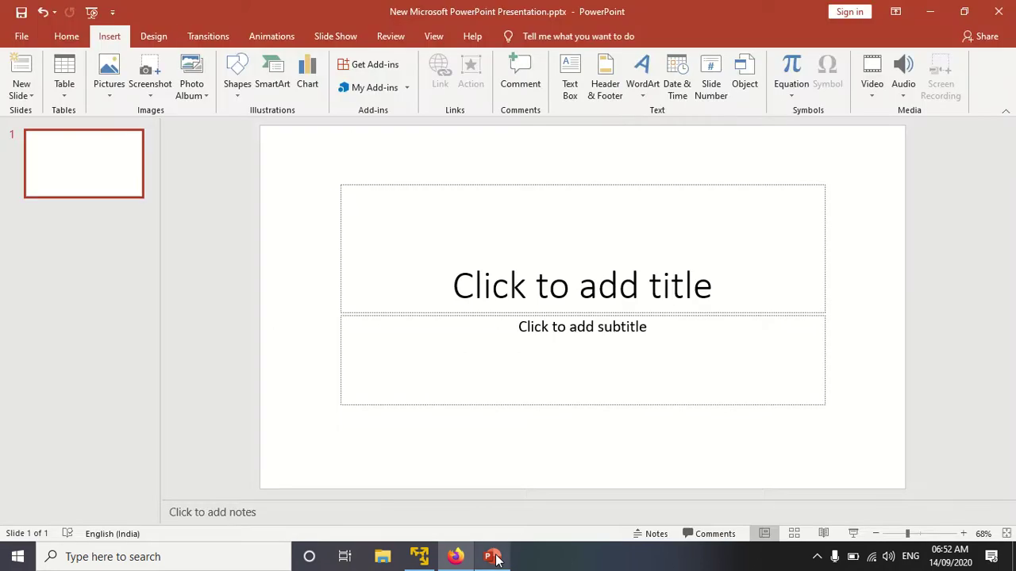
click(424, 558)
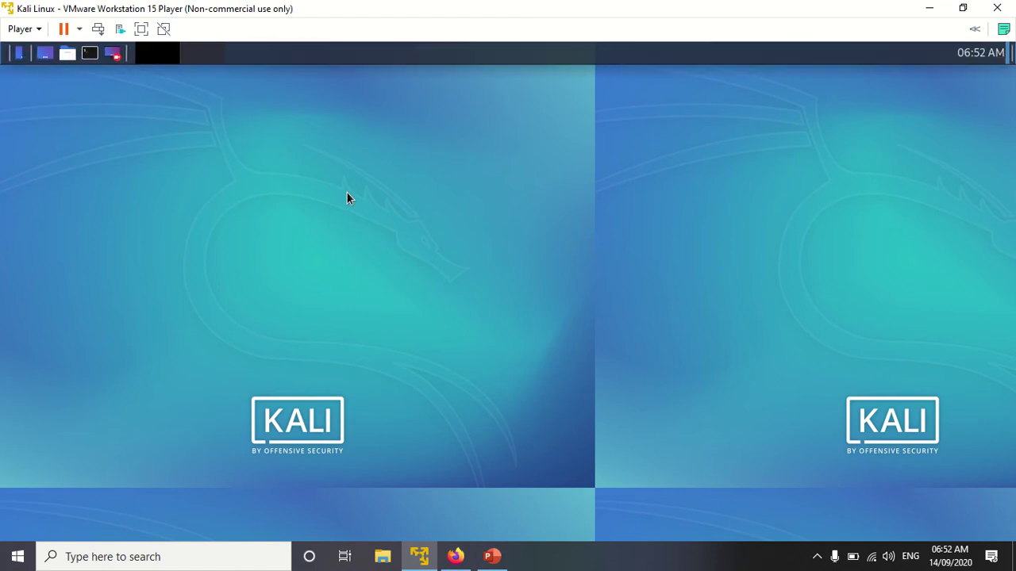
Step: Launch the Terminal Emulator from the Kali top panel to get a root shell prompt
click(94, 54)
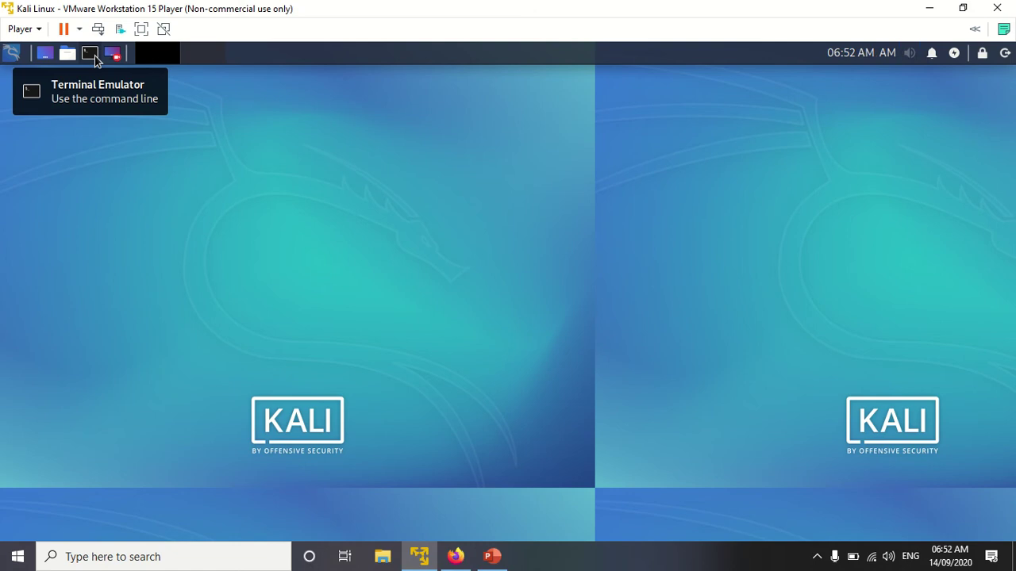
click(91, 55)
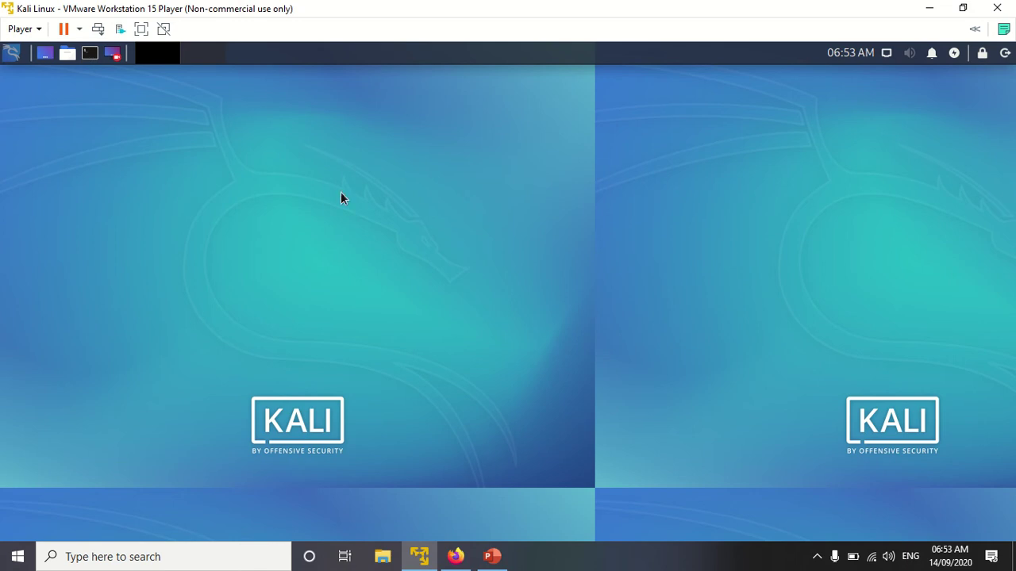
key(super)
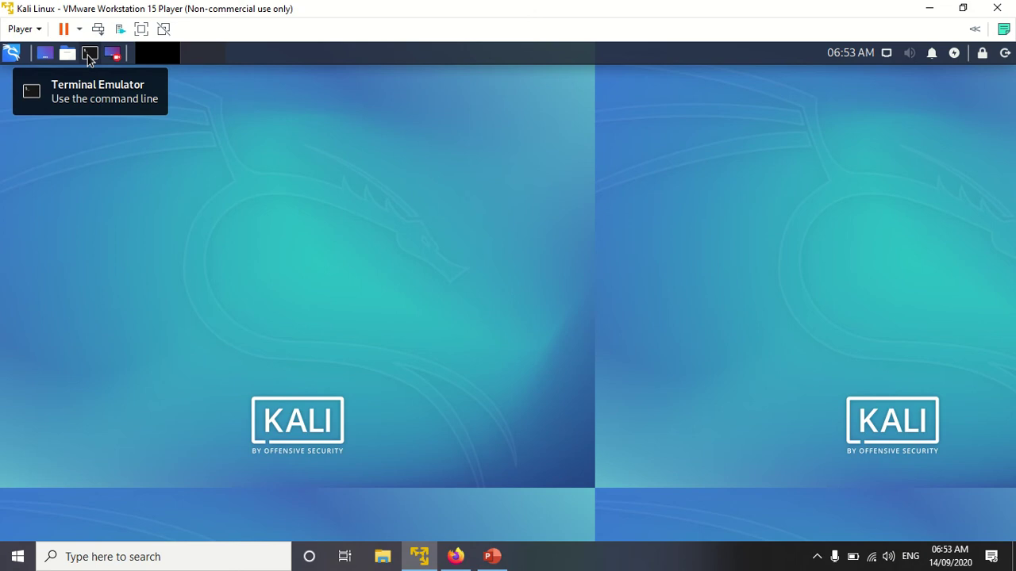
click(88, 56)
click(91, 63)
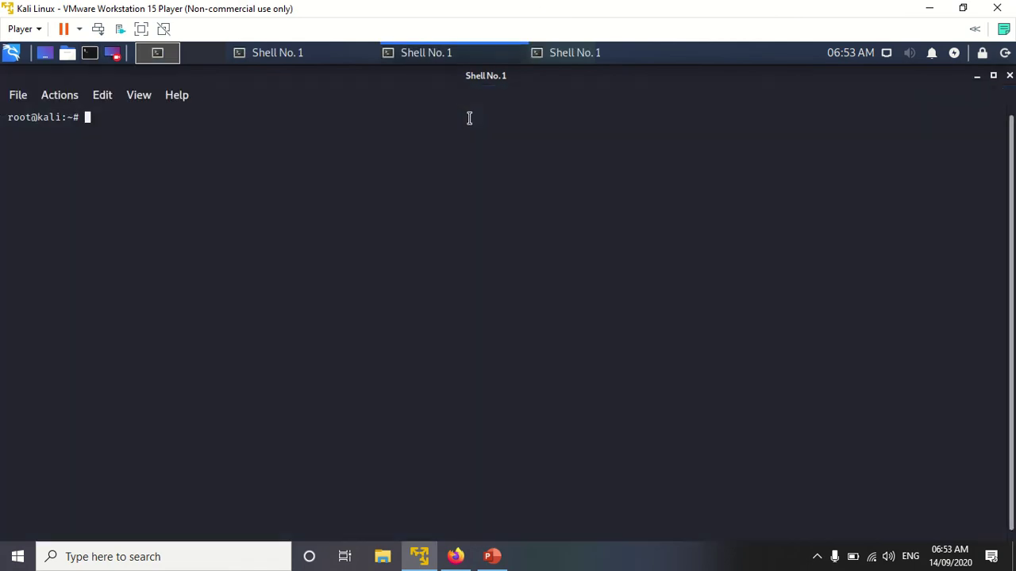
Step: Close the three extra terminal windows and enlarge the remaining terminal's text twice
click(352, 55)
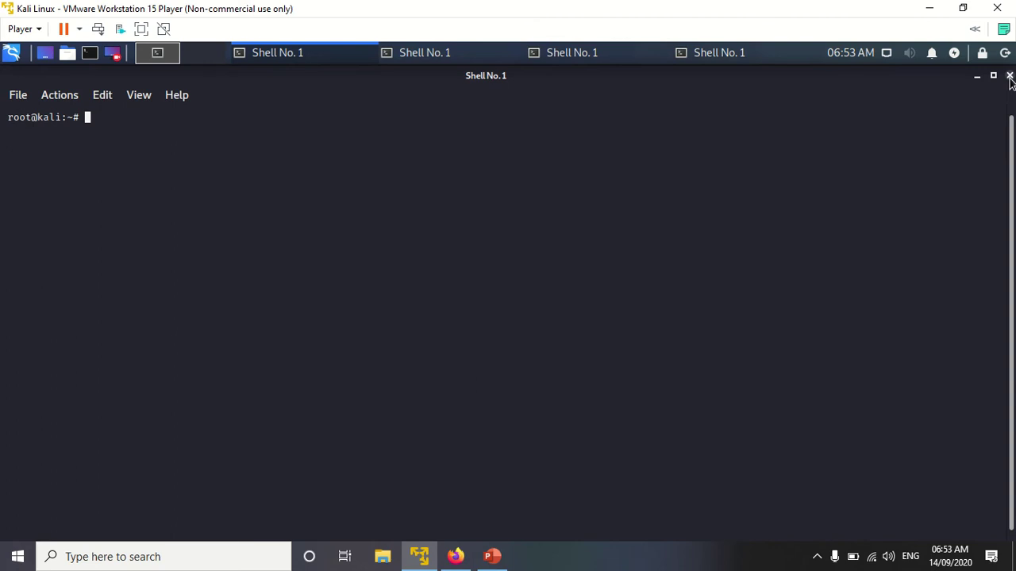
click(1010, 76)
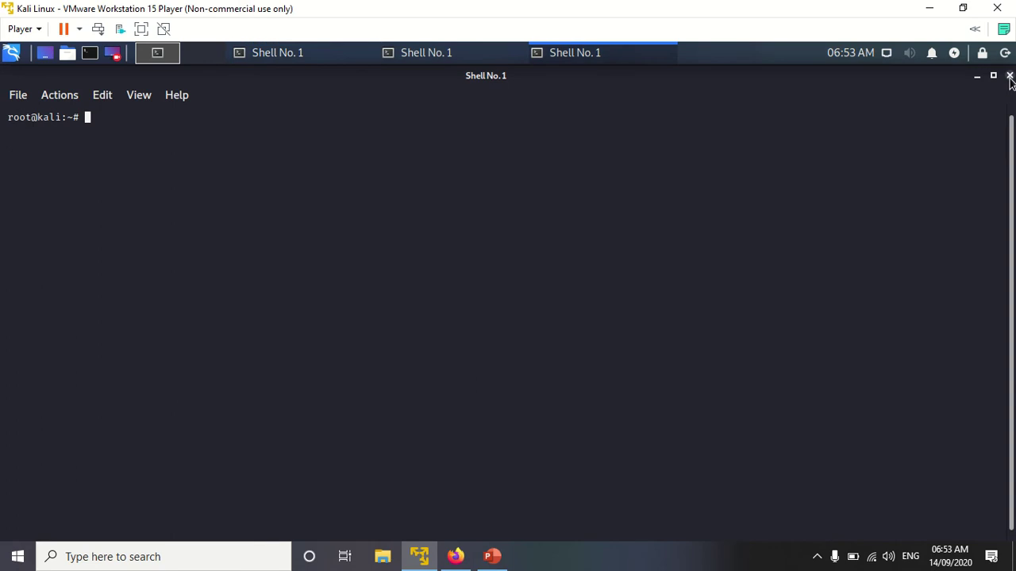
click(1009, 76)
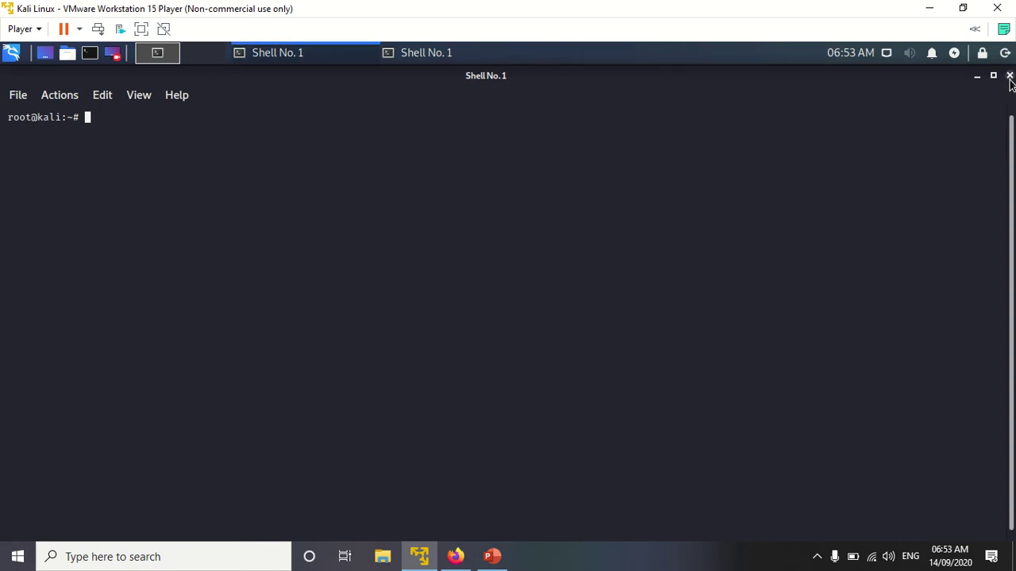
click(1009, 76)
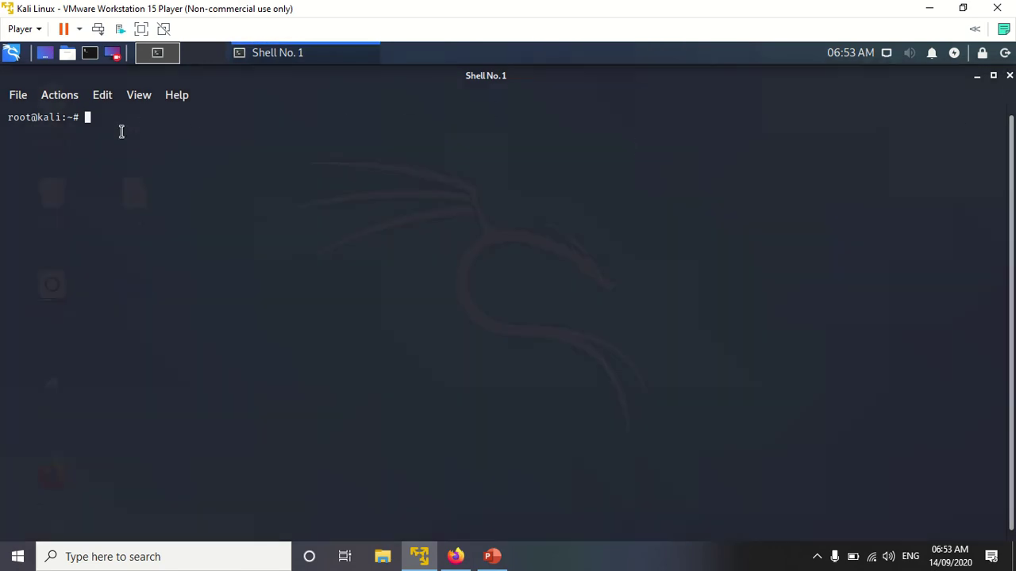
key(ctrl+plus)
key(ctrl+plus)
key(ctrl+plus)
key(ctrl+plus)
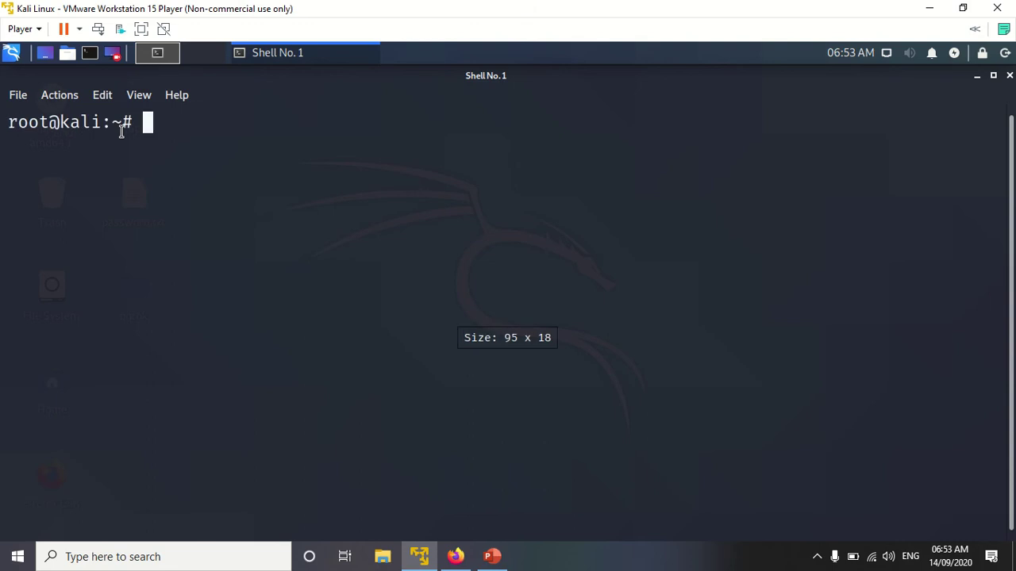
key(ctrl+plus)
key(ctrl+plus)
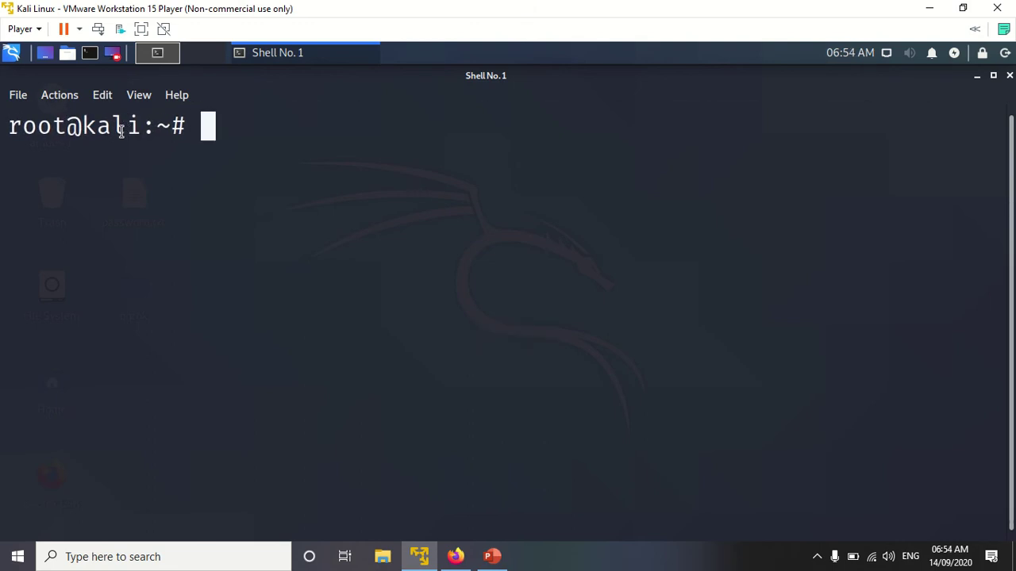
Step: Try pasting the install command at the prompt several times, then switch to Firefox
right_click(205, 137)
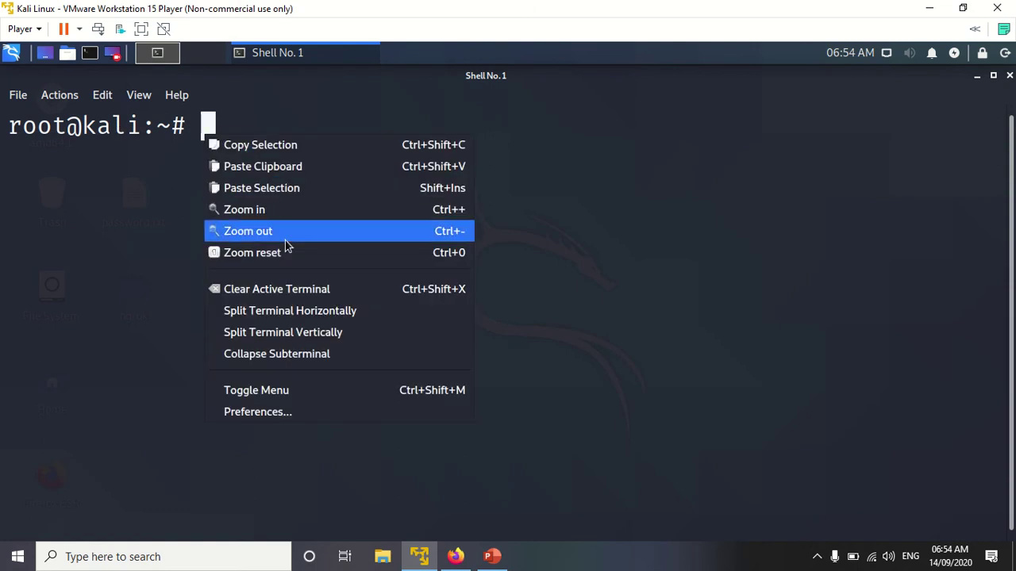
click(290, 188)
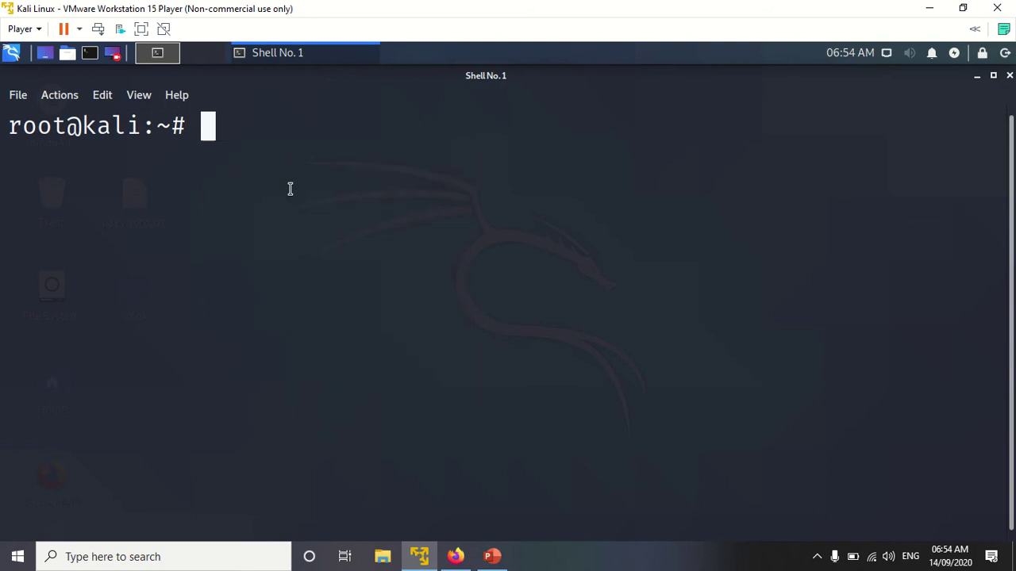
right_click(227, 130)
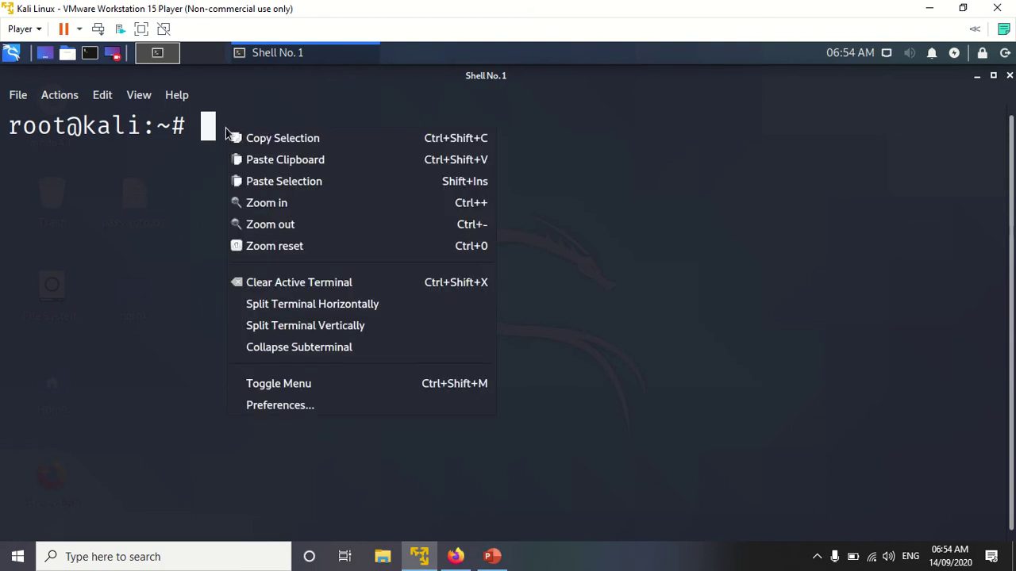
click(279, 166)
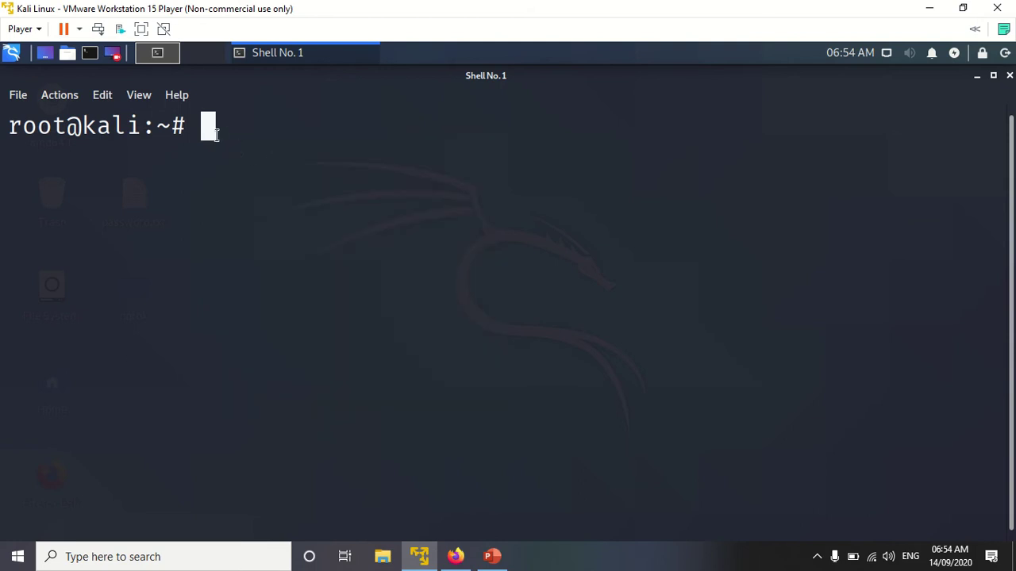
right_click(198, 115)
click(230, 156)
click(455, 562)
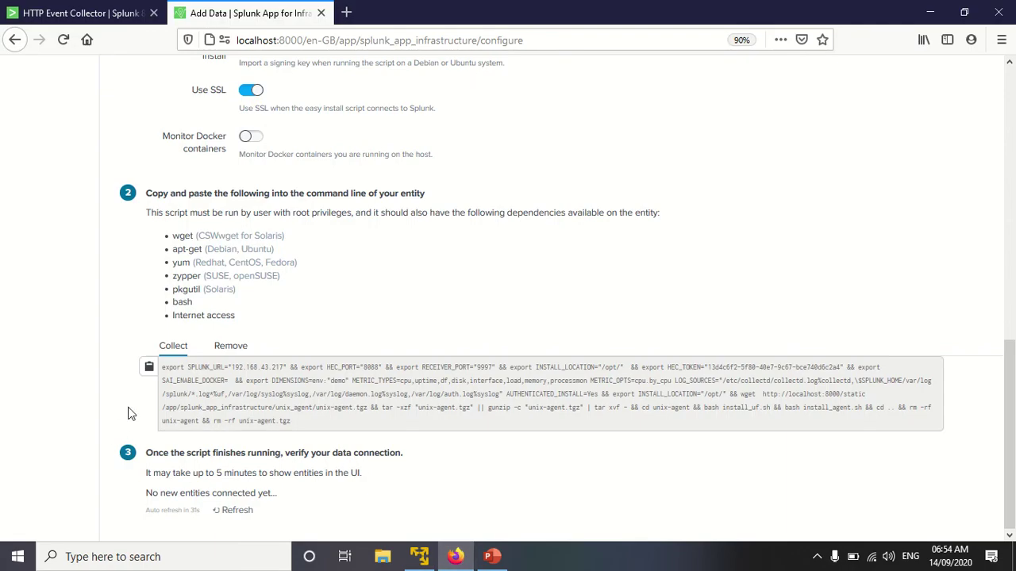
Step: Copy the agent install script again and paste it at the Kali terminal prompt
click(148, 369)
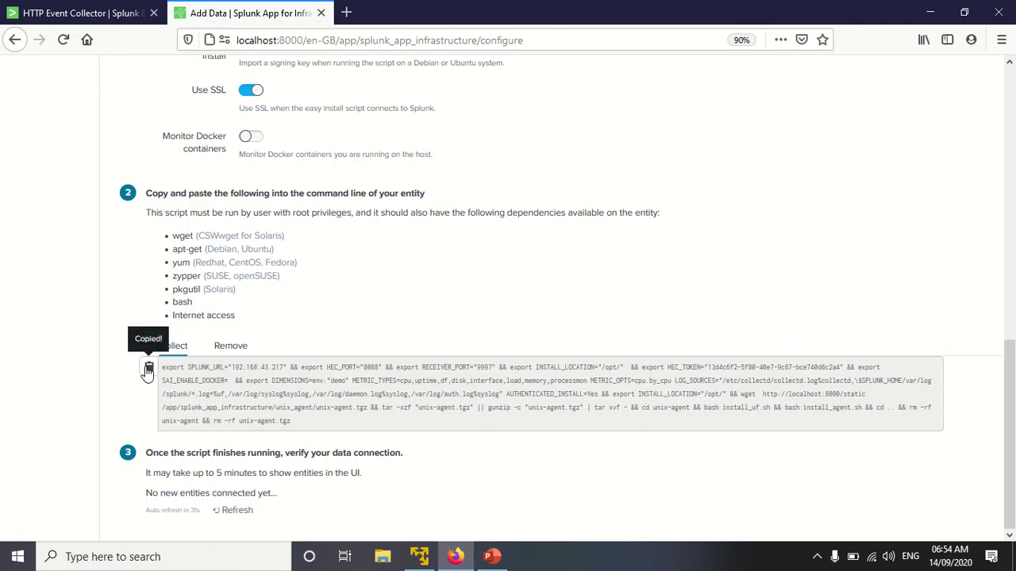
click(419, 556)
right_click(209, 125)
click(252, 156)
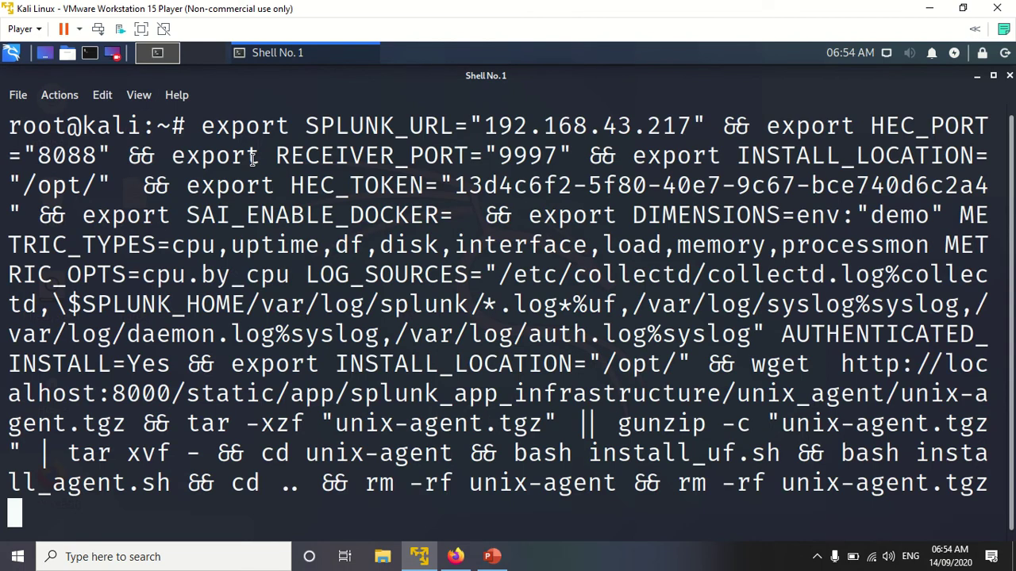
Step: Edit the command's download URL, replacing localhost with 192.168.43.217
key(Left)
key(Left)
key(Left)
key(Left)
key(Left)
key(Left)
key(Left)
key(Left)
key(Left)
key(Left)
key(Left)
key(Left)
key(Left)
key(Left)
key(Left)
key(Left)
key(Left)
key(Left)
key(Left)
key(Left)
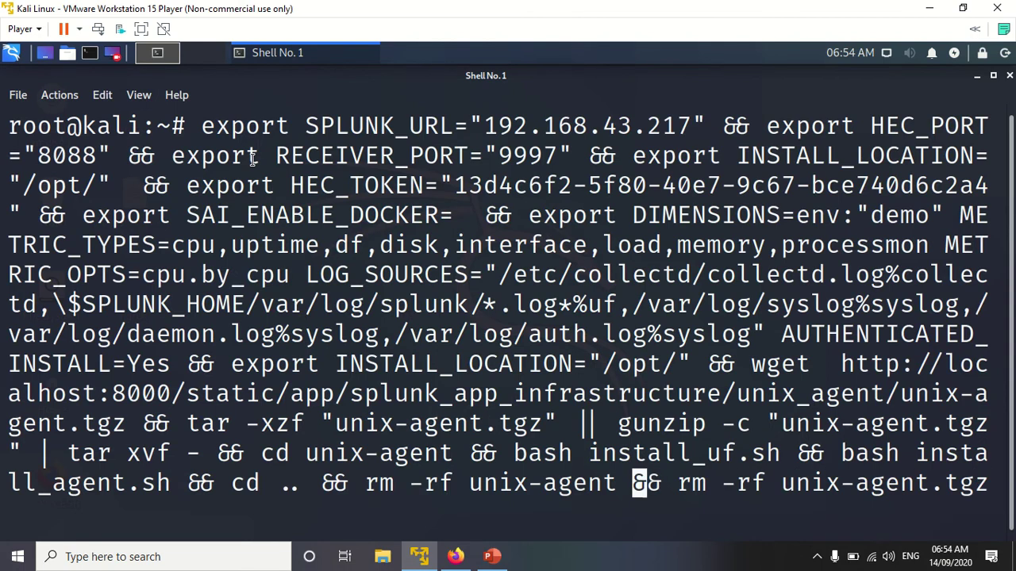
key(Left)
key(Left)
key(Left)
key(Left)
key(Left)
key(Left)
key(Left)
key(Left)
key(Left)
key(Left)
key(Left)
key(Left)
key(Left)
key(Left)
key(Left)
key(Left)
key(Left)
key(Left)
key(Left)
key(Left)
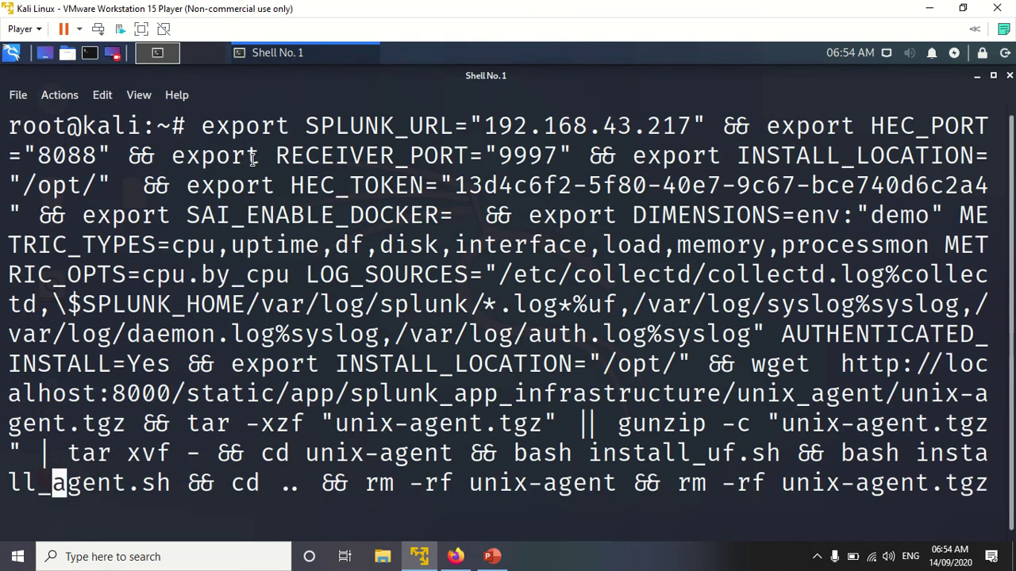
key(Left)
key(Left)
key(Left)
key(Left)
key(Left)
key(Left)
key(Left)
key(Left)
key(Left)
key(Left)
key(Left)
key(Left)
key(Left)
key(Left)
key(Left)
key(Left)
key(Left)
key(Left)
key(Left)
key(Left)
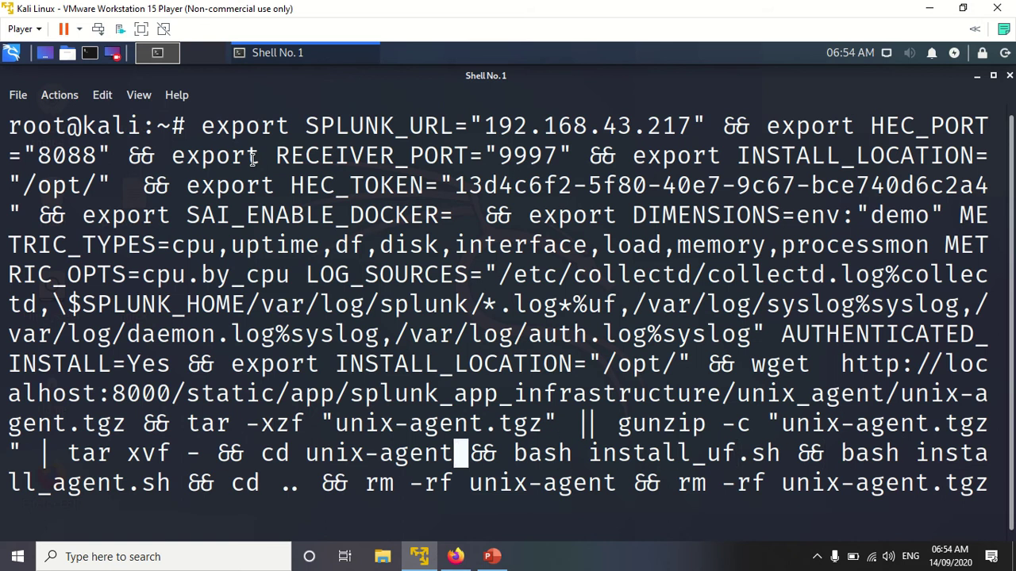
key(Left)
key(Left)
key(Left)
key(Left)
key(Left)
key(Left)
key(Left)
key(Left)
key(Left)
key(Left)
key(Left)
key(Left)
key(Left)
key(Left)
key(Left)
key(Left)
key(Left)
key(Left)
key(Left)
key(Left)
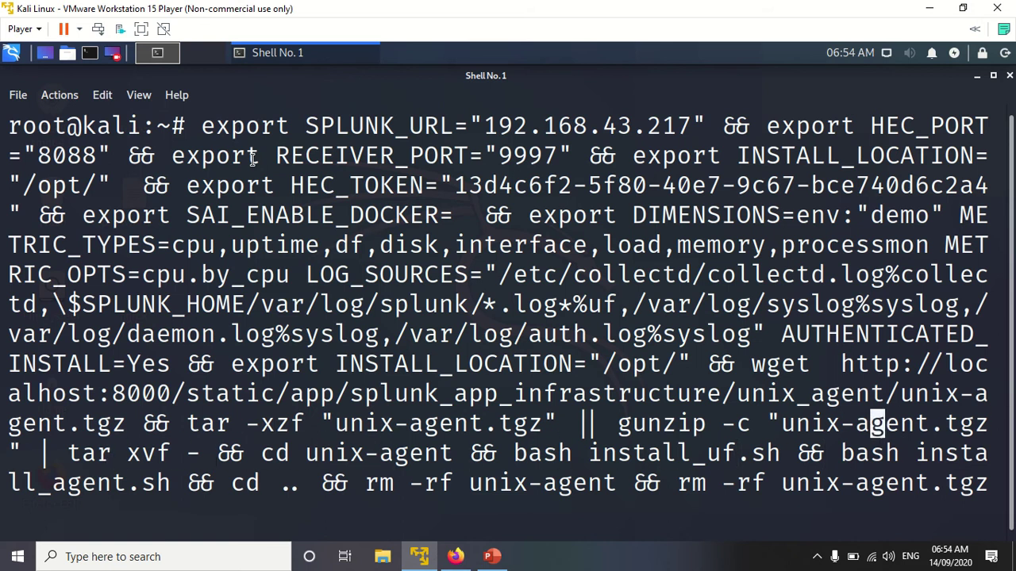
key(Left)
key(Left)
key(Left)
key(Left)
key(Left)
key(Left)
key(Left)
key(Left)
key(Left)
key(Left)
key(Left)
key(Left)
key(Left)
key(Left)
key(Left)
key(Left)
key(Left)
key(Left)
key(Left)
key(Left)
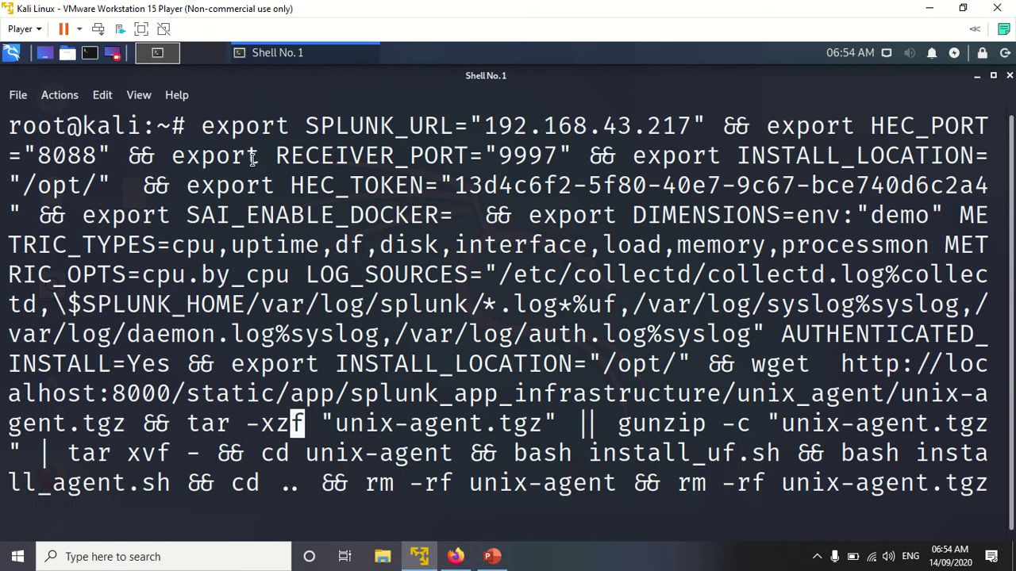
key(Left)
key(Left)
key(Left)
key(Left)
key(Left)
key(Left)
key(Left)
key(Left)
key(Left)
key(Left)
key(Left)
key(Left)
key(Left)
key(Left)
key(Left)
key(Left)
key(Left)
key(Left)
key(Left)
key(Left)
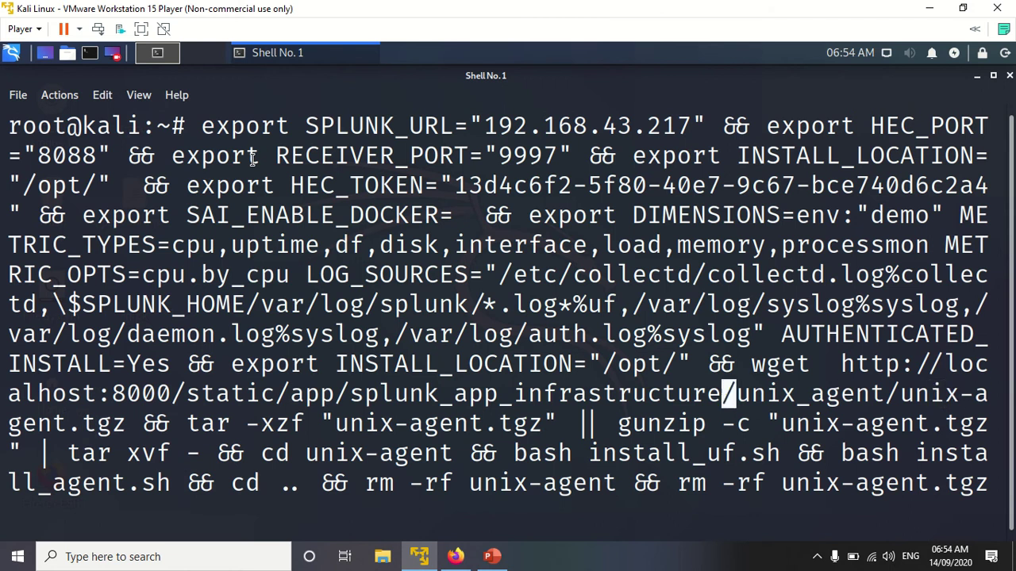
key(Left)
key(Left)
key(Left)
key(Left)
key(Left)
key(Left)
key(Left)
key(Left)
key(Left)
key(Left)
key(Left)
key(Left)
key(Left)
key(Left)
key(Left)
key(Left)
key(Left)
key(Left)
key(Left)
key(Left)
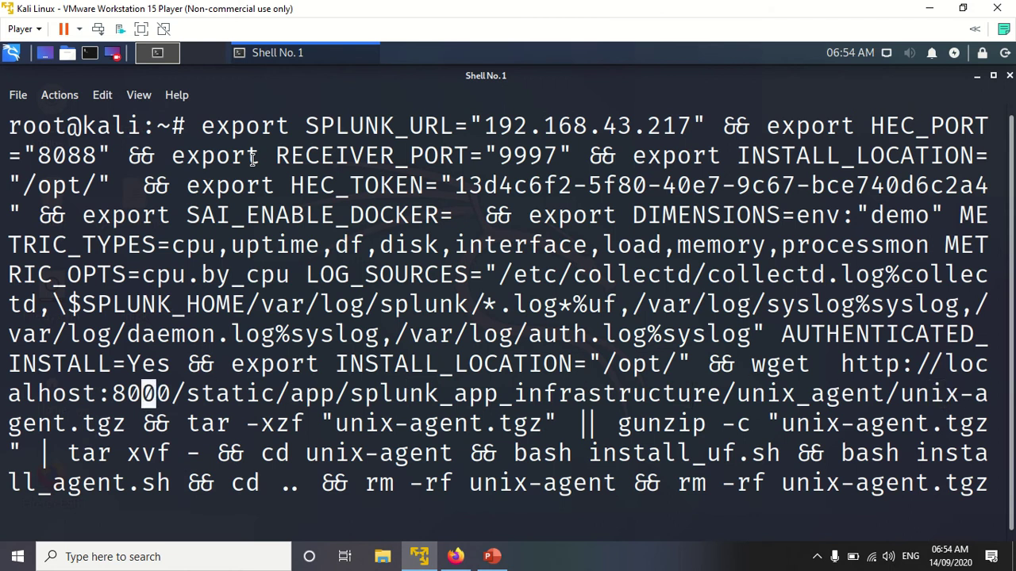
key(Left)
key(Left)
key(Left)
key(Left)
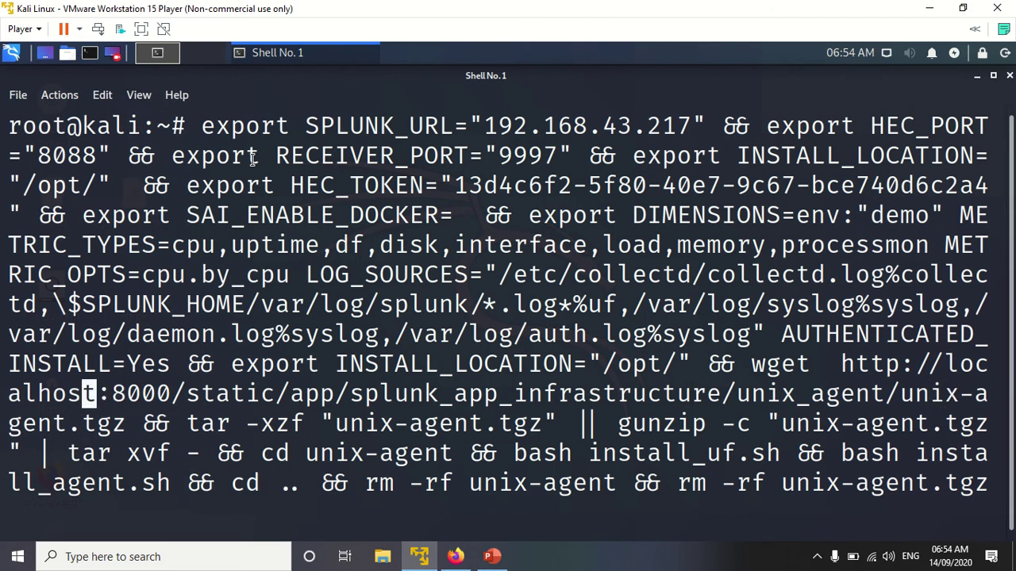
key(Right)
key(BackSpace)
key(BackSpace)
key(BackSpace)
key(BackSpace)
key(BackSpace)
key(BackSpace)
key(BackSpace)
key(BackSpace)
key(BackSpace)
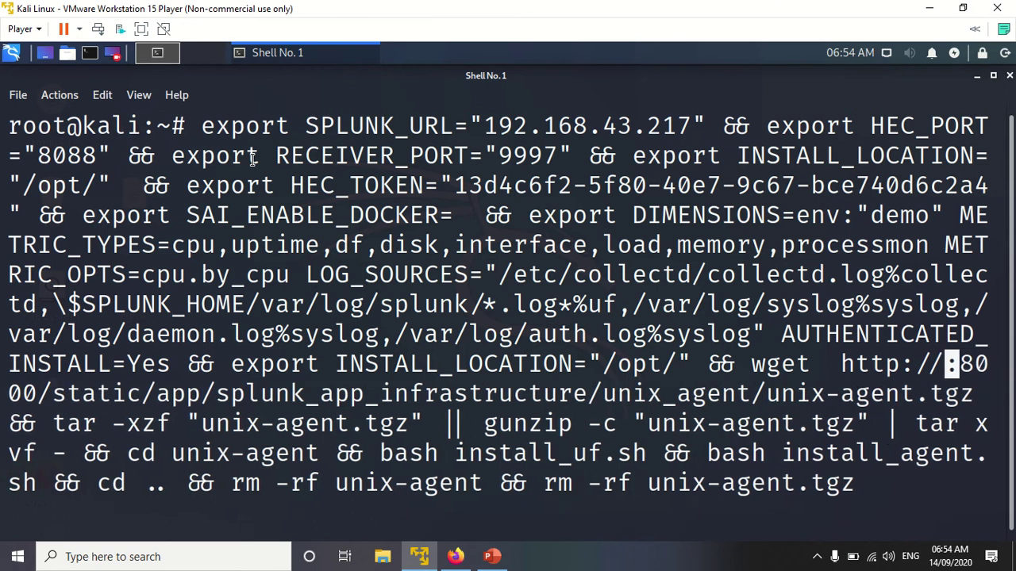
text(192.168.4)
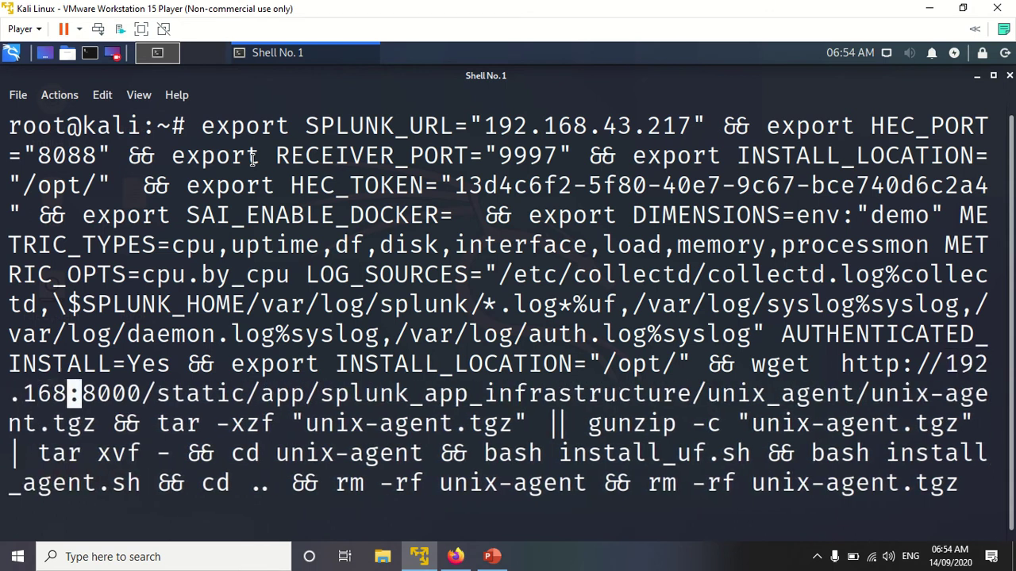
text(3.217)
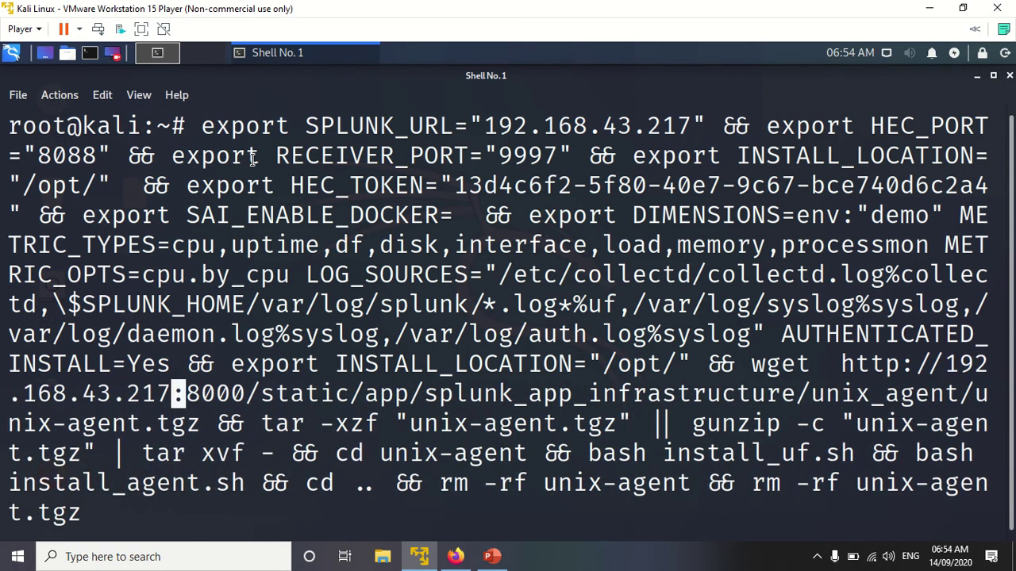
Step: Run the edited install command, then open the VM's Virtual Machine Settings dialog
key(Return)
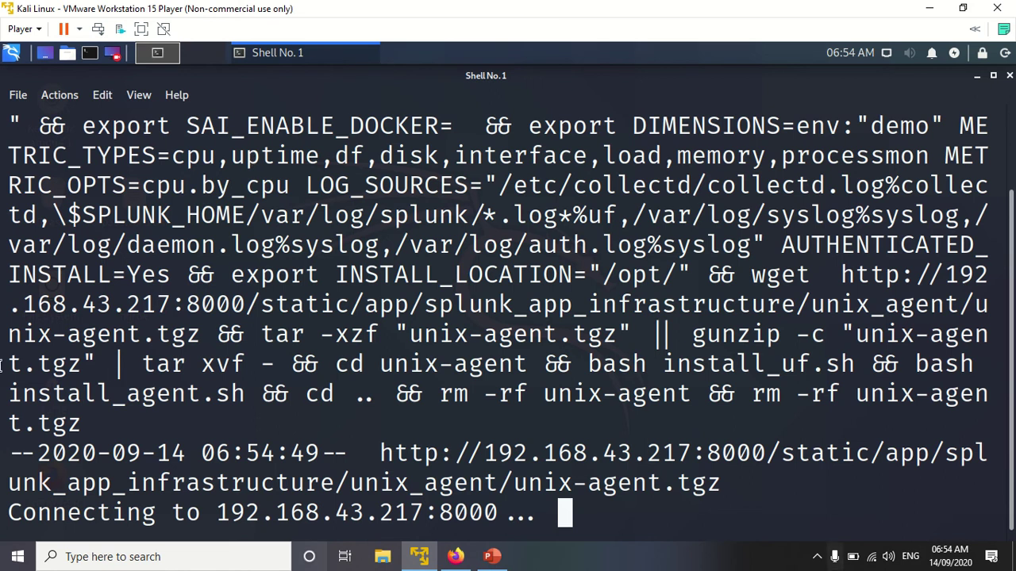
click(22, 29)
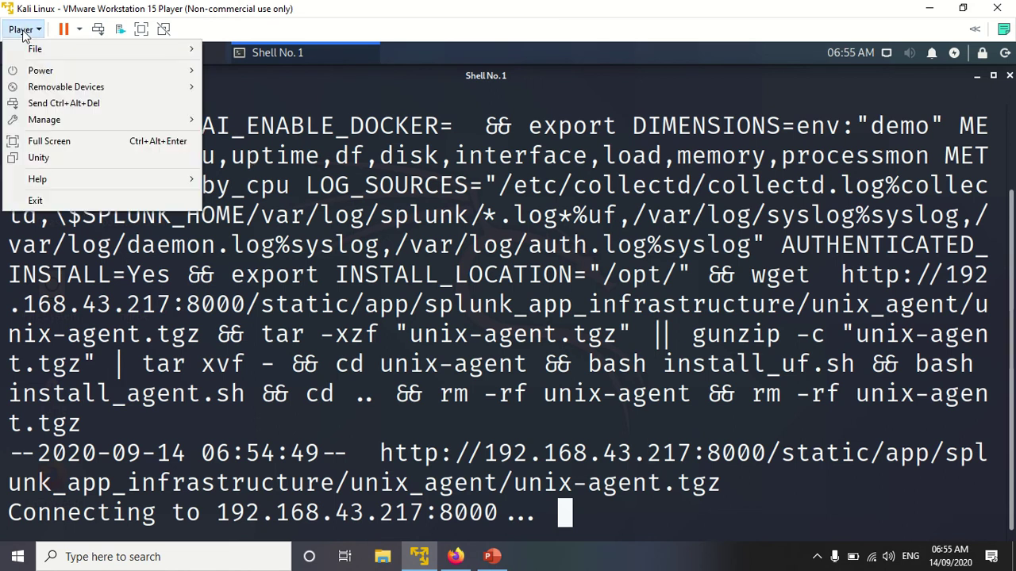
mouse_move(57, 121)
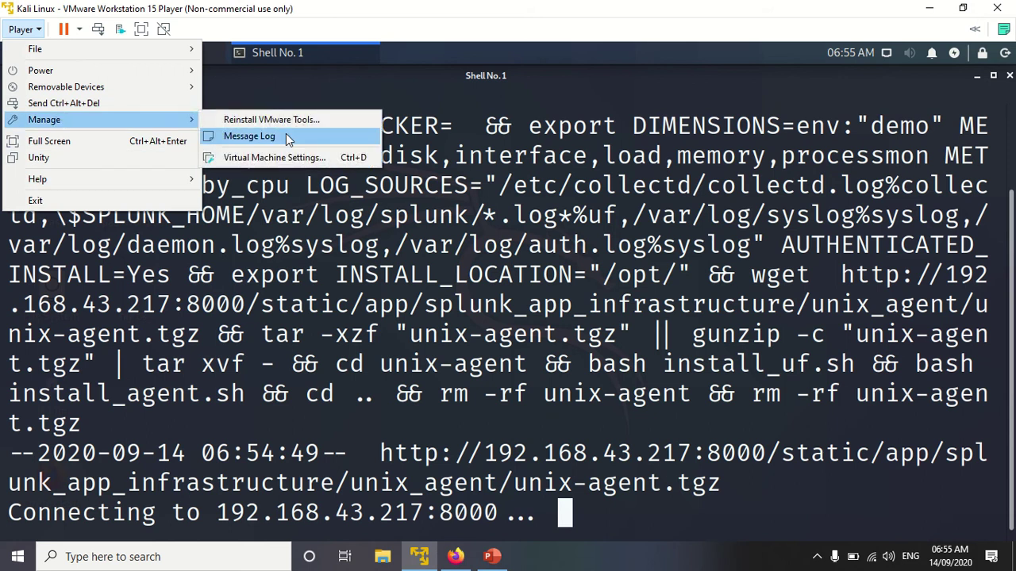
click(290, 157)
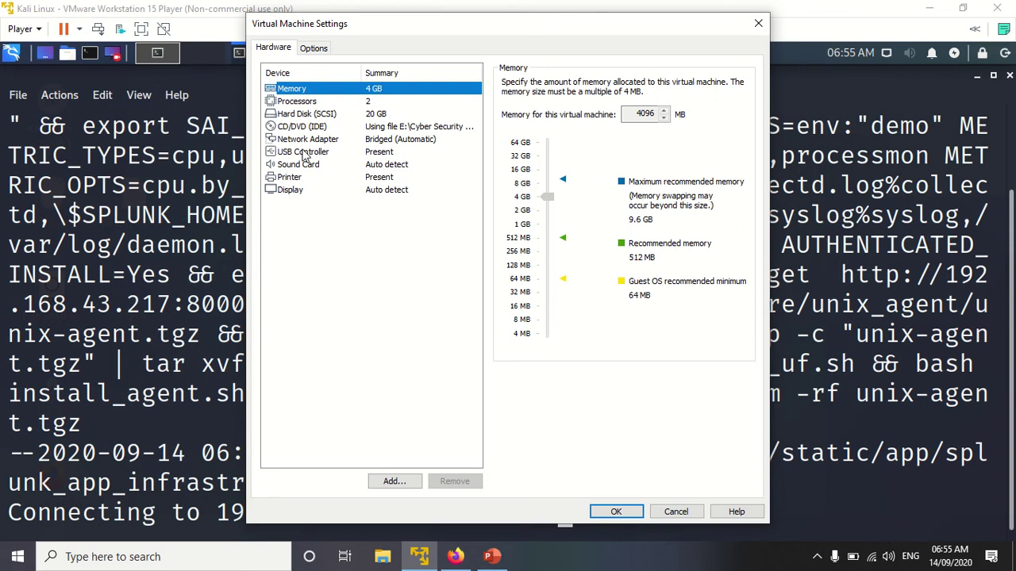
click(313, 140)
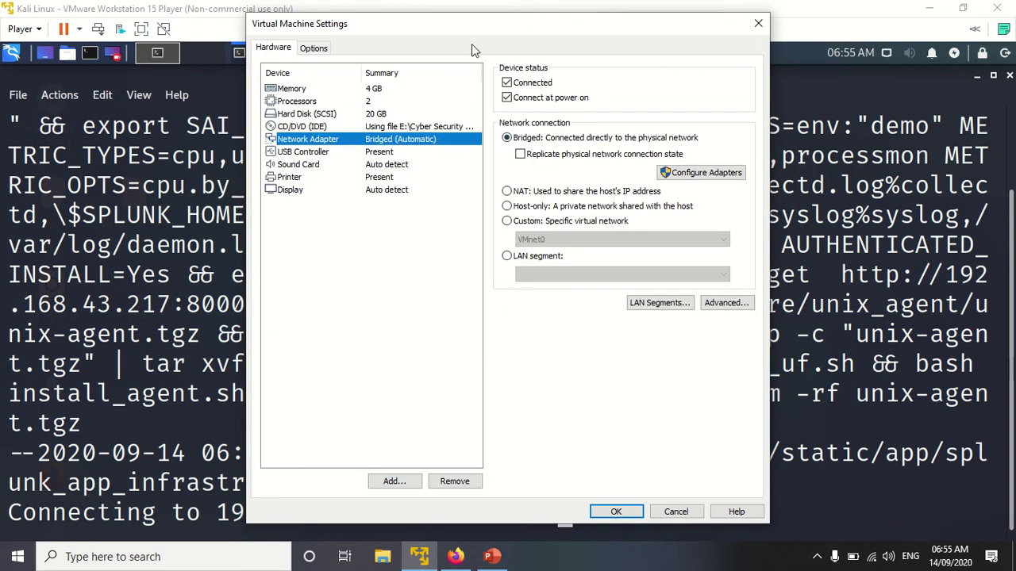
drag(474, 35, 216, 7)
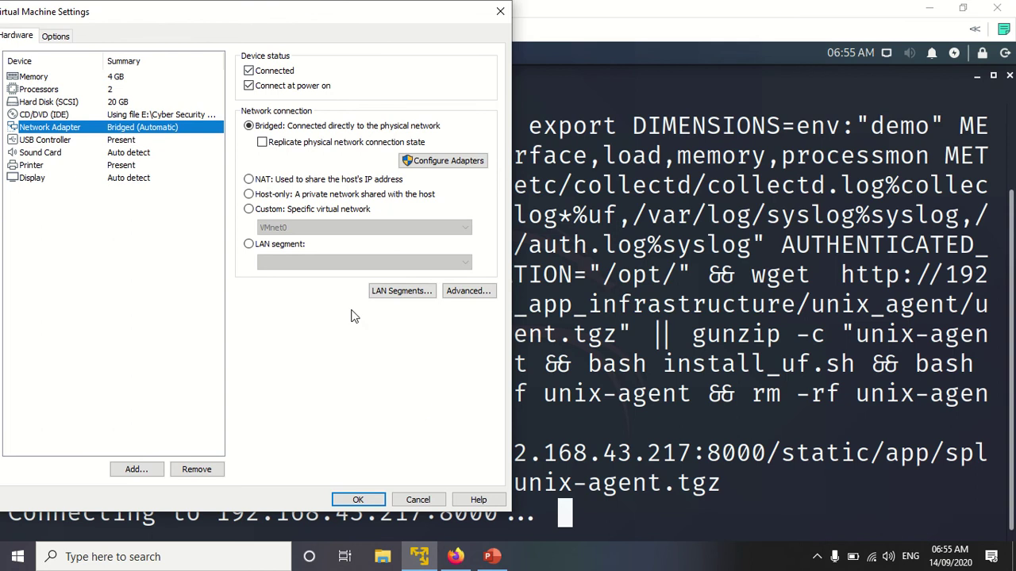
click(500, 12)
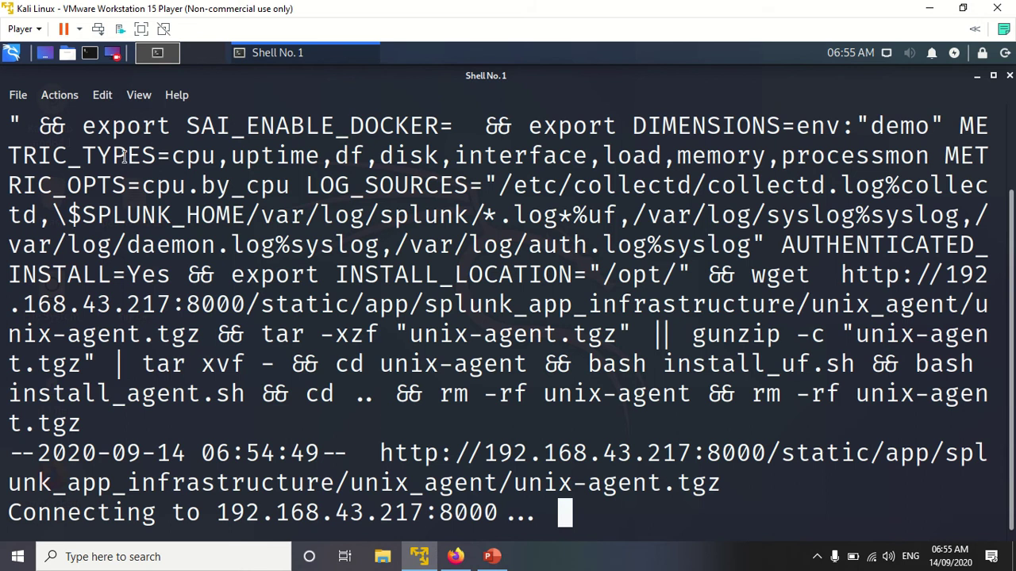
Step: Zoom the terminal text out several times, cancel the stalled wget with Ctrl+C, and close the terminal
click(104, 96)
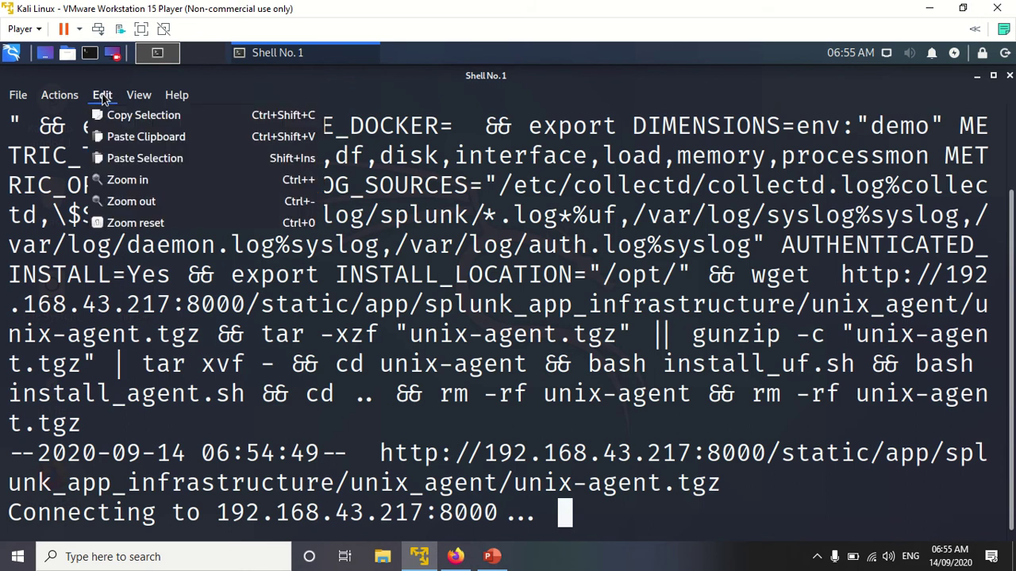
click(138, 201)
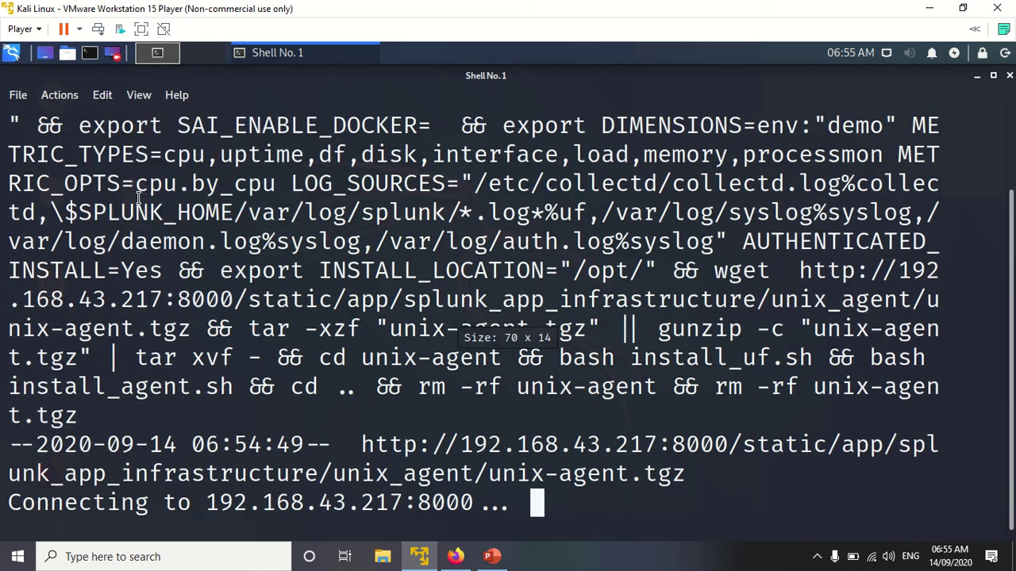
click(100, 95)
click(100, 95)
click(100, 95)
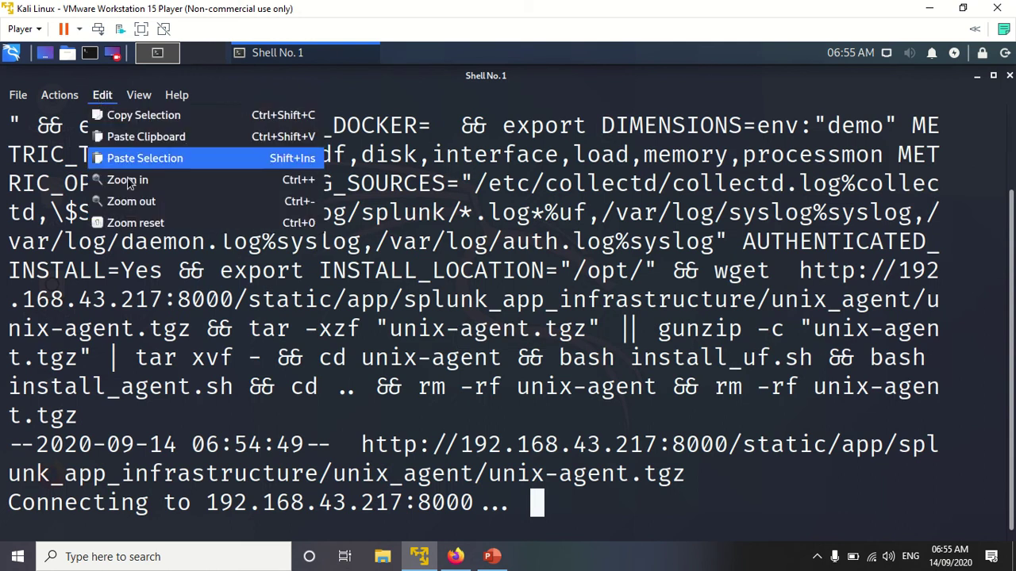
click(131, 201)
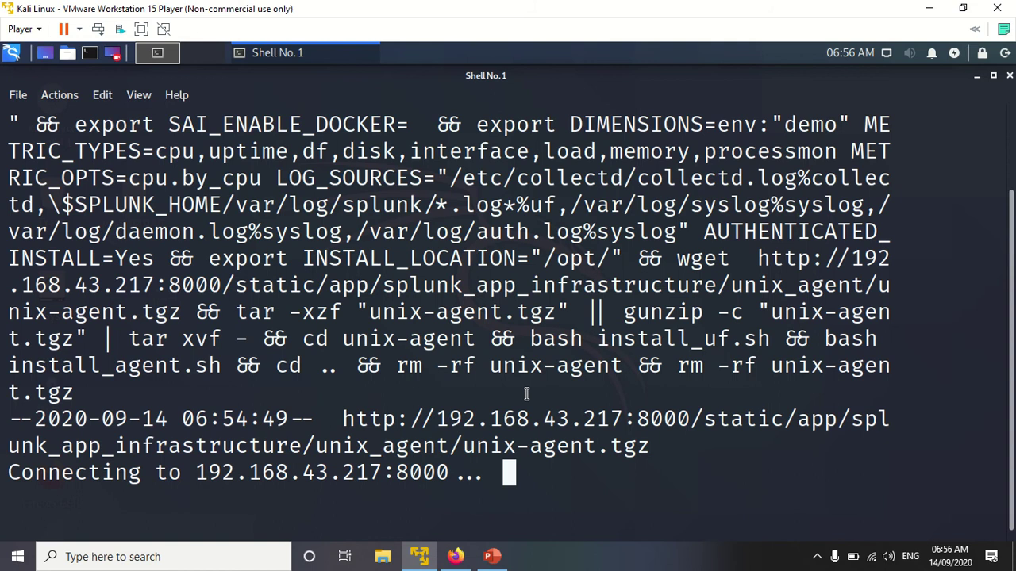
key(ctrl+c)
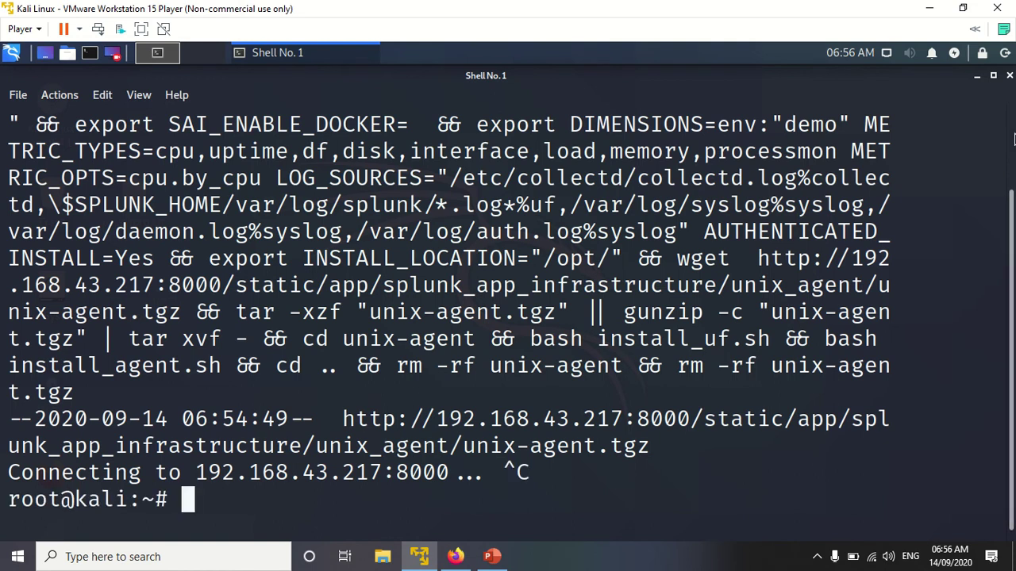
click(1009, 75)
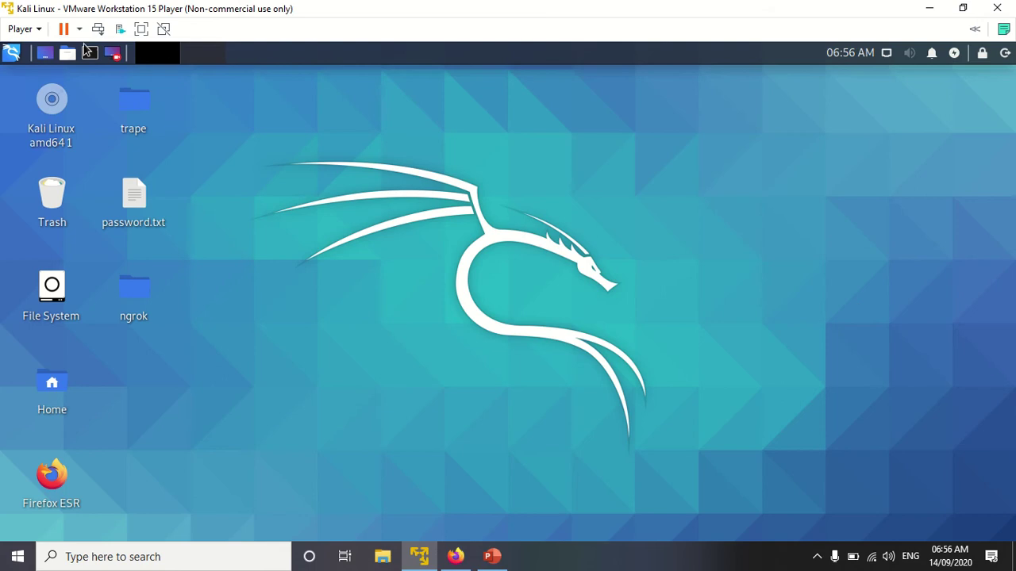
Step: Open a fresh terminal and switch the Kali VM's network adapter from Bridged to NAT
click(45, 54)
click(25, 28)
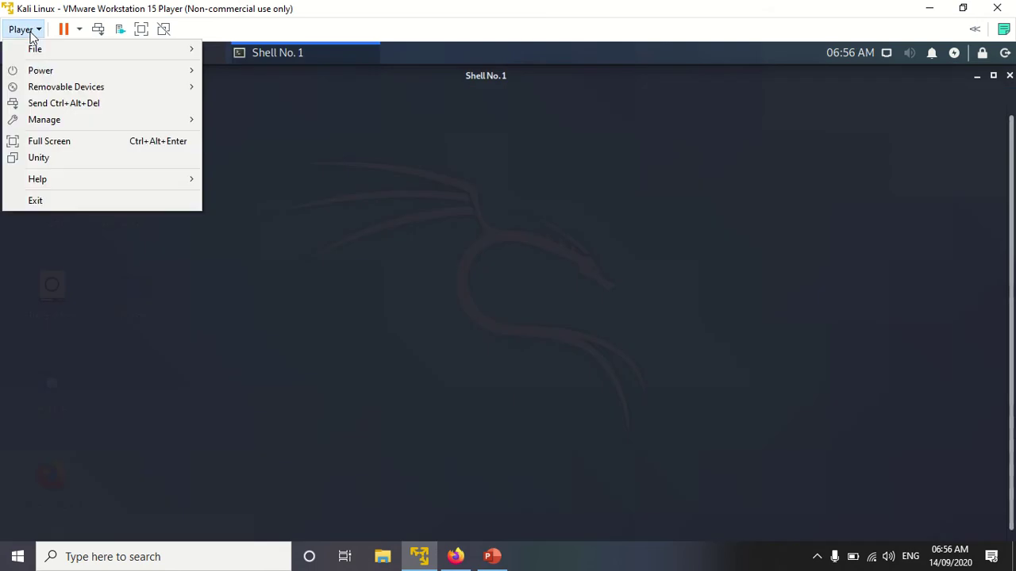
mouse_move(54, 123)
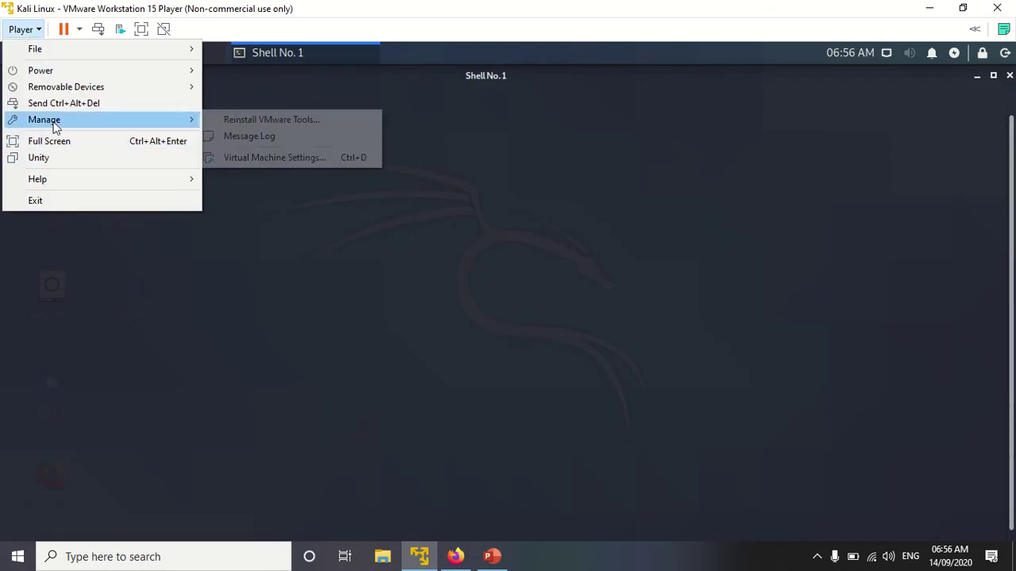
click(249, 159)
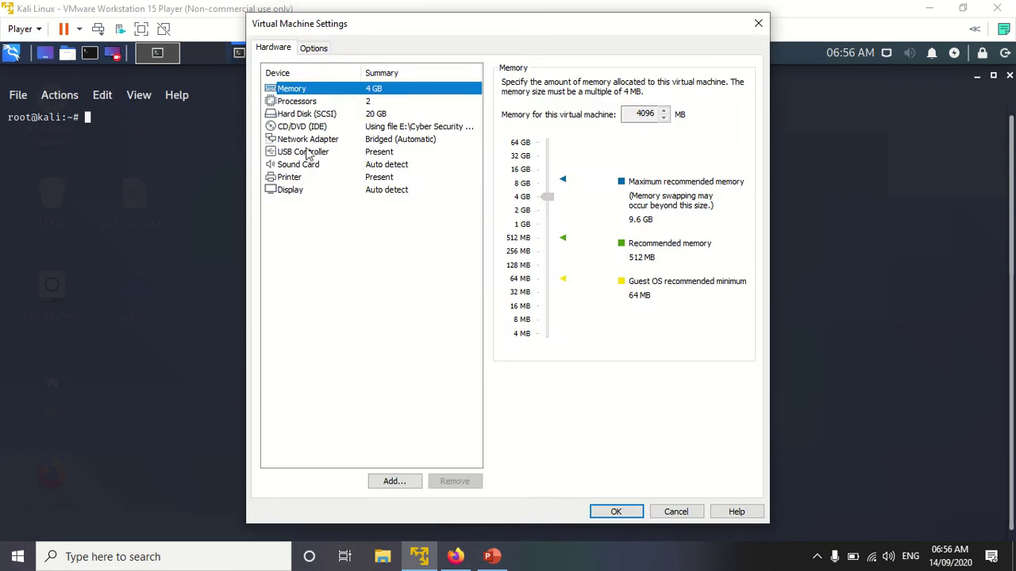
click(306, 141)
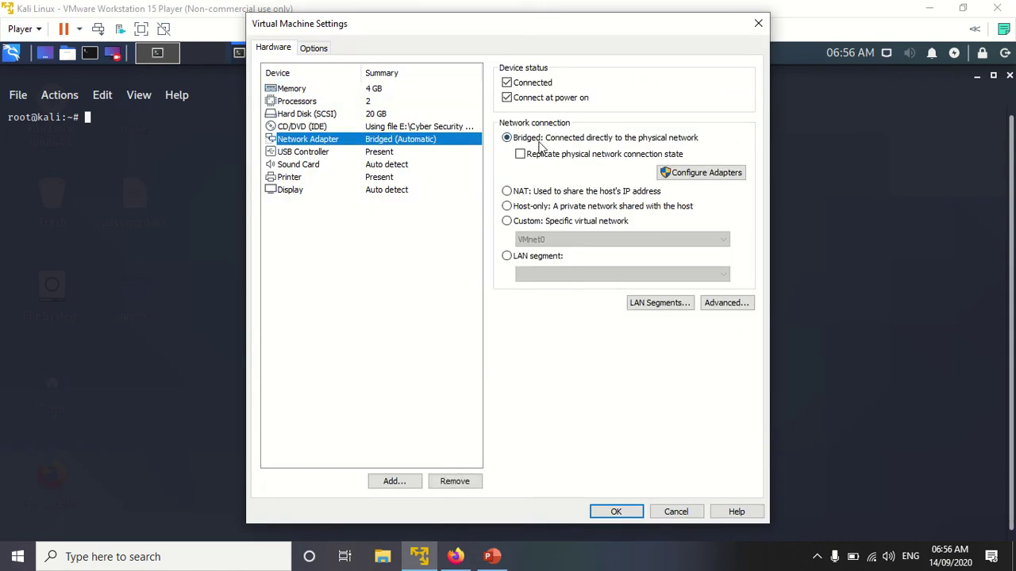
click(507, 191)
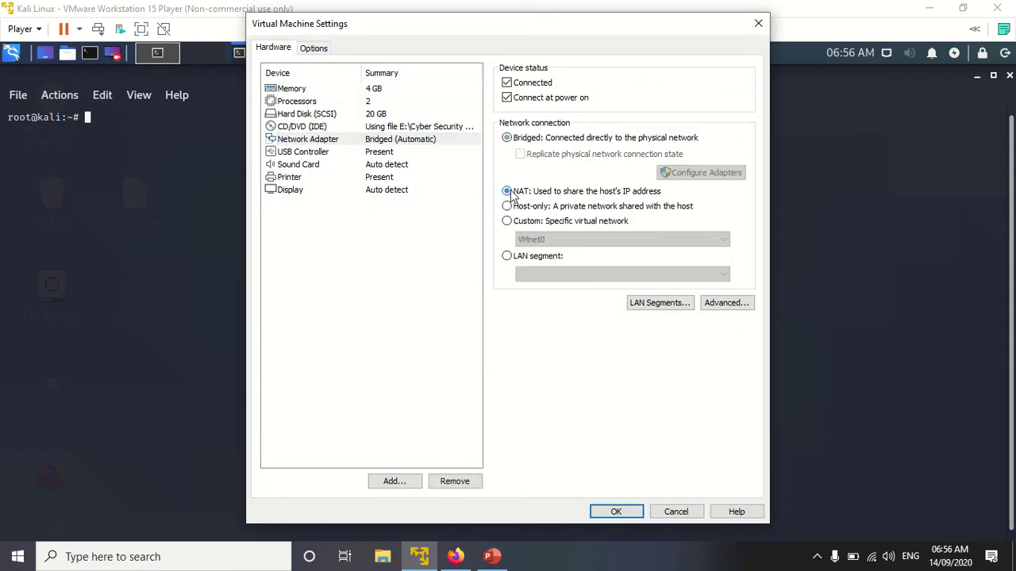
click(617, 511)
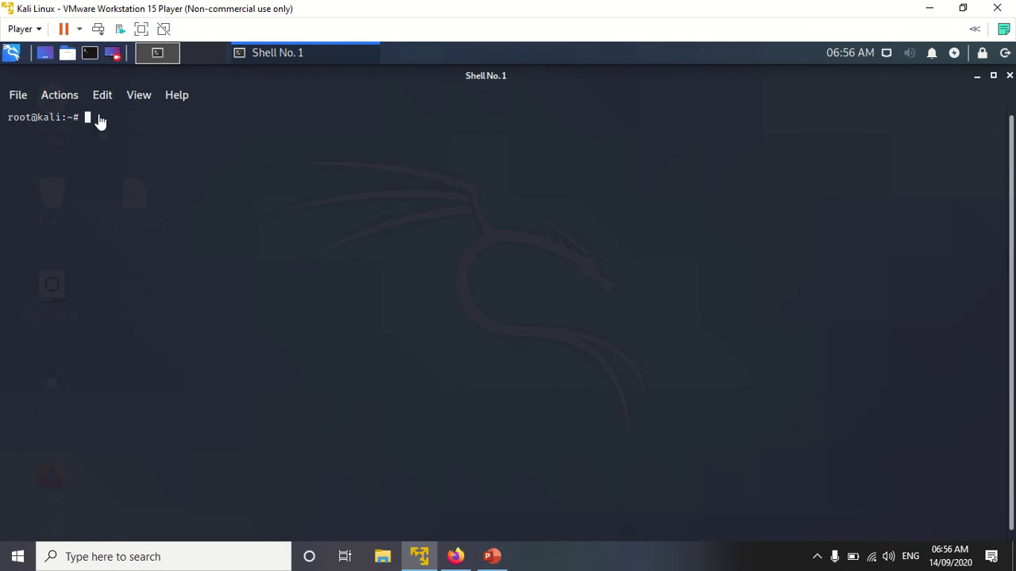
Step: Enlarge the terminal text and paste the copied Splunk install command
key(ctrl+plus)
key(ctrl+plus)
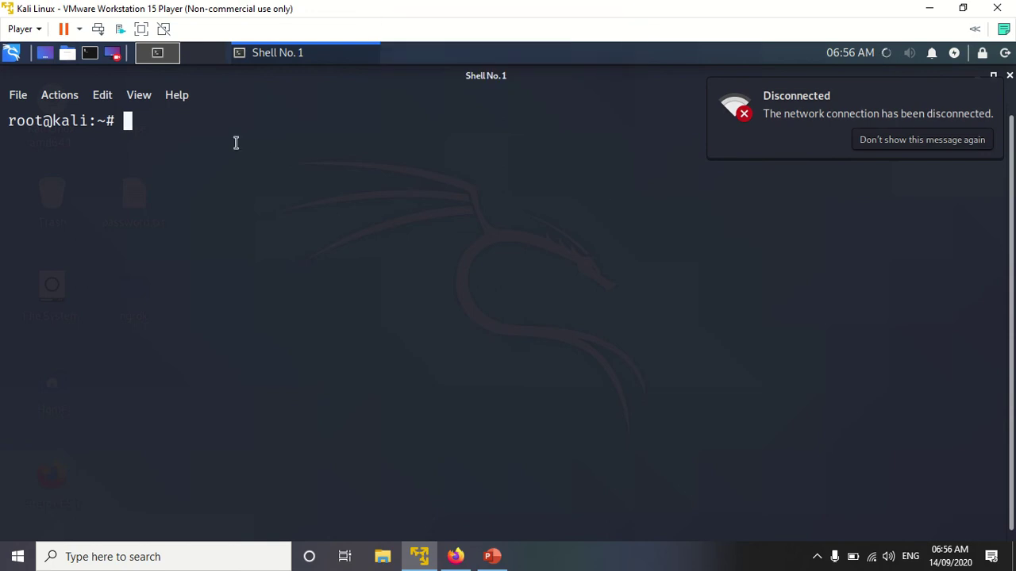
right_click(151, 130)
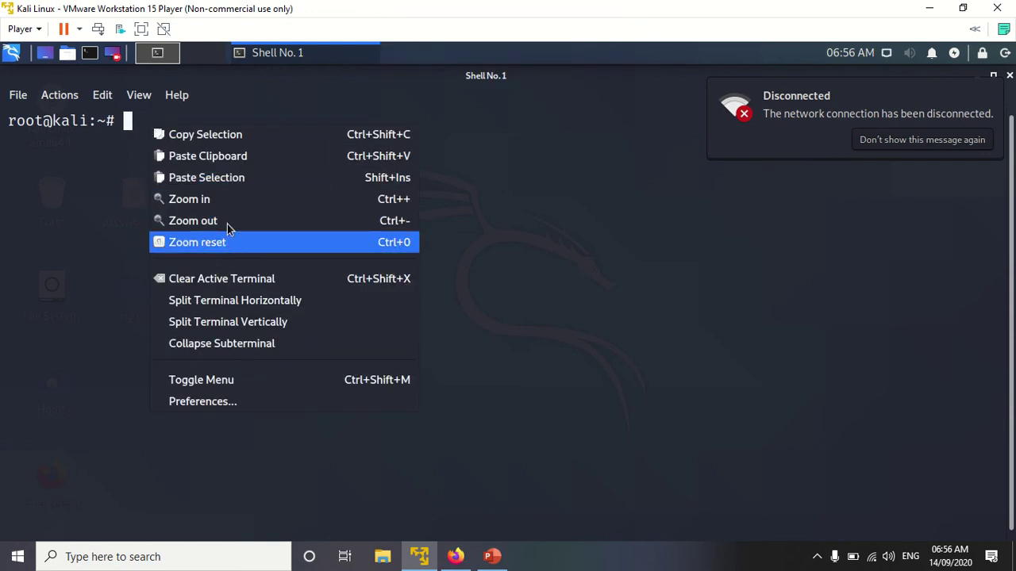
click(226, 163)
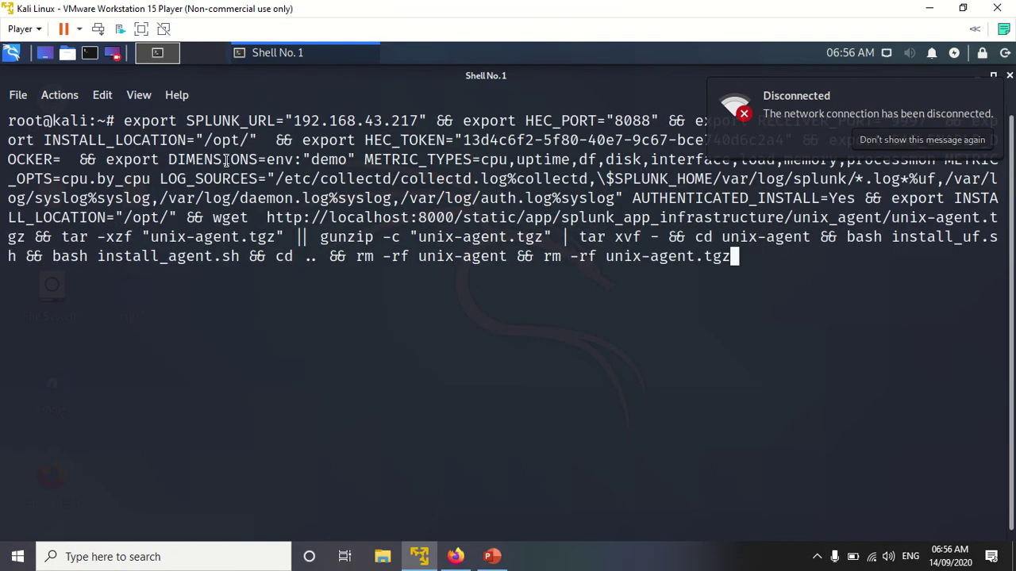
Step: Replace localhost in the wget URL with 192.168.43.217 and run the install command
key(Left)
key(Left)
key(Left)
key(Left)
key(Left)
key(Left)
key(Left)
key(Left)
key(Left)
key(Left)
key(Left)
key(Left)
key(Left)
key(Left)
key(Left)
key(Left)
key(Left)
key(Left)
key(Left)
key(Left)
key(Left)
key(Left)
key(Left)
key(Left)
key(Left)
key(Left)
key(Left)
key(Left)
key(Left)
key(Left)
key(Left)
key(Left)
key(Left)
key(Left)
key(Left)
key(Left)
key(Left)
key(Left)
key(Left)
key(Left)
key(Left)
key(Left)
key(Left)
key(Left)
key(Left)
key(Left)
key(Left)
key(Left)
key(Left)
key(Left)
key(Left)
key(Left)
key(Left)
key(Left)
key(Left)
key(Left)
key(Left)
key(Left)
key(Left)
key(Left)
key(Left)
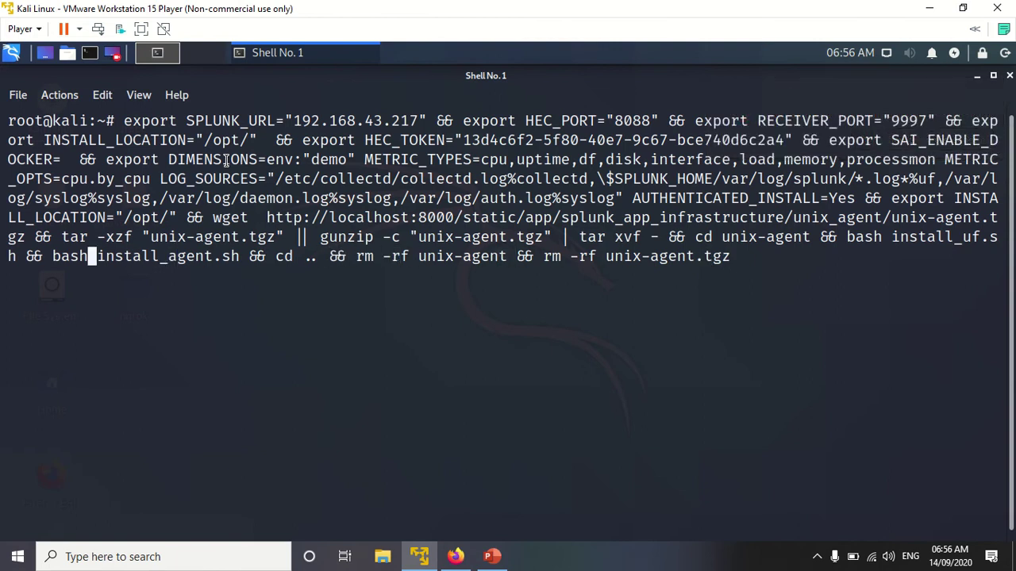
key(Left)
key(Left)
key(Left)
key(Left)
key(Left)
key(Left)
key(Left)
key(Left)
key(Left)
key(Left)
key(Left)
key(Left)
key(Left)
key(Left)
key(Left)
key(Left)
key(Left)
key(Left)
key(Left)
key(Left)
key(Left)
key(Left)
key(Left)
key(Left)
key(Left)
key(Left)
key(Left)
key(Left)
key(Left)
key(Left)
key(Left)
key(Left)
key(Left)
key(Left)
key(Left)
key(Left)
key(Left)
key(Left)
key(Left)
key(Left)
key(Left)
key(Left)
key(Left)
key(Left)
key(Left)
key(Left)
key(Left)
key(Left)
key(Left)
key(Left)
key(Left)
key(Left)
key(Left)
key(Left)
key(Left)
key(Left)
key(Left)
key(Left)
key(Left)
key(Left)
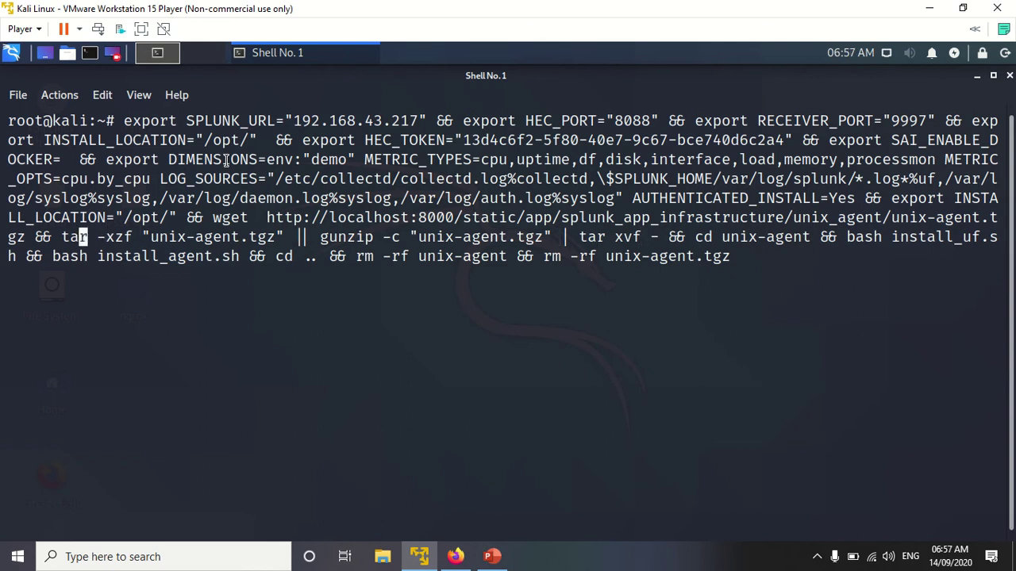
key(Left)
key(Left)
key(Left)
key(Left)
key(Left)
key(Left)
key(Left)
key(Left)
key(Left)
key(Left)
key(Left)
key(Left)
key(Left)
key(Left)
key(Left)
key(Left)
key(Left)
key(Left)
key(Left)
key(Left)
key(Left)
key(Left)
key(Left)
key(Left)
key(Left)
key(Left)
key(Left)
key(Left)
key(Left)
key(Left)
key(Left)
key(Left)
key(Left)
key(Left)
key(Left)
key(Left)
key(Left)
key(Left)
key(Left)
key(Left)
key(Left)
key(Left)
key(Left)
key(Left)
key(Left)
key(Left)
key(Left)
key(Left)
key(Left)
key(Left)
key(Left)
key(Left)
key(Right)
key(Right)
key(Right)
key(Right)
key(Right)
key(Right)
key(Right)
key(Right)
key(Right)
key(Right)
key(Right)
key(Right)
key(Right)
key(Right)
key(Right)
key(Right)
key(Right)
key(Right)
key(Right)
key(Right)
key(Right)
key(Right)
key(Left)
key(Left)
key(BackSpace)
key(BackSpace)
key(BackSpace)
key(BackSpace)
key(BackSpace)
key(BackSpace)
key(BackSpace)
key(BackSpace)
key(BackSpace)
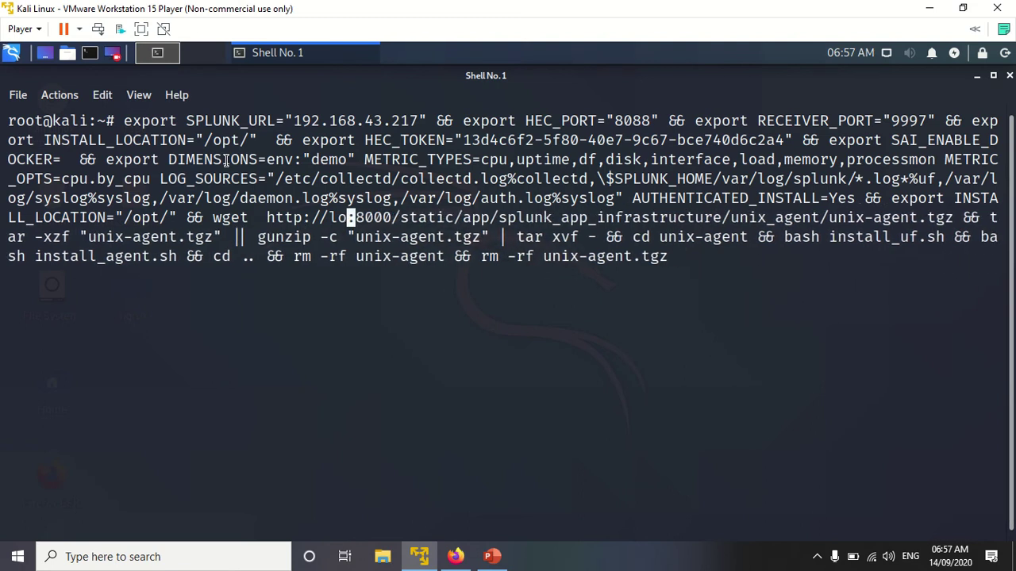
text(192.18.)
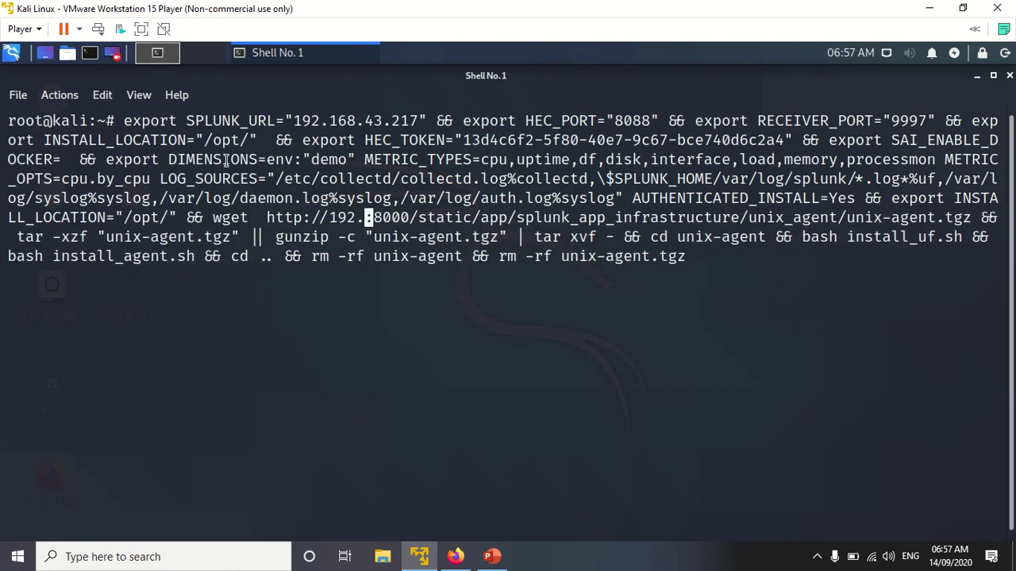
text(43.)
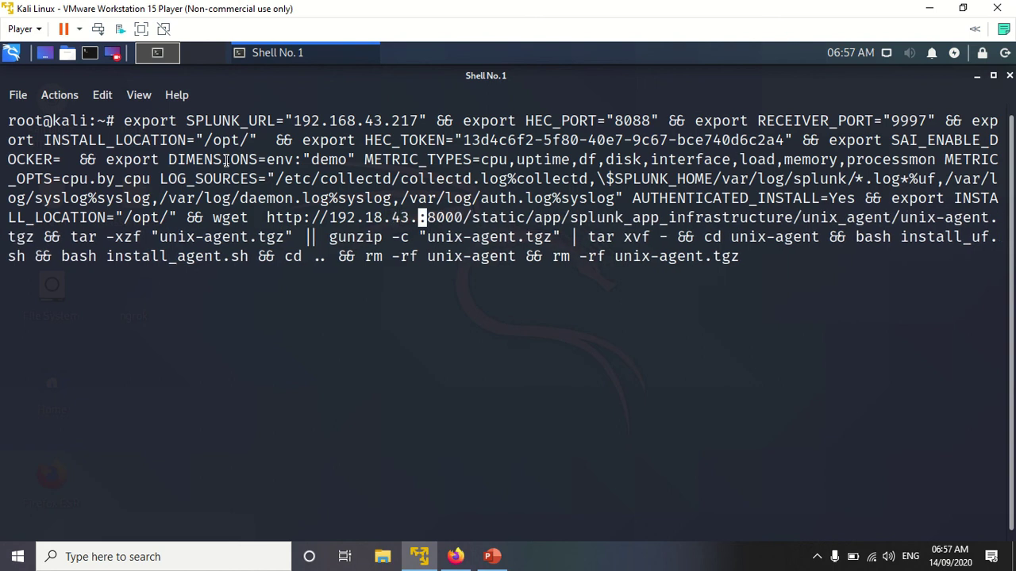
text(17)
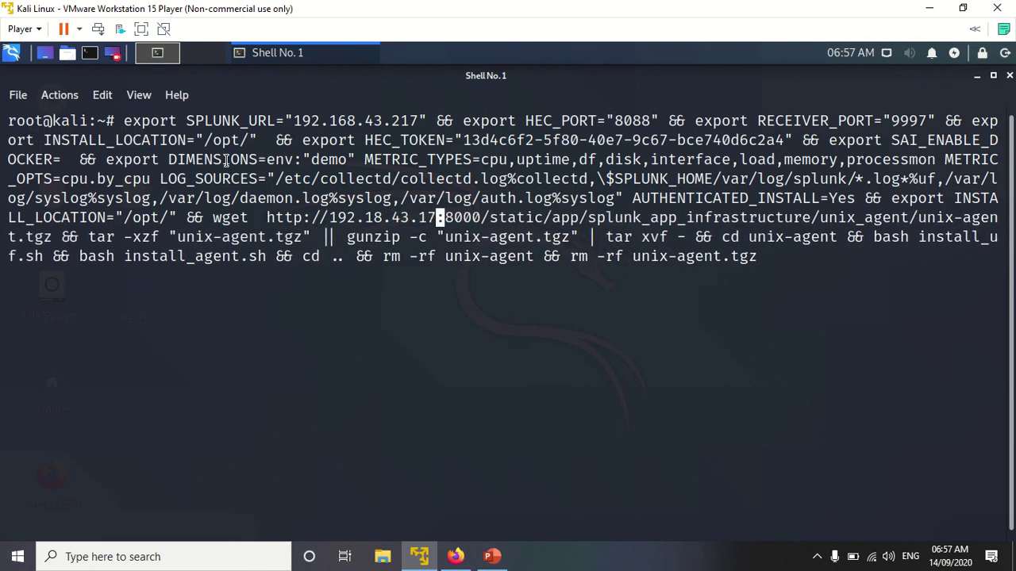
key(BackSpace)
key(BackSpace)
text(217)
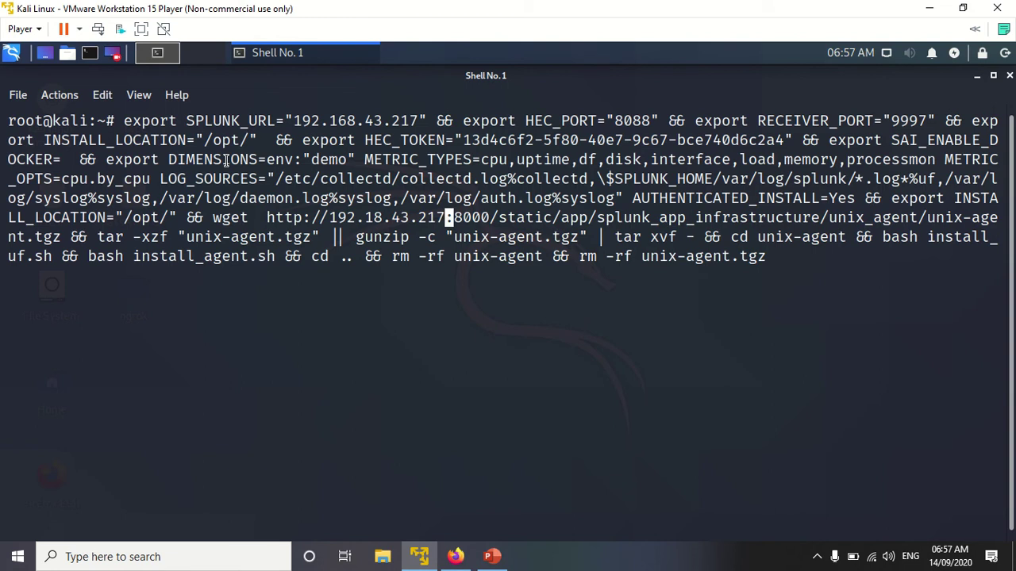
key(Left)
key(Left)
key(Left)
key(Left)
key(Left)
key(Left)
key(Left)
key(Left)
text(6)
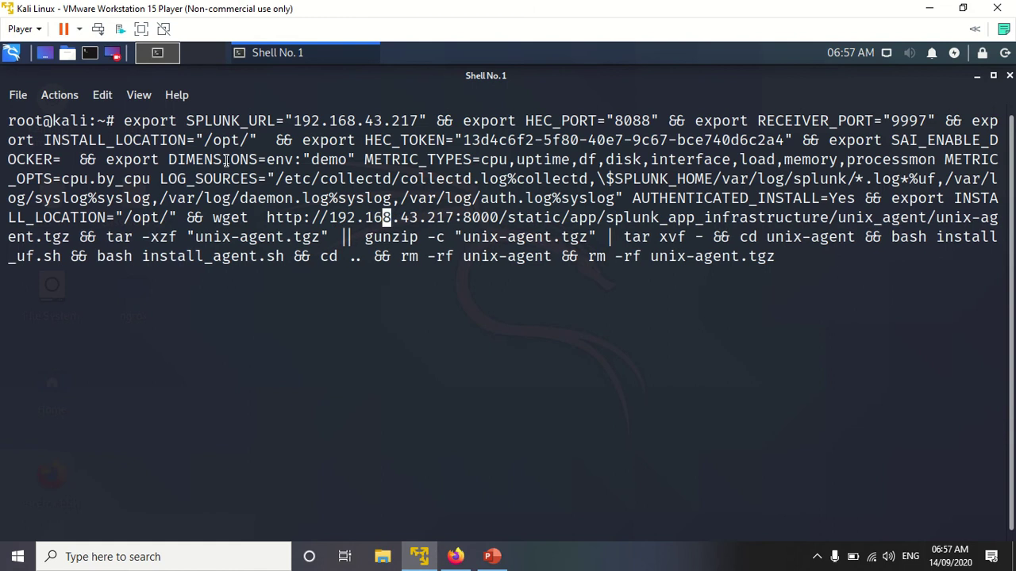
key(Return)
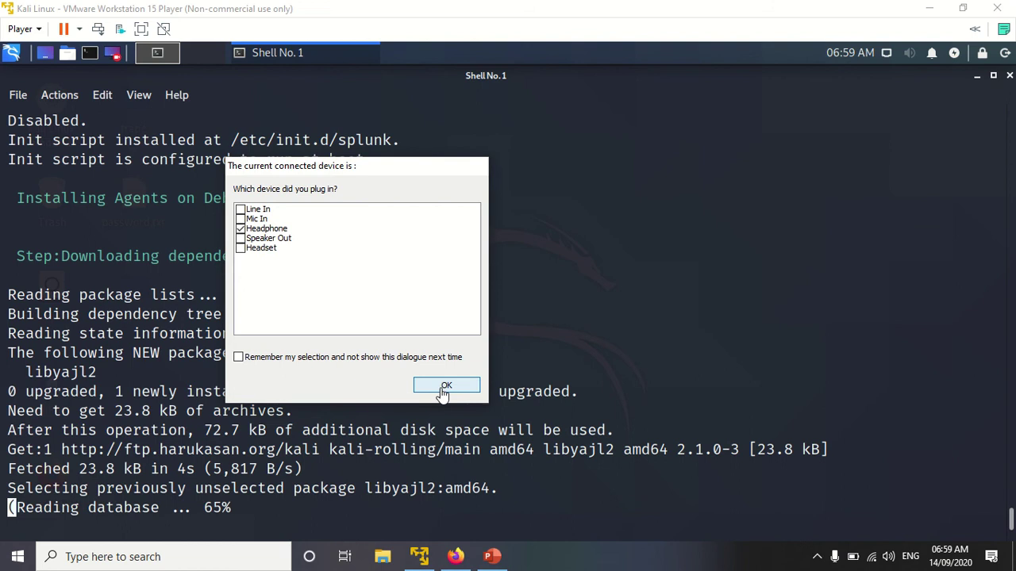
Step: Dismiss the audio device prompt, then return to Firefox once collectd starts installing
click(444, 387)
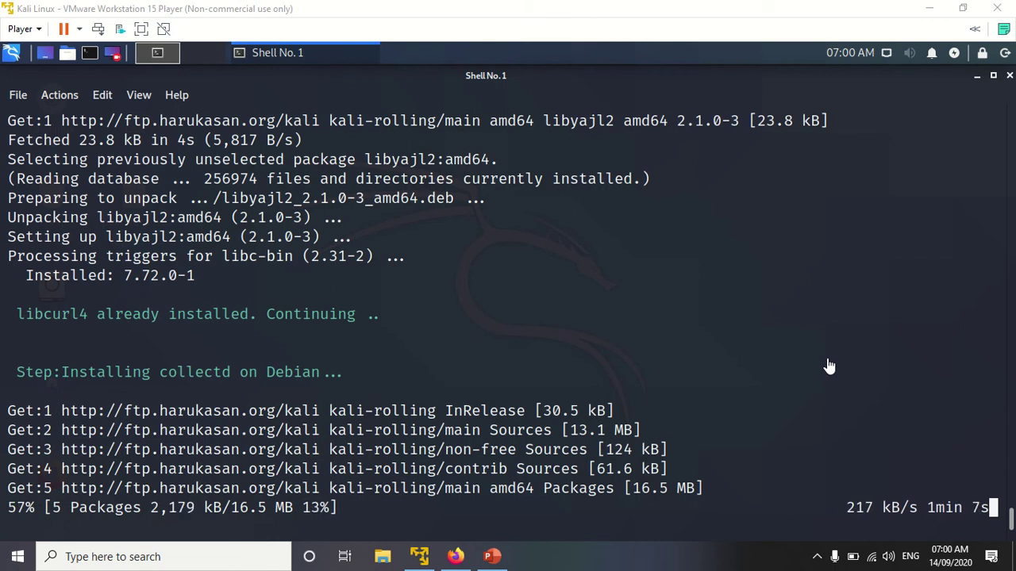
click(455, 556)
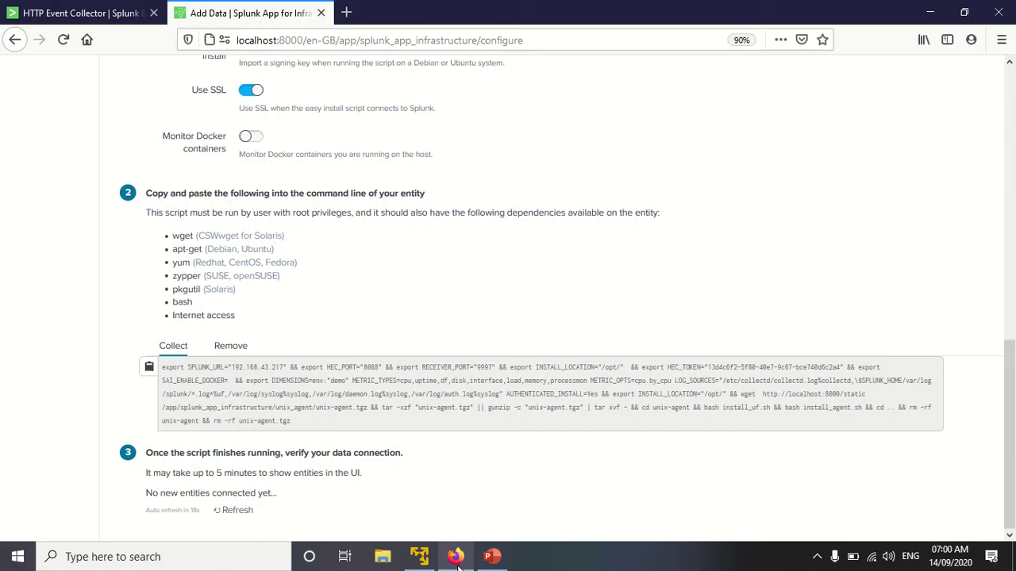
Step: Go from the Splunk home page to Search & Reporting and view the Data Summary showing kali's 886 events
click(46, 9)
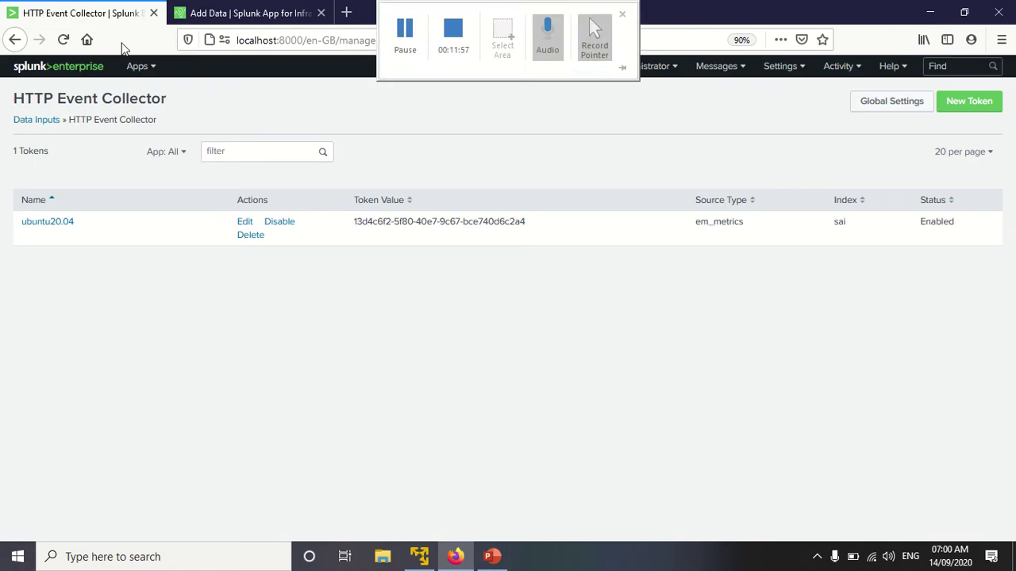
click(64, 71)
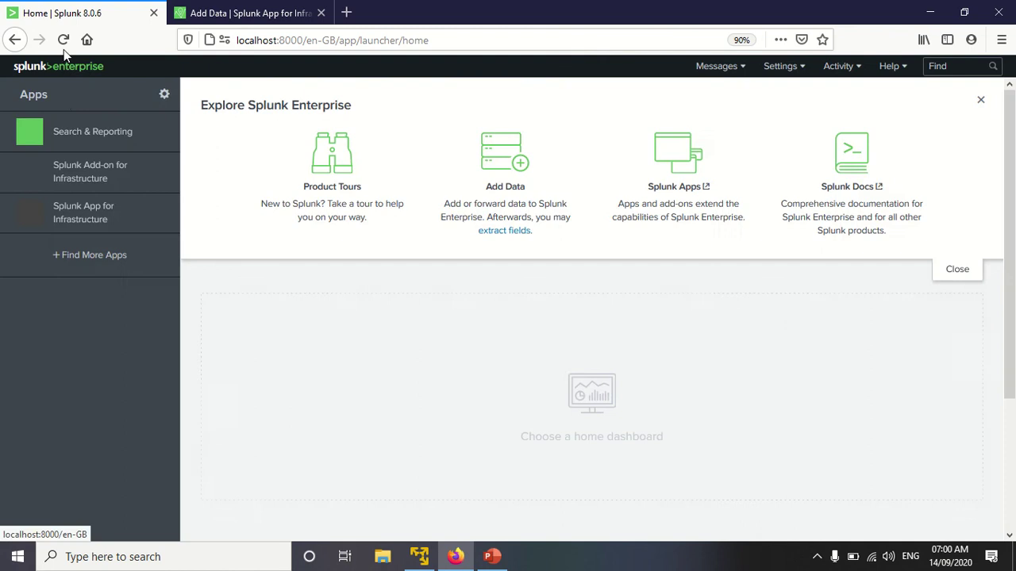
click(87, 133)
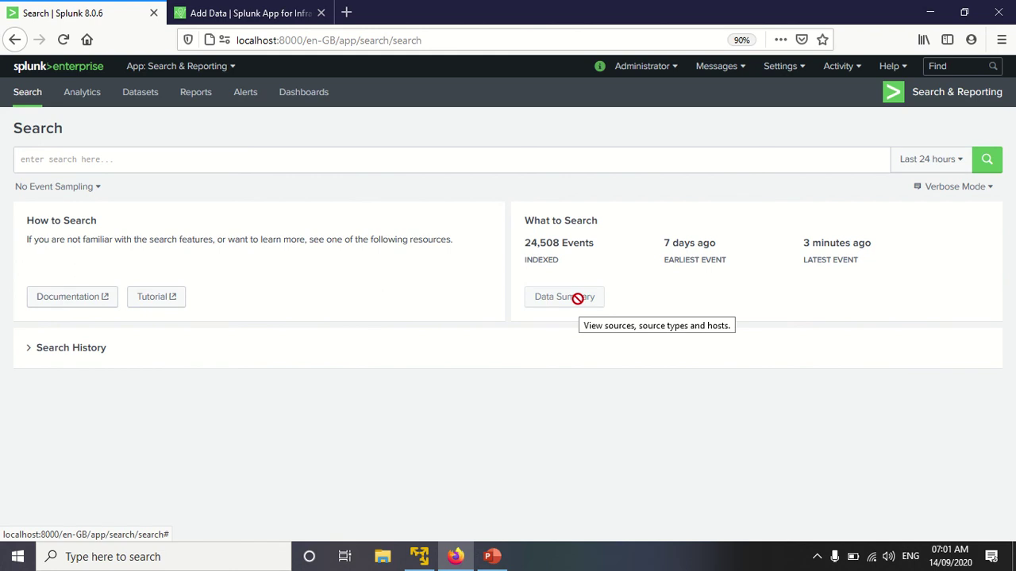
click(578, 298)
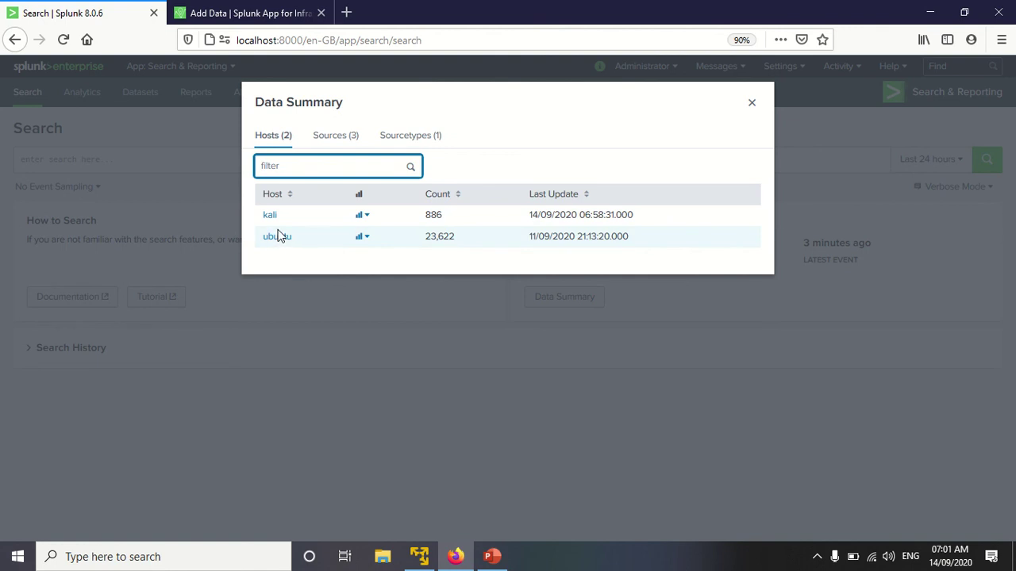
click(752, 106)
click(230, 11)
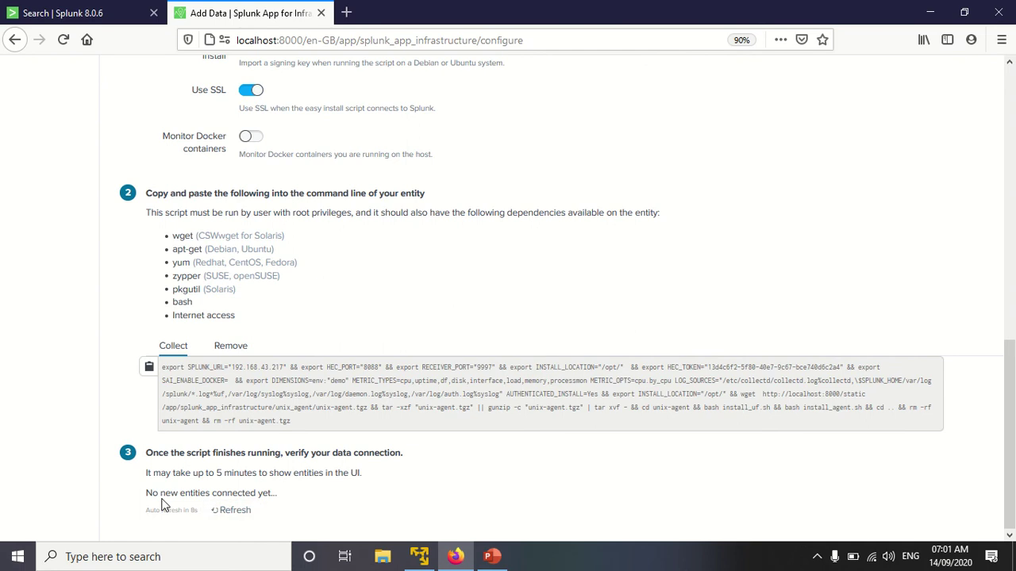
click(417, 559)
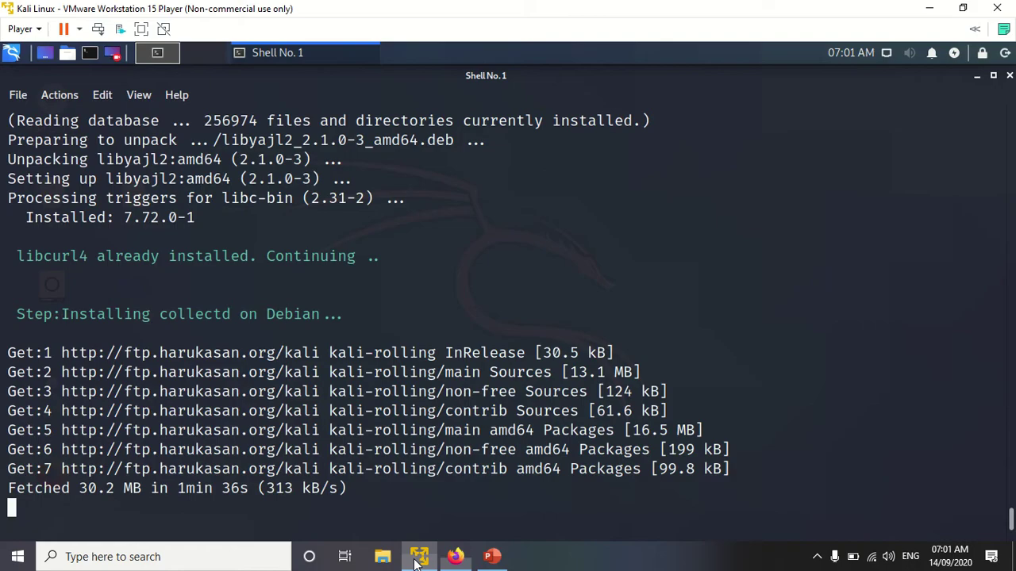
click(418, 563)
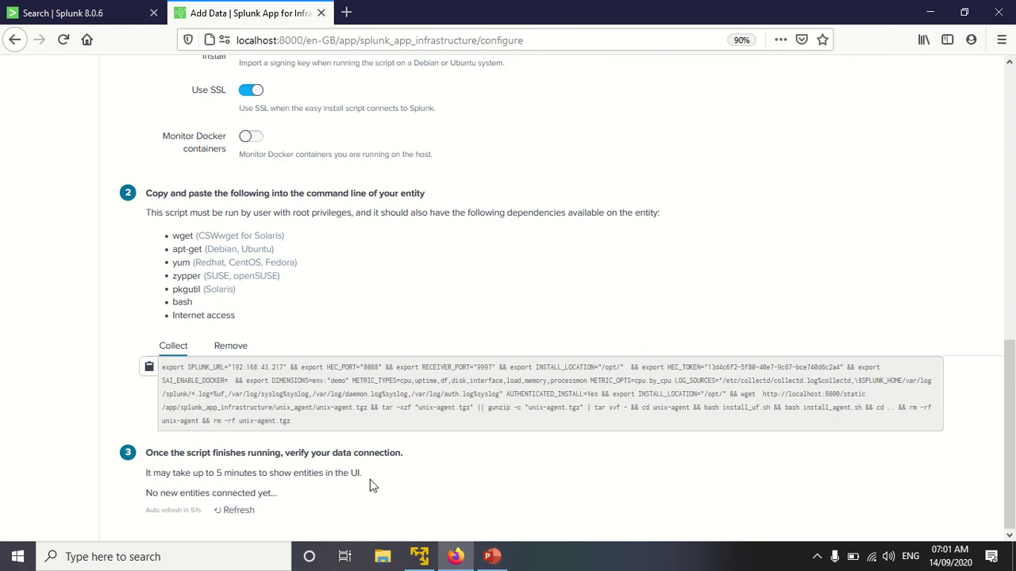
Step: Switch to the 'Search | Splunk 8.0.6' tab and click the splunk>enterprise logo
click(456, 557)
click(455, 557)
click(459, 567)
click(457, 557)
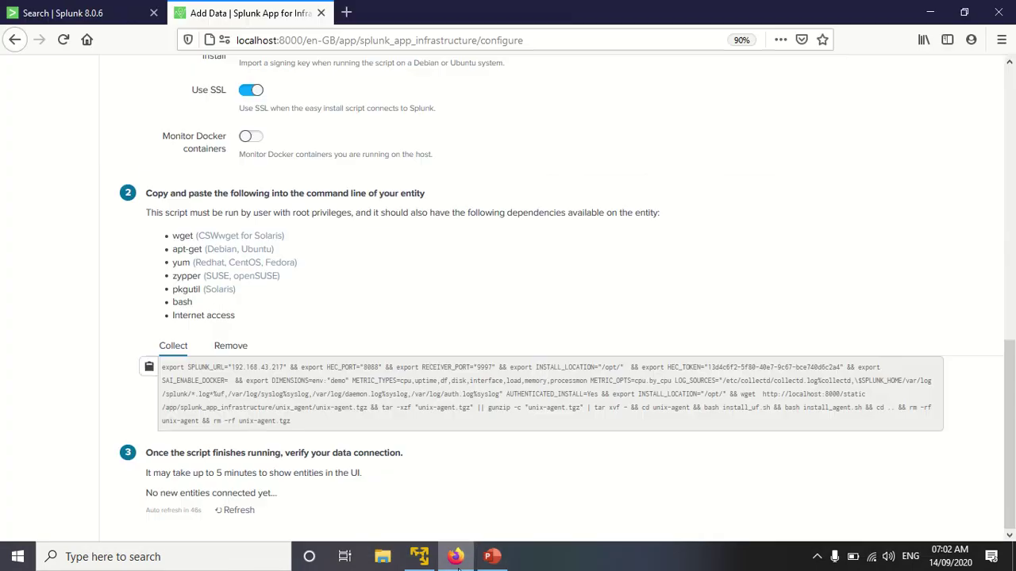
click(43, 17)
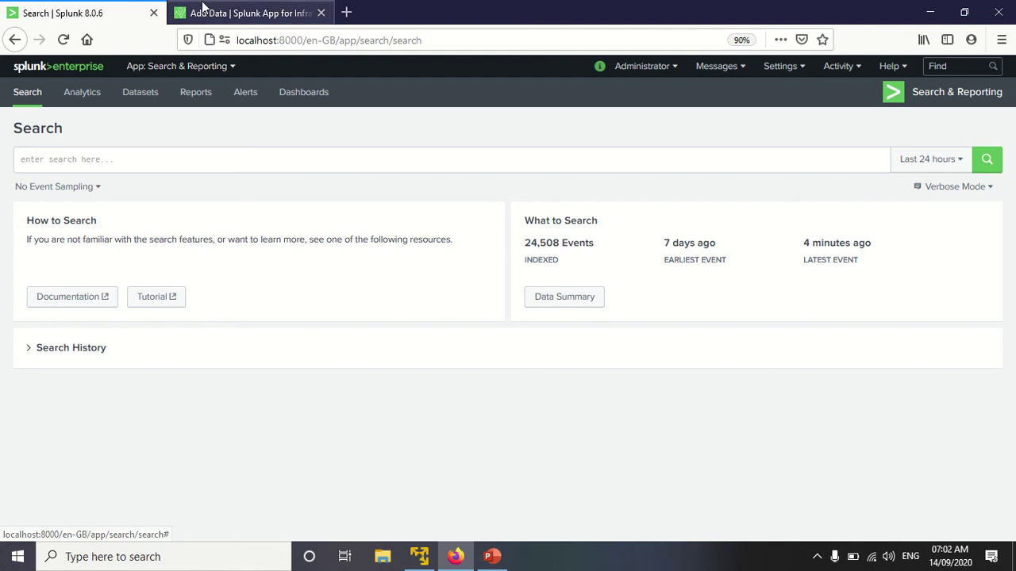
click(32, 70)
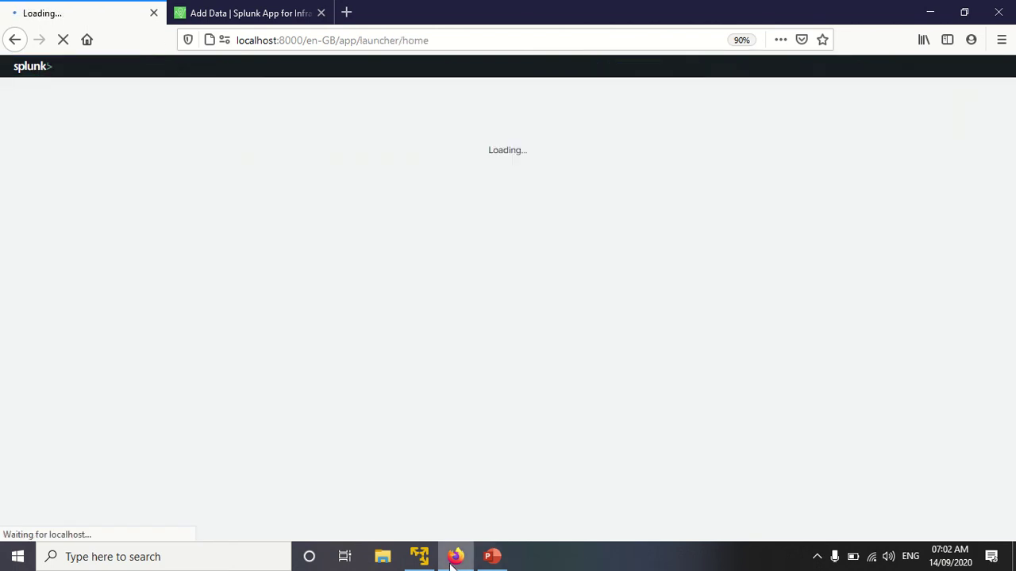
Step: Check collectd's install progress in Kali and open Splunk's Manage Apps page from the Apps gear
click(453, 560)
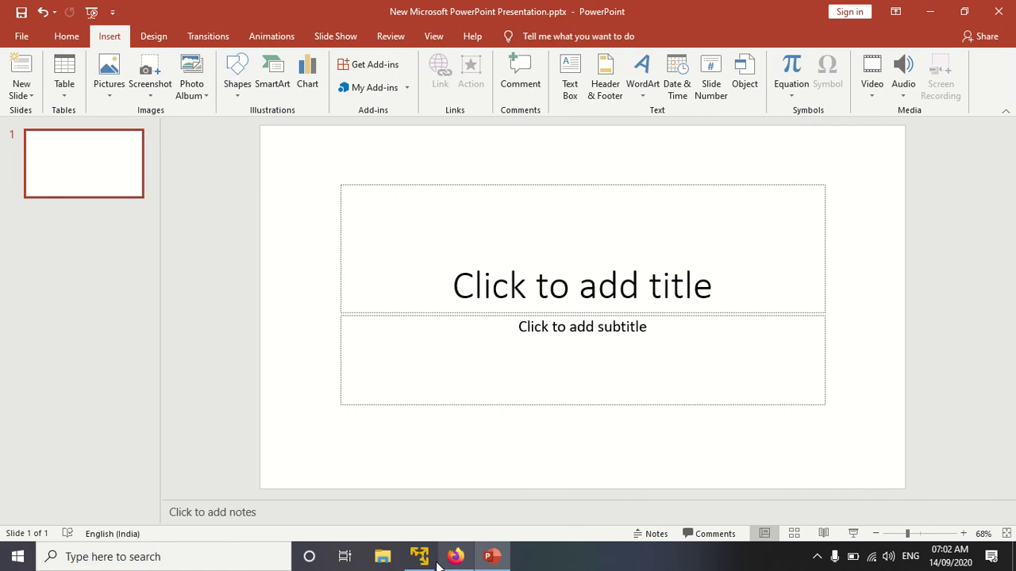
click(420, 559)
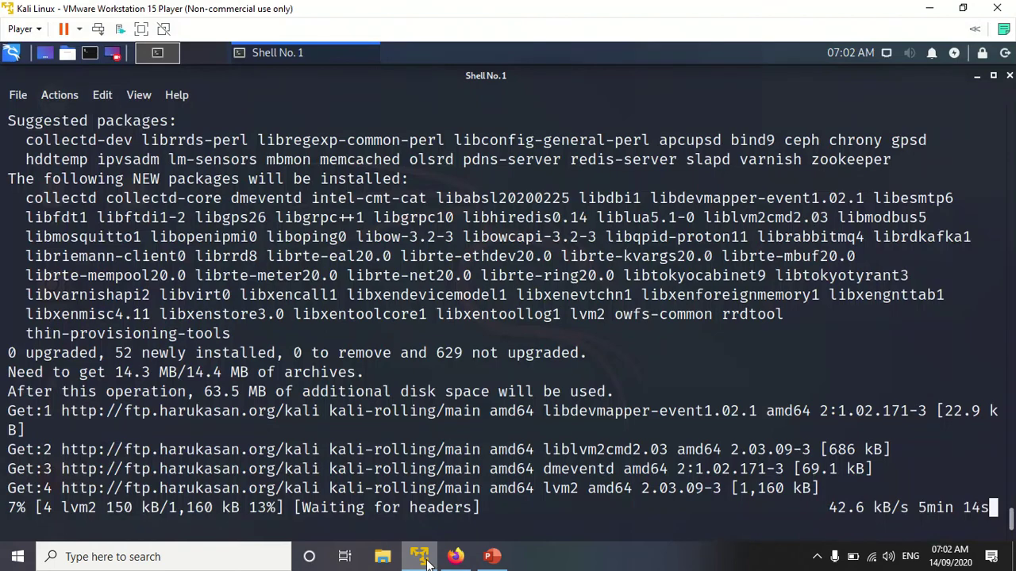
click(423, 558)
click(454, 557)
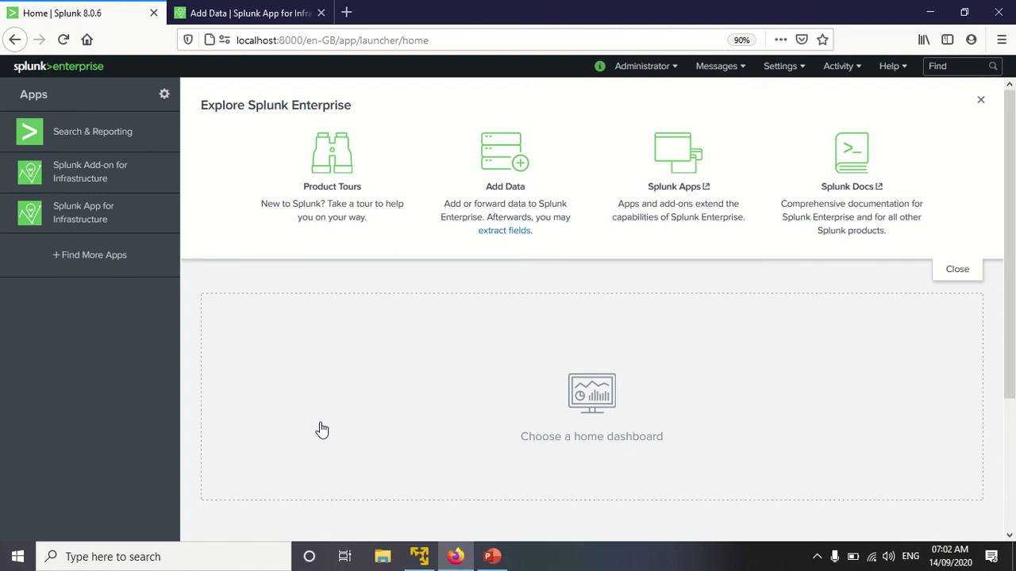
click(164, 96)
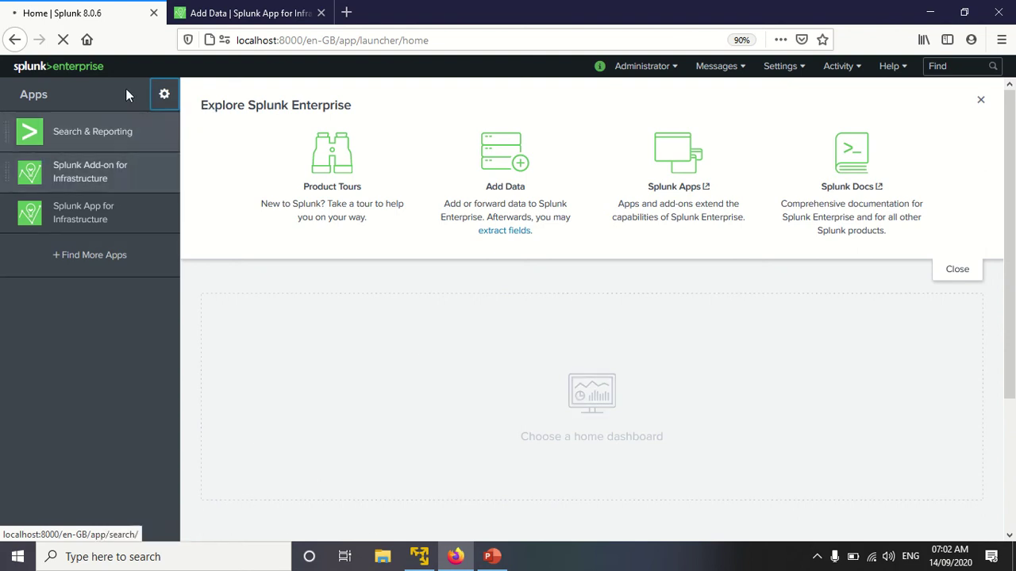
click(419, 557)
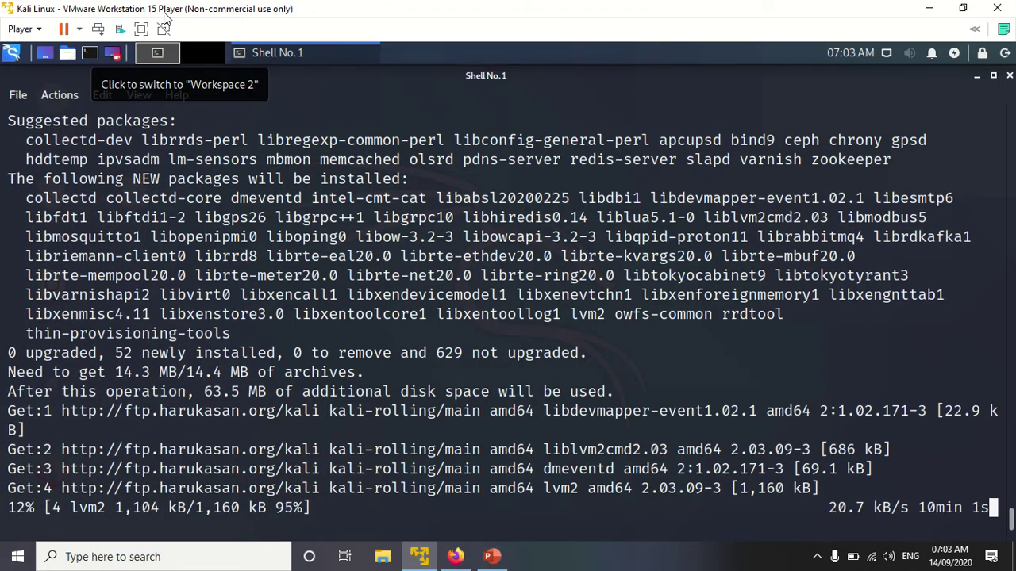
click(925, 9)
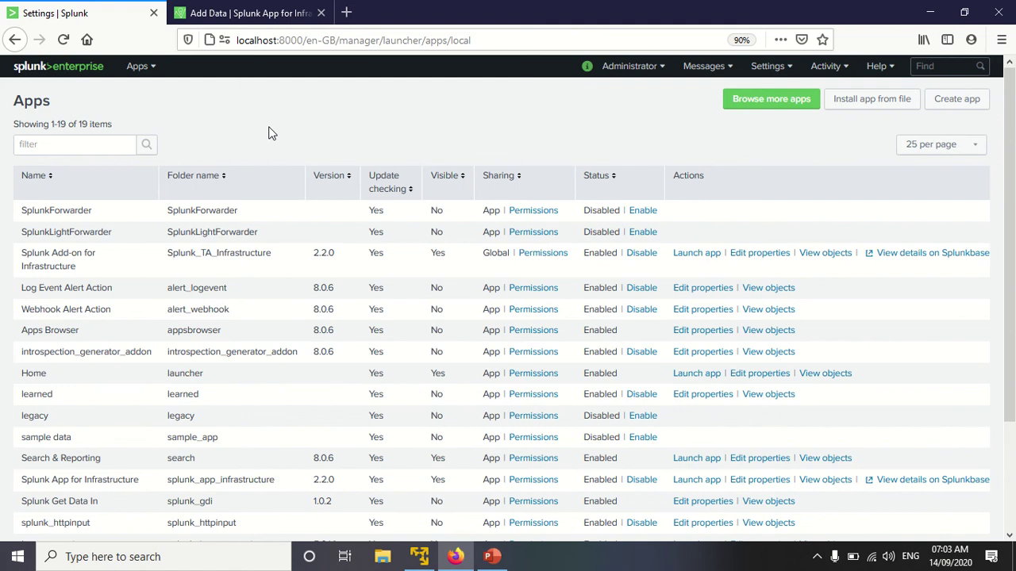
Step: In Browse more apps, search 'splunk add on for infrastructure', then change it to 'splunk app for infrastructure'
click(777, 103)
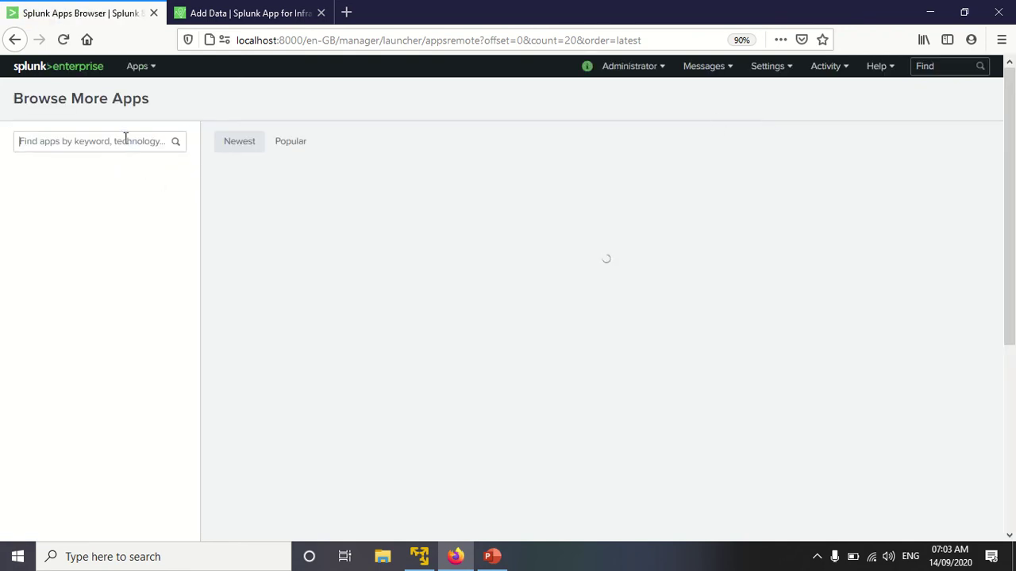
click(125, 140)
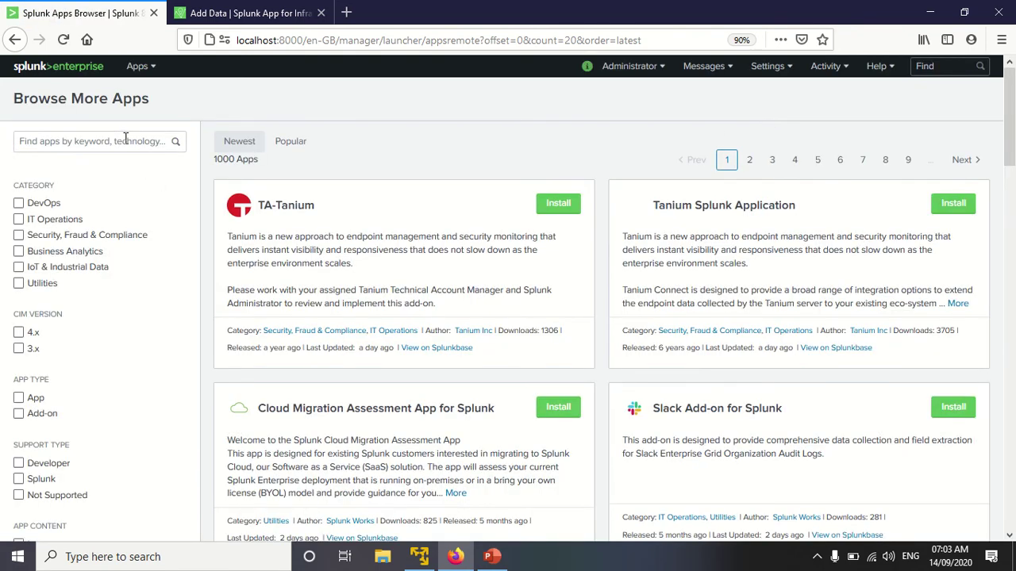
click(125, 140)
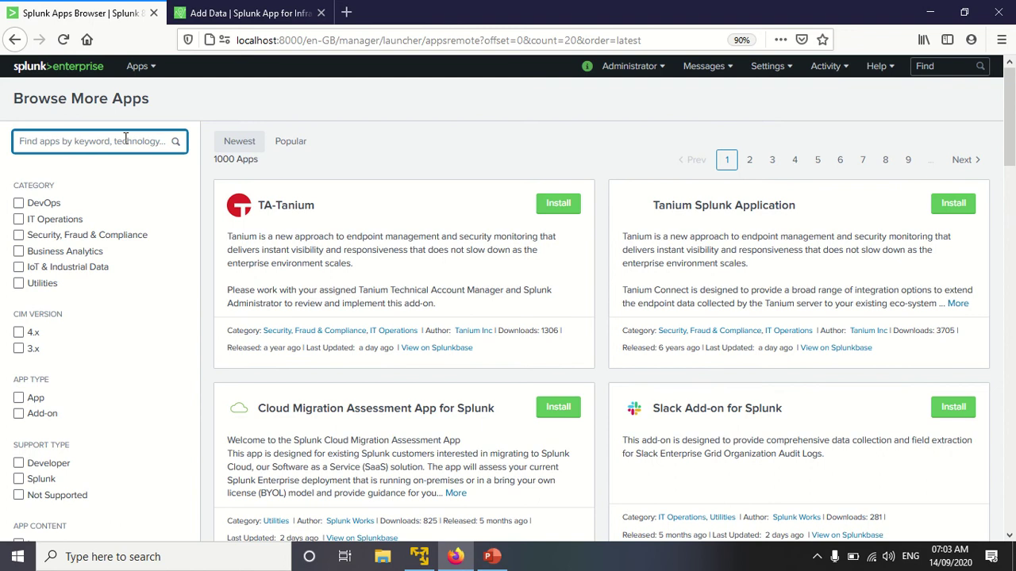
text(splunk a)
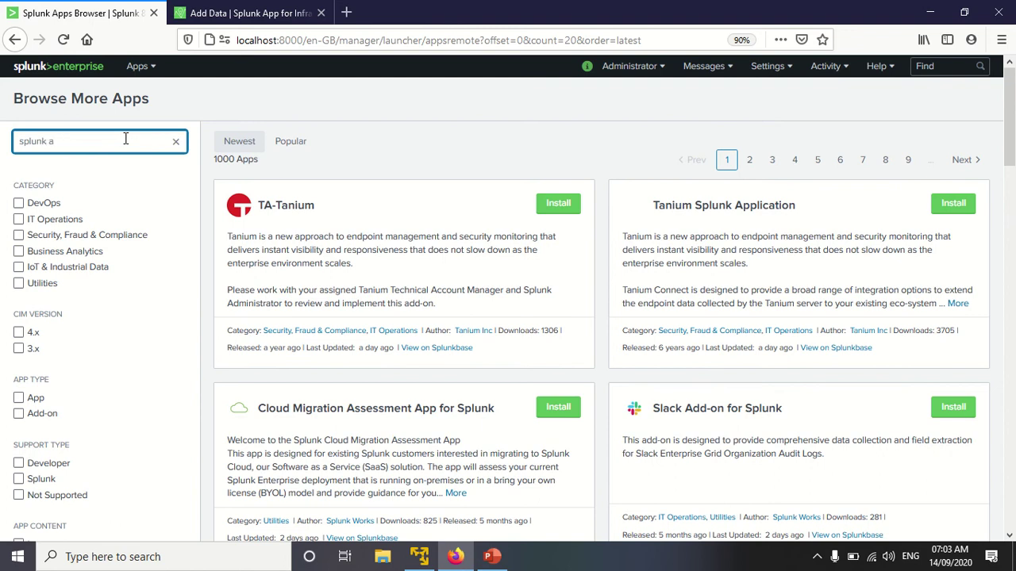
text(dd on for infrastructure)
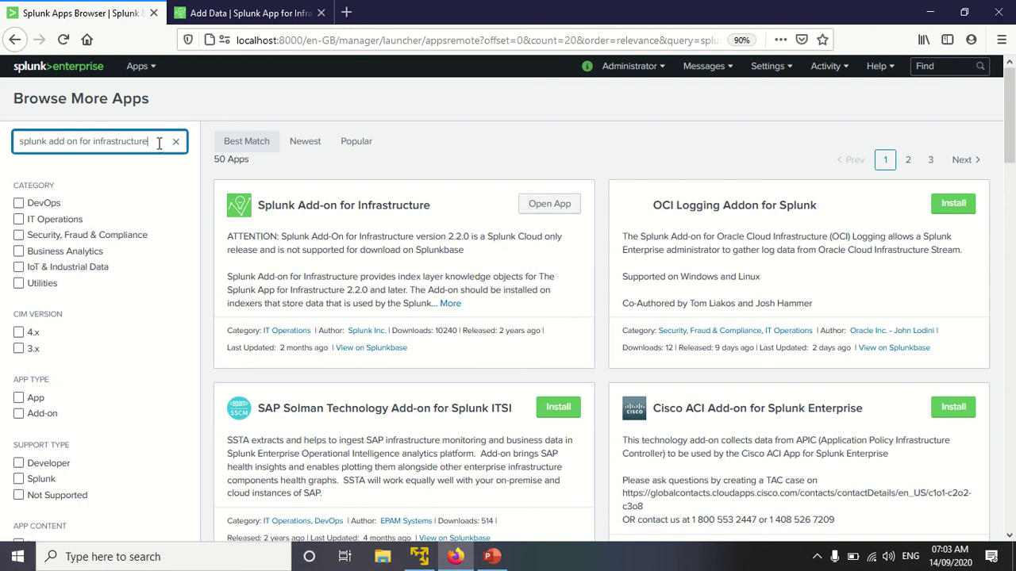
drag(156, 143, 50, 145)
click(58, 146)
text(app)
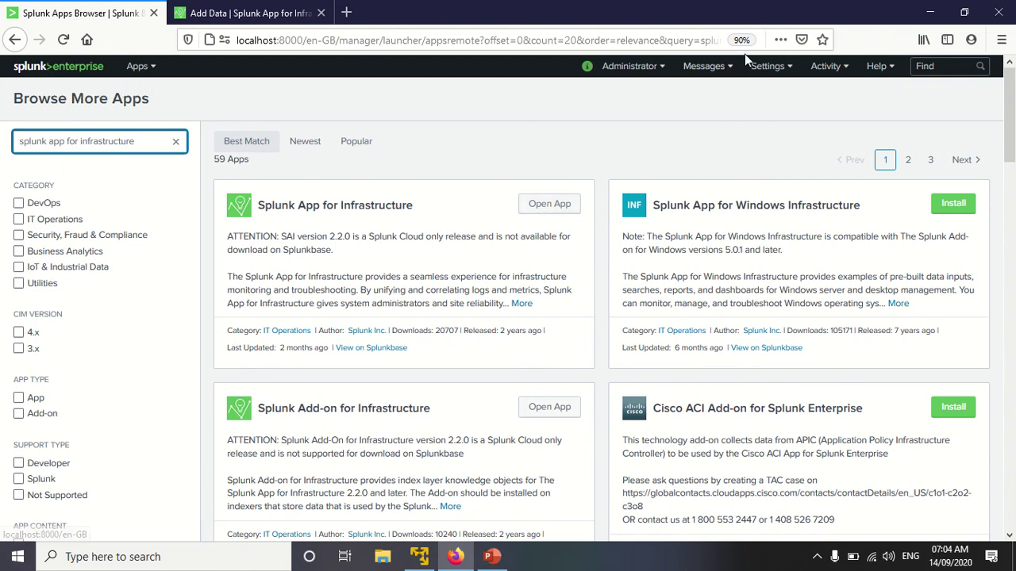
Step: Open and dismiss the Settings menu, then go back through browser history to the Apps page
click(762, 68)
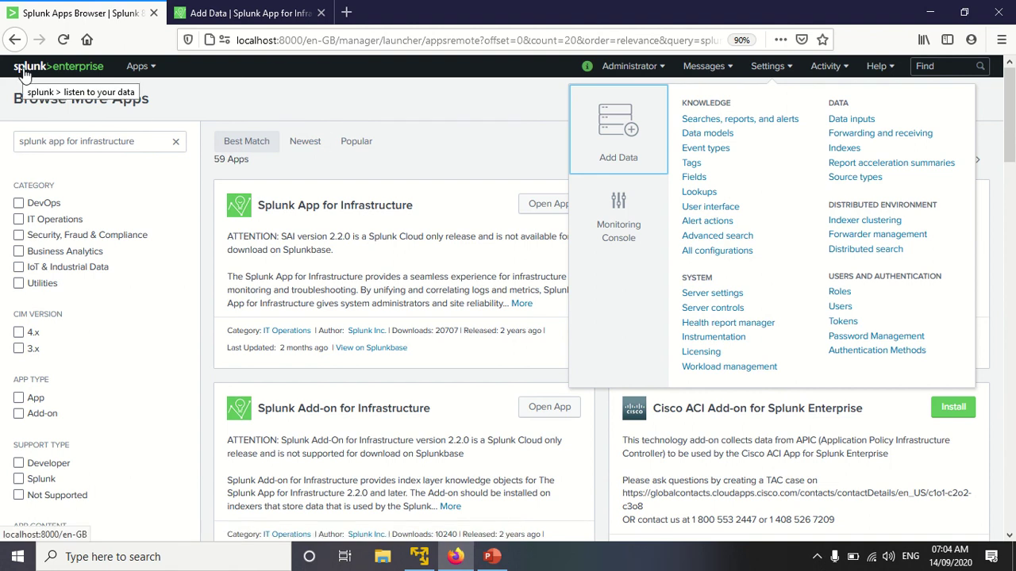
click(274, 96)
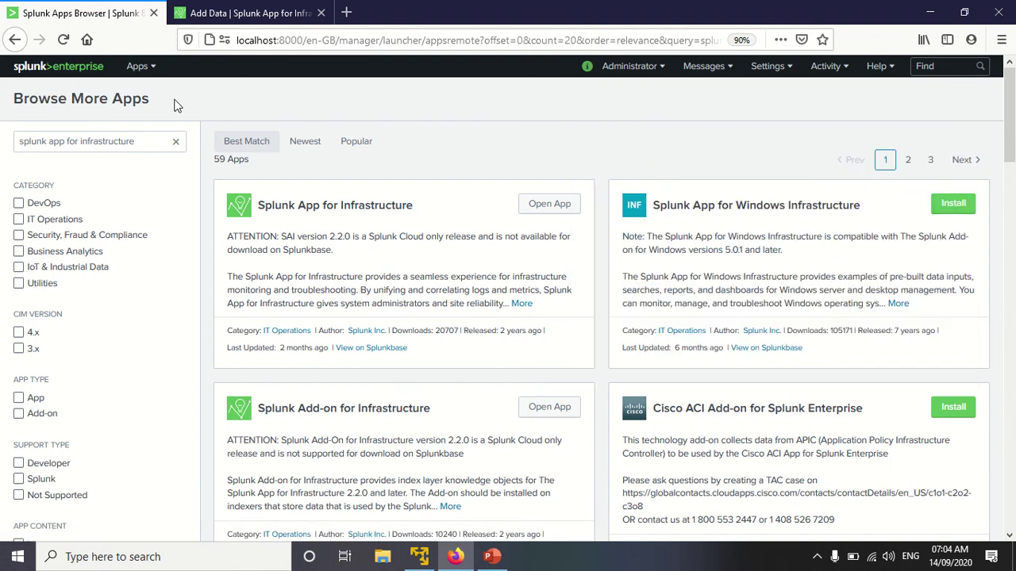
click(14, 41)
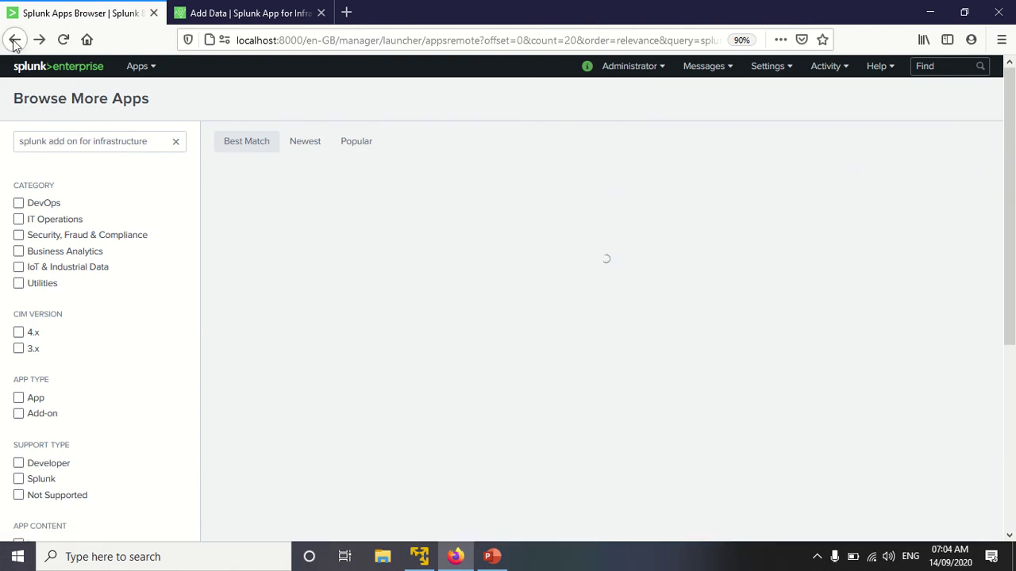
click(13, 41)
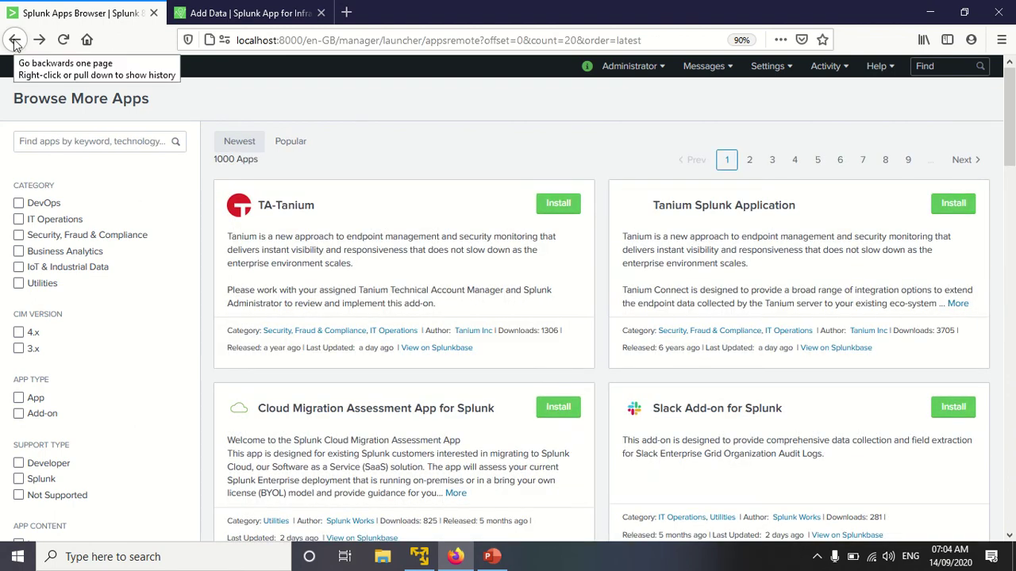
click(14, 40)
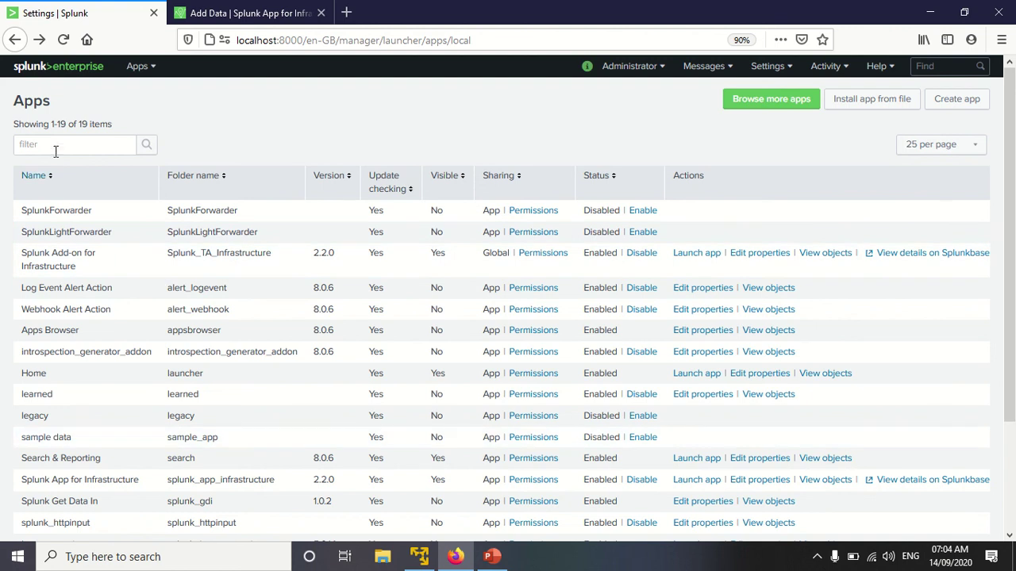
Step: Filter the installed apps list by 'splunk add on'
click(54, 144)
text(splunk)
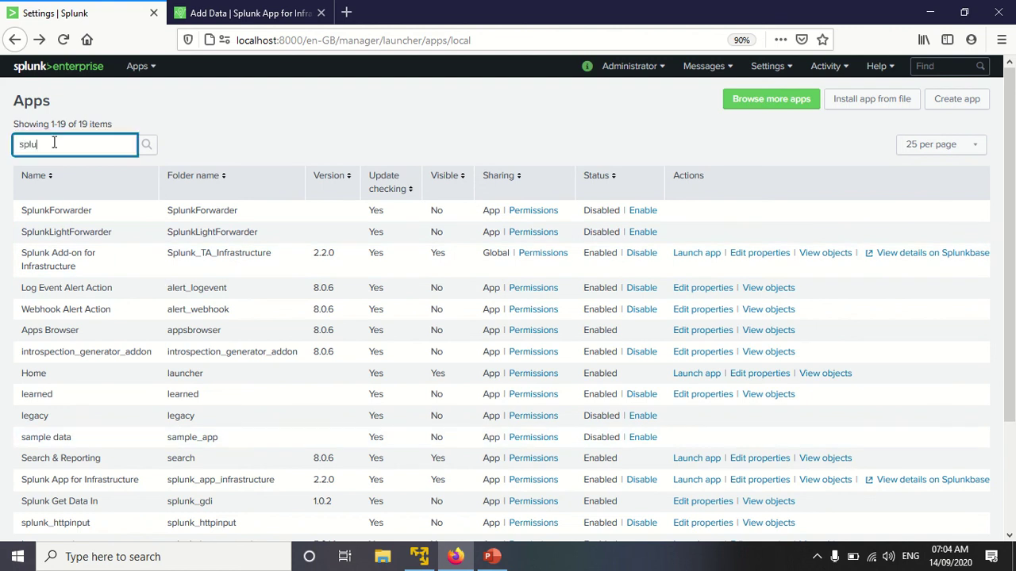
text( add on)
key(Return)
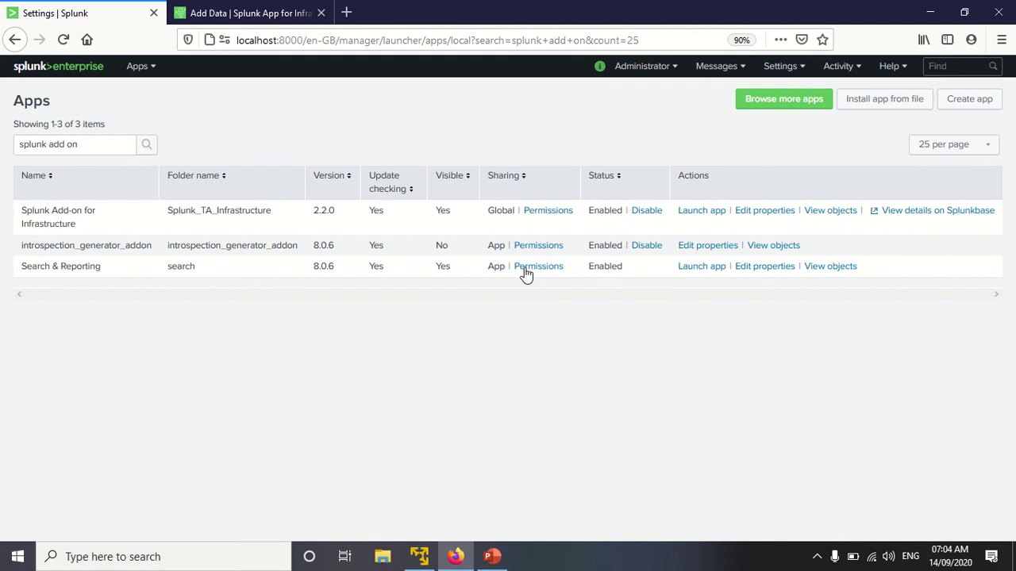
Step: Open Edit properties for Splunk Add-on for Infrastructure and cancel without changes
double_click(440, 210)
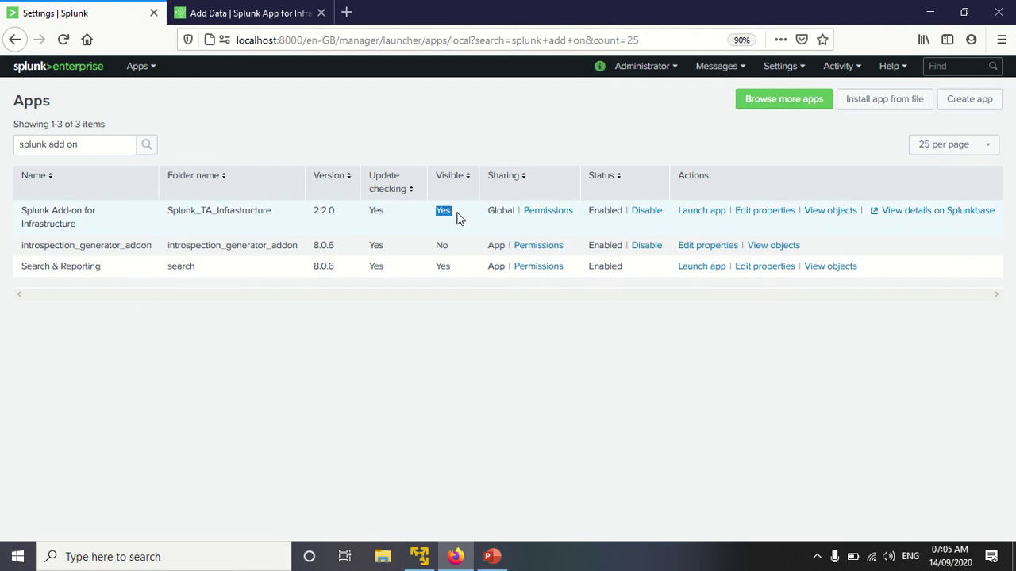
click(774, 211)
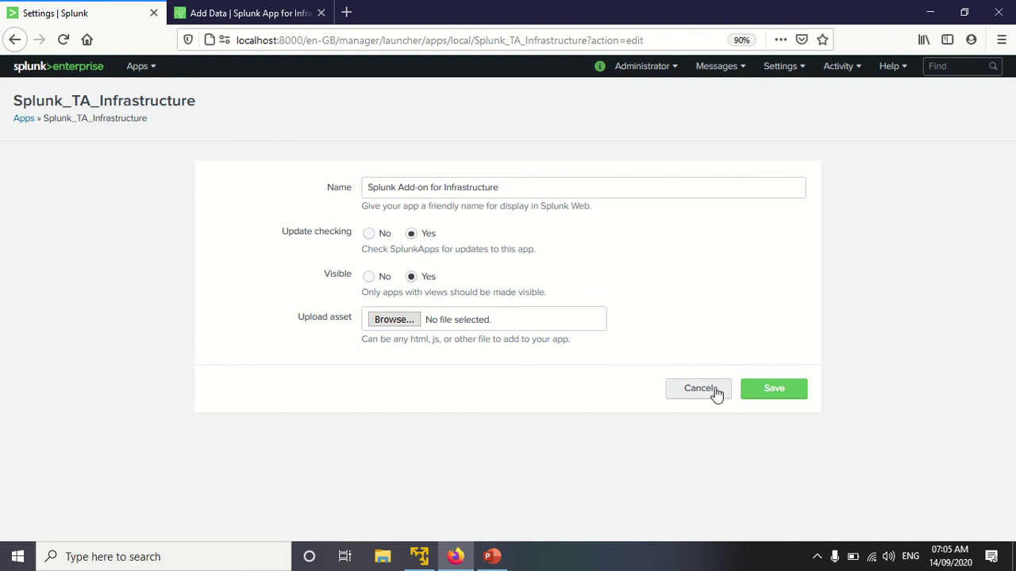
click(716, 391)
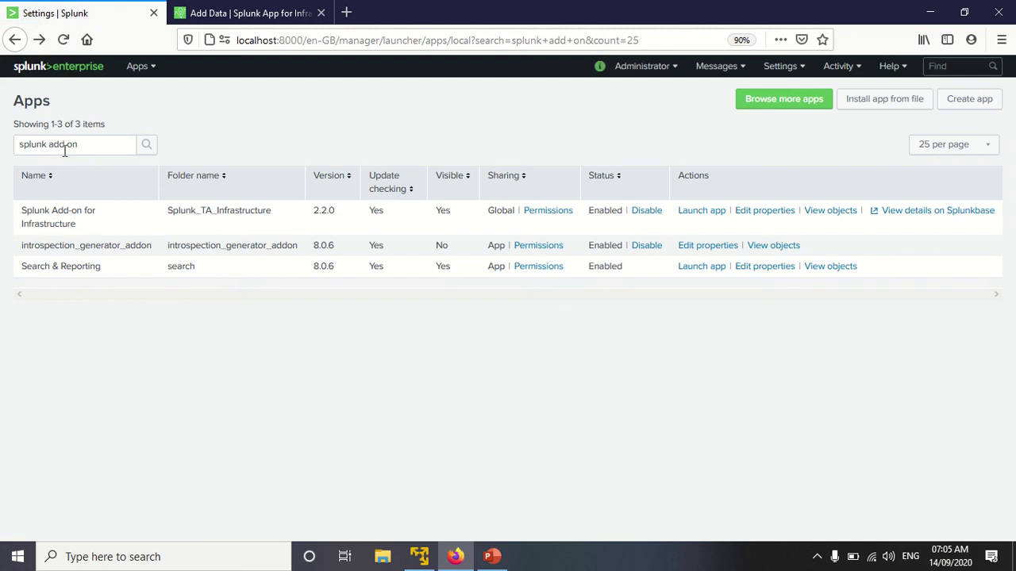
Step: Filter the installed apps by 'splunk app for infrastructure'
click(90, 145)
key(BackSpace)
key(BackSpace)
key(BackSpace)
key(BackSpace)
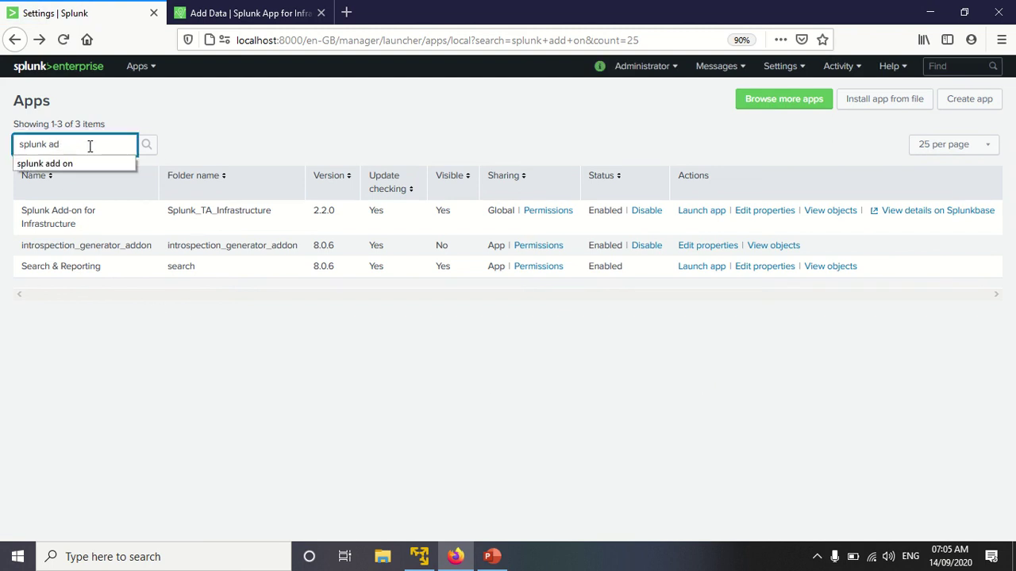
text(pp)
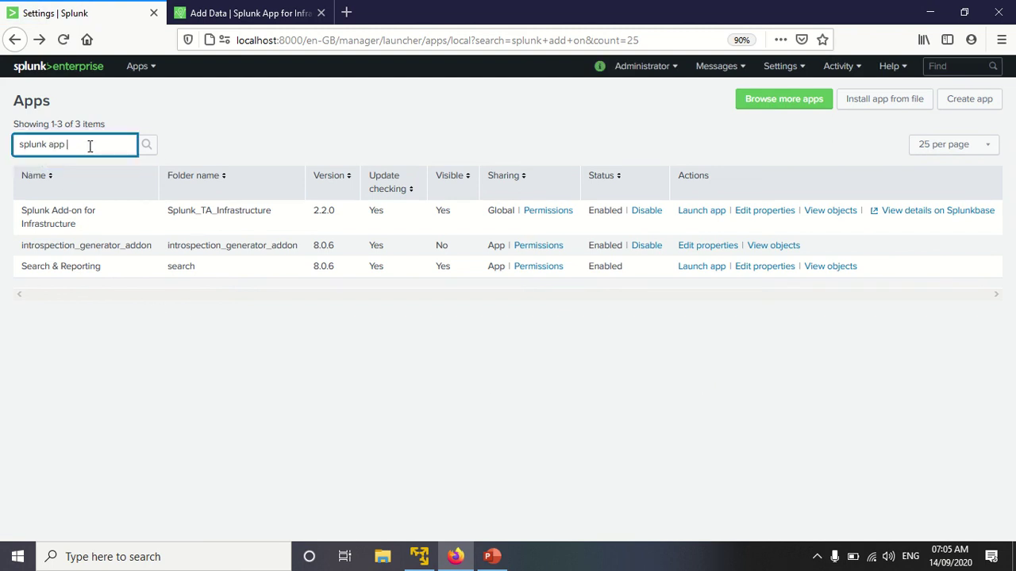
text( for)
key(Return)
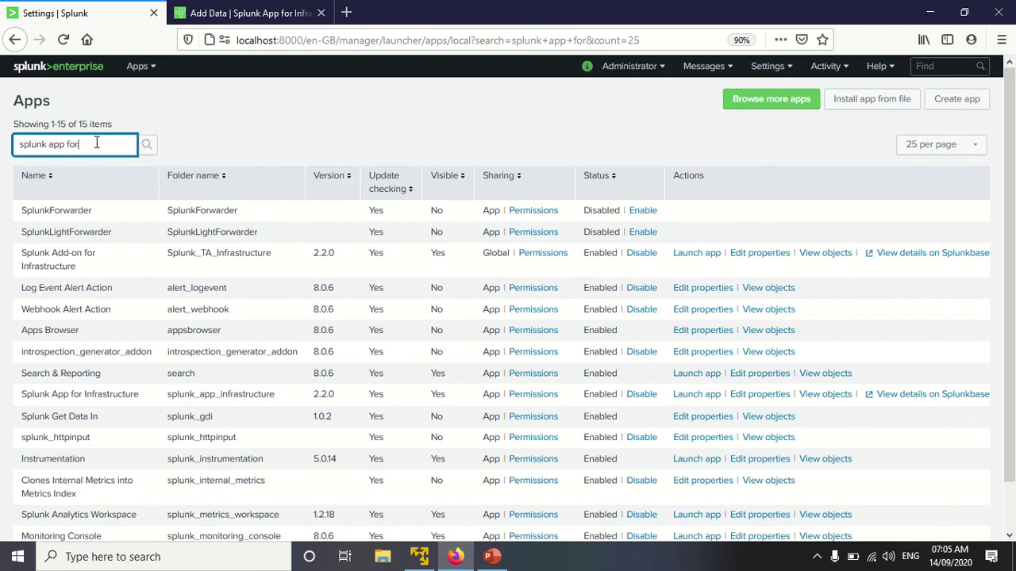
text(infrastructure)
key(Return)
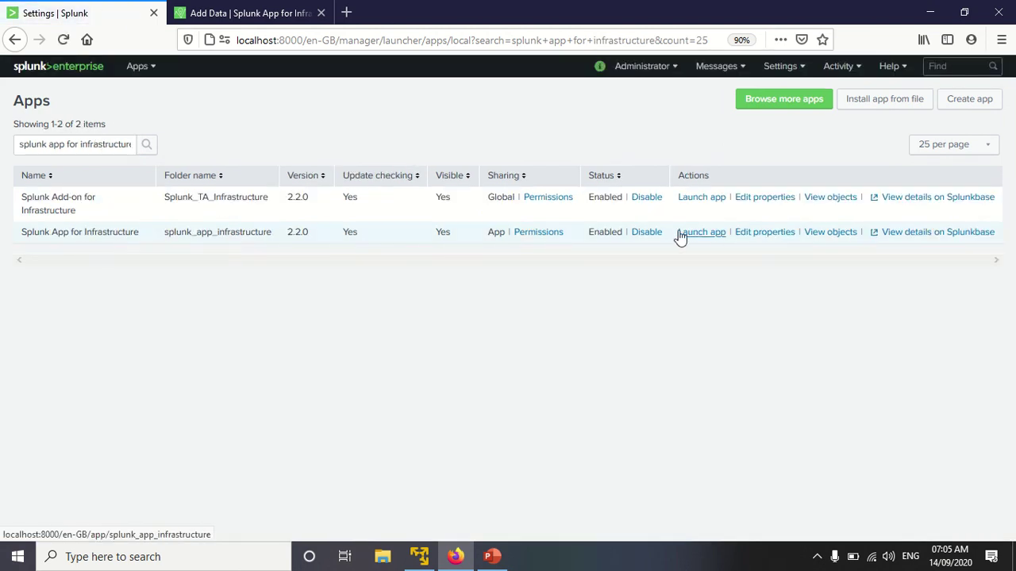
Step: Open Splunk App for Infrastructure's properties, then go to Settings > Data inputs
click(759, 238)
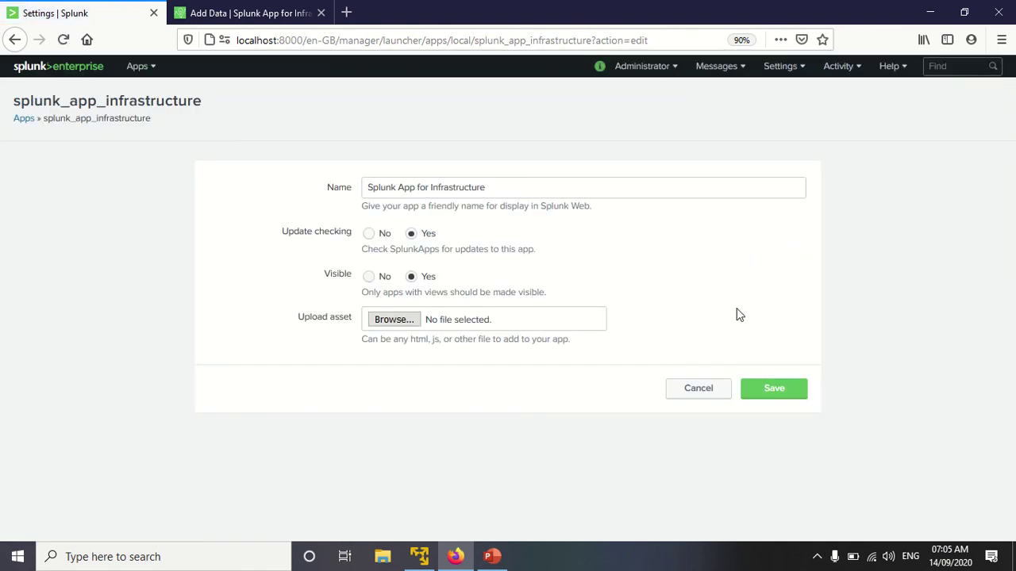
click(779, 69)
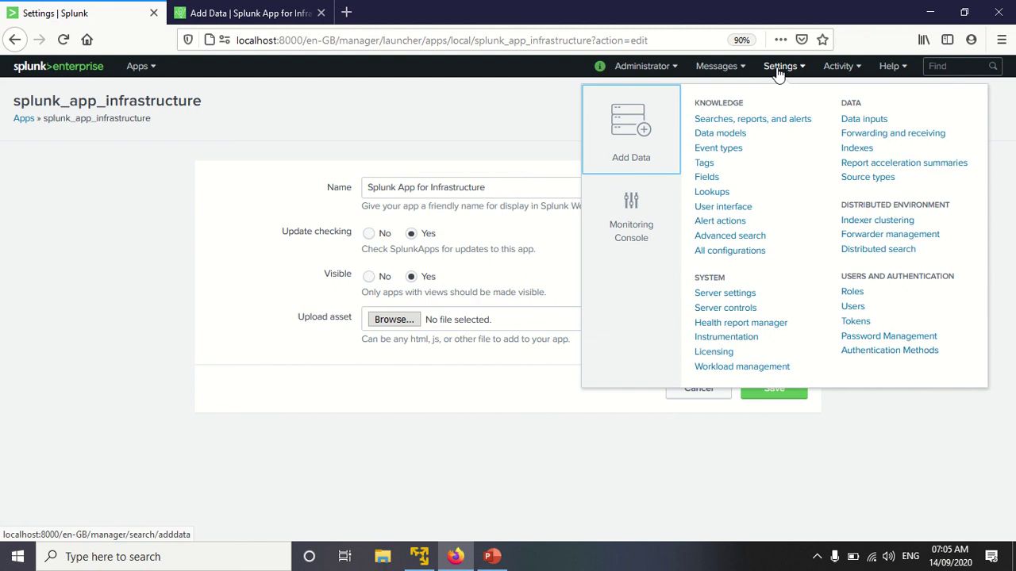
click(863, 123)
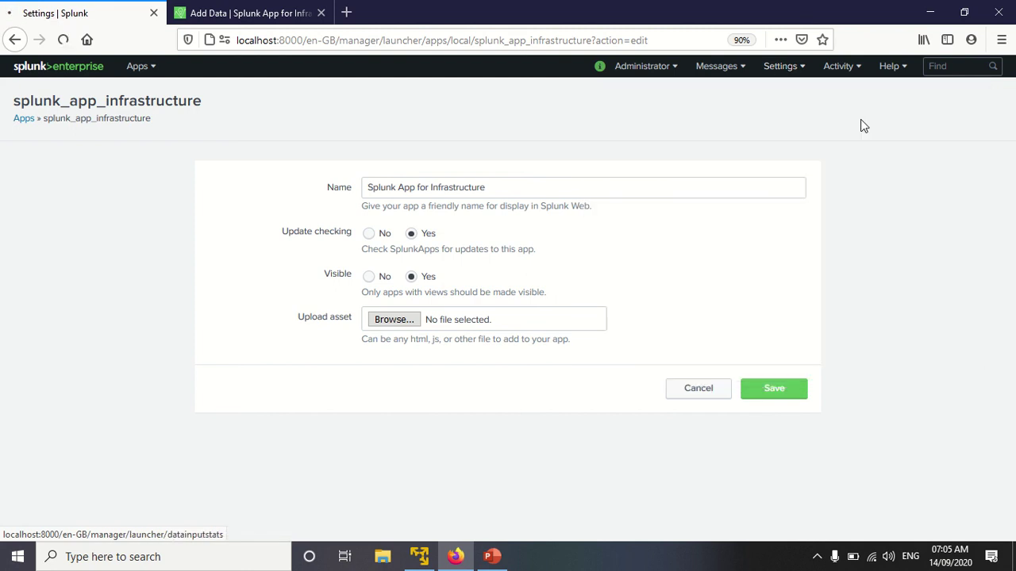
Step: Browse the Data inputs Local inputs list, including the 9 modular inputs and 6 Scripts
click(796, 69)
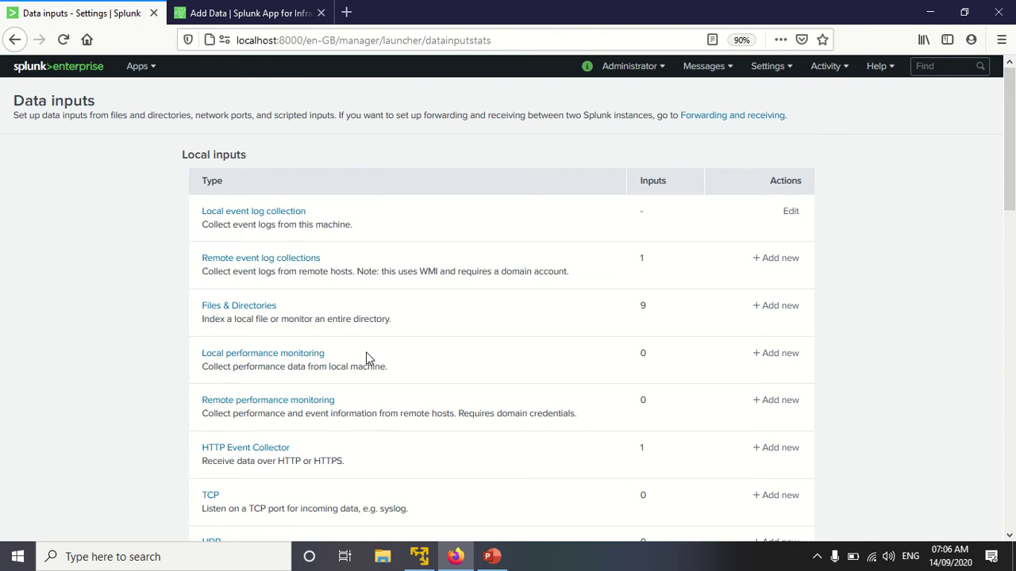
scroll(367, 353, down, 5)
scroll(382, 340, down, 5)
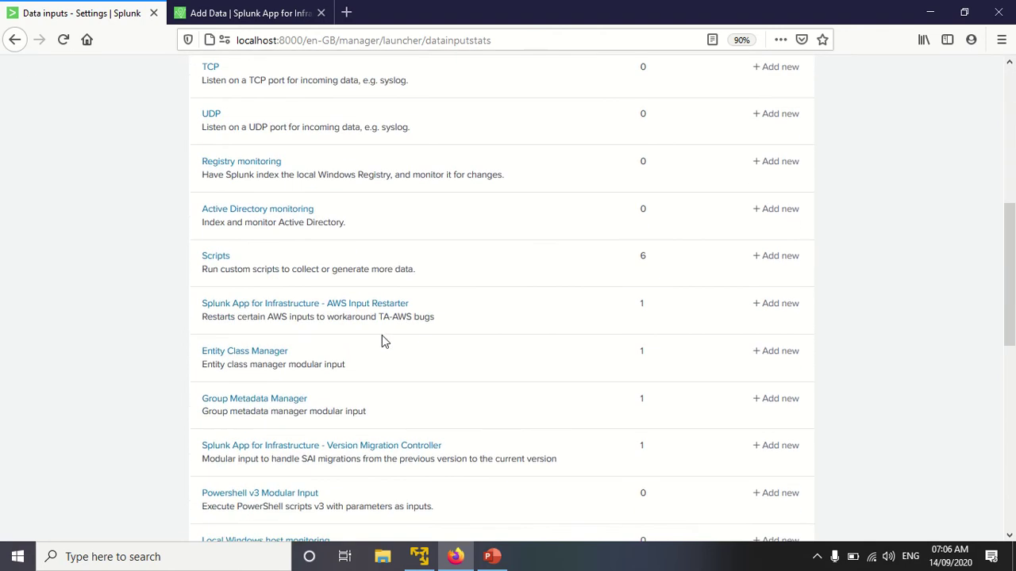
scroll(383, 340, up, 8)
scroll(382, 340, down, 8)
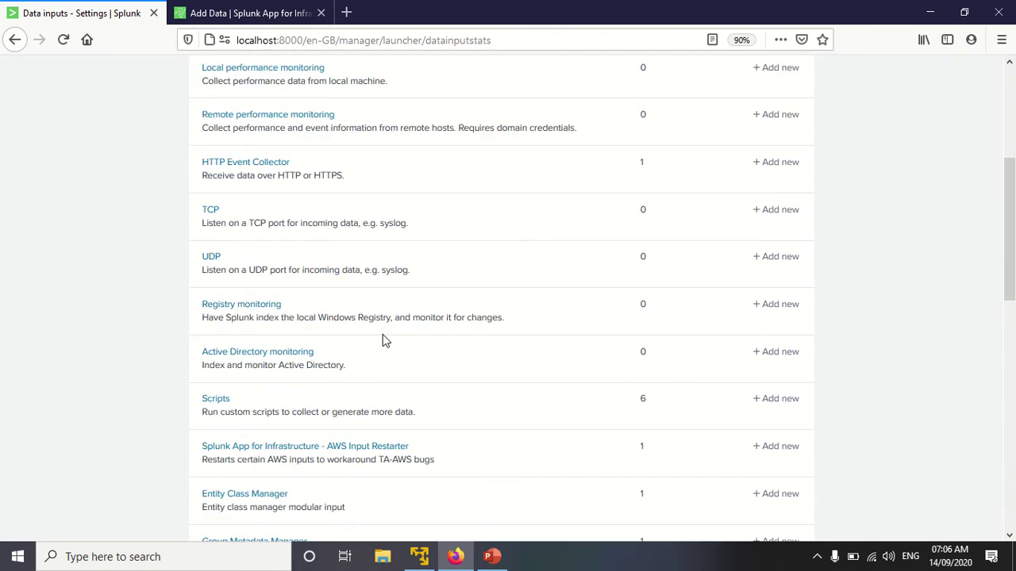
scroll(382, 340, down, 5)
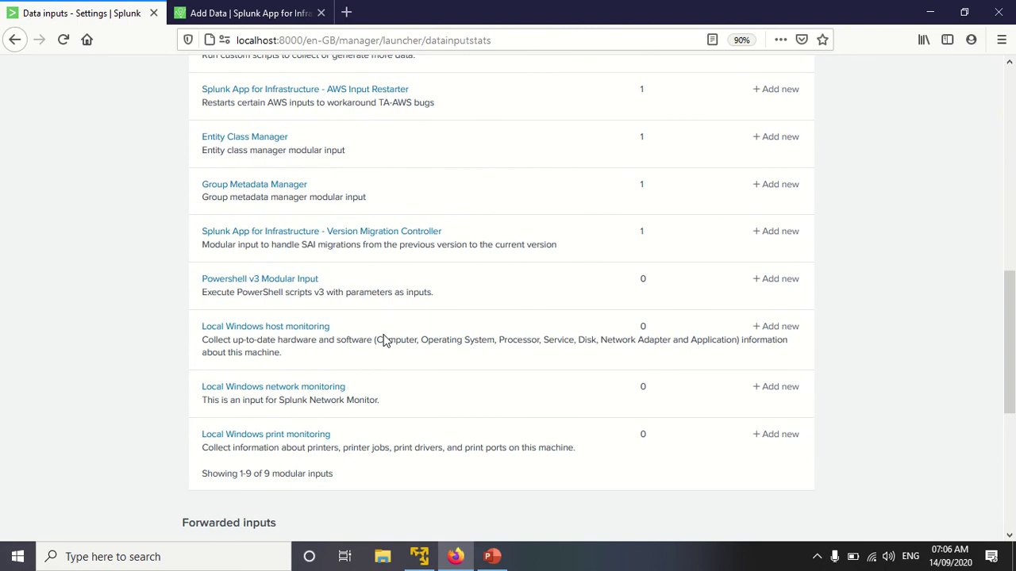
scroll(382, 340, up, 5)
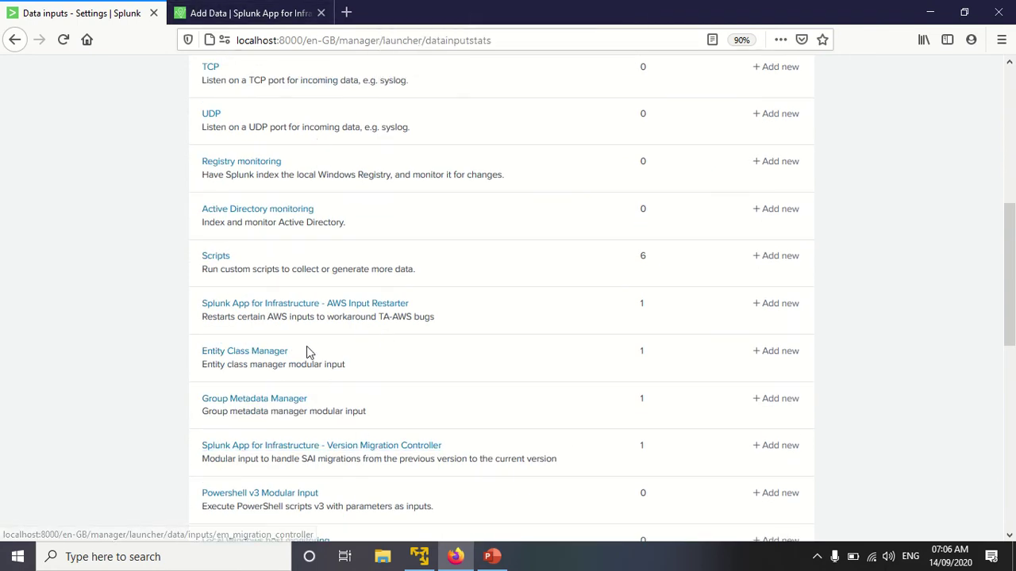
scroll(308, 346, up, 7)
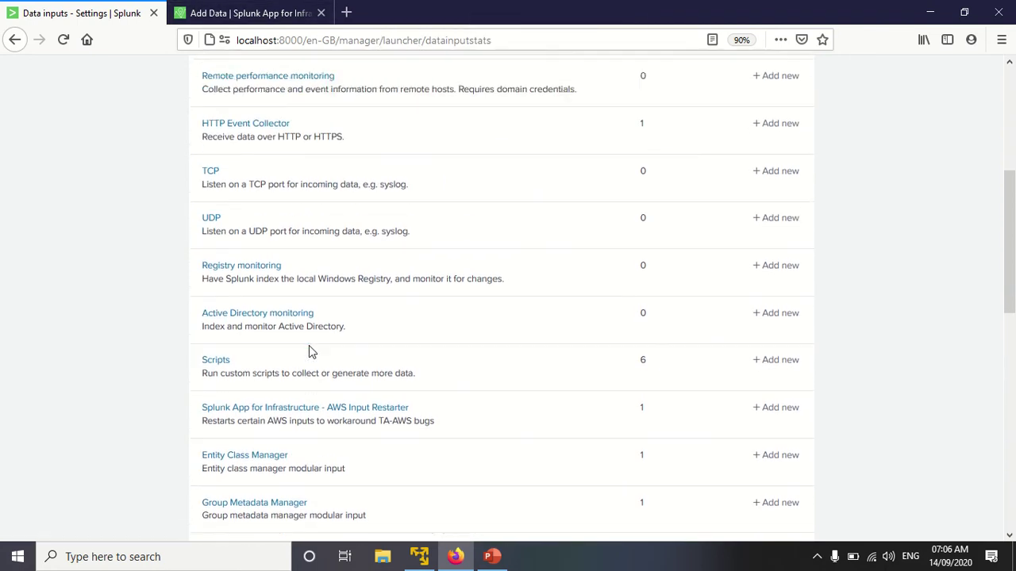
Step: From HTTP Event Collector, open Settings > Indexes in a new tab and start a New Index
click(249, 307)
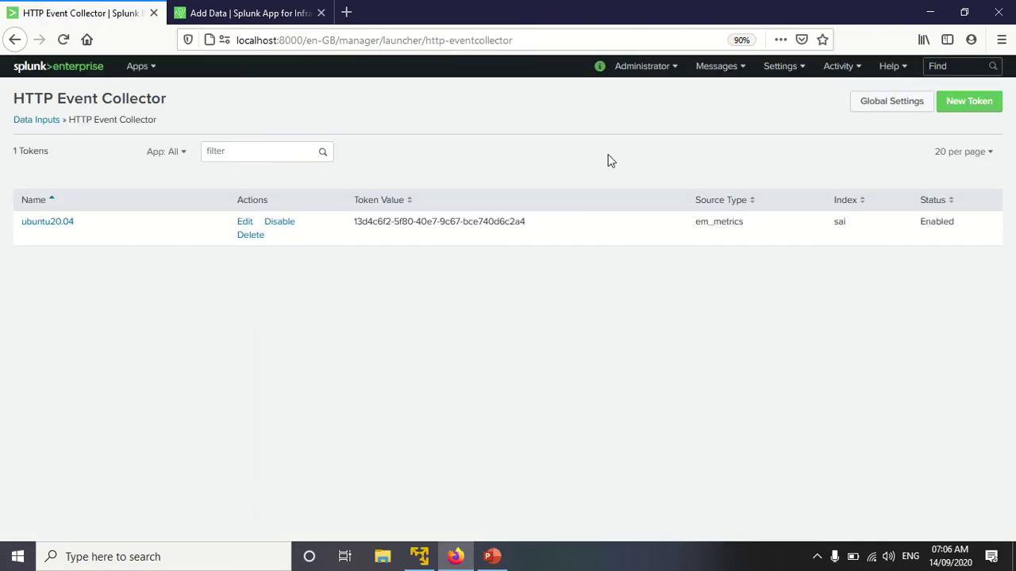
click(782, 70)
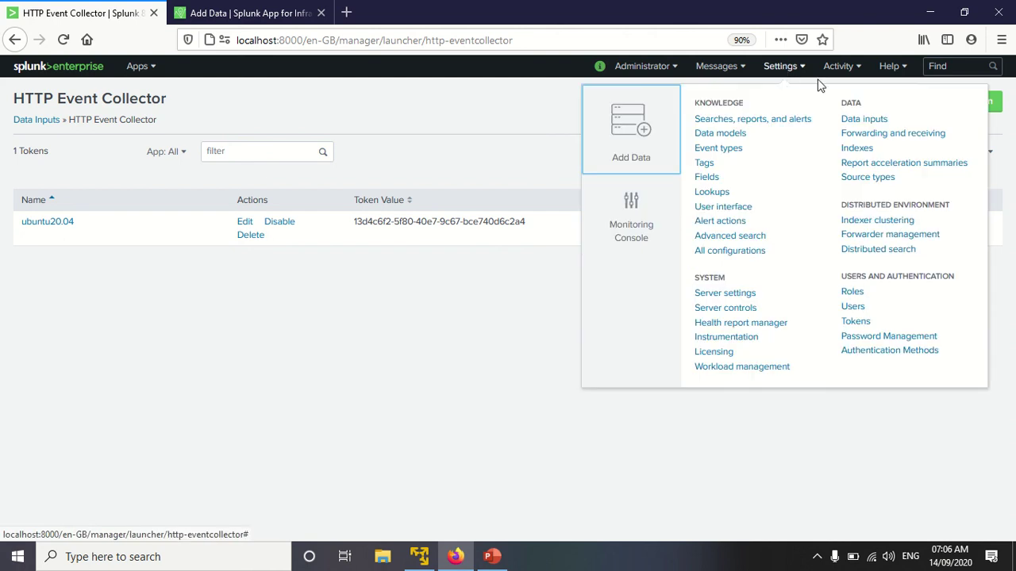
right_click(856, 149)
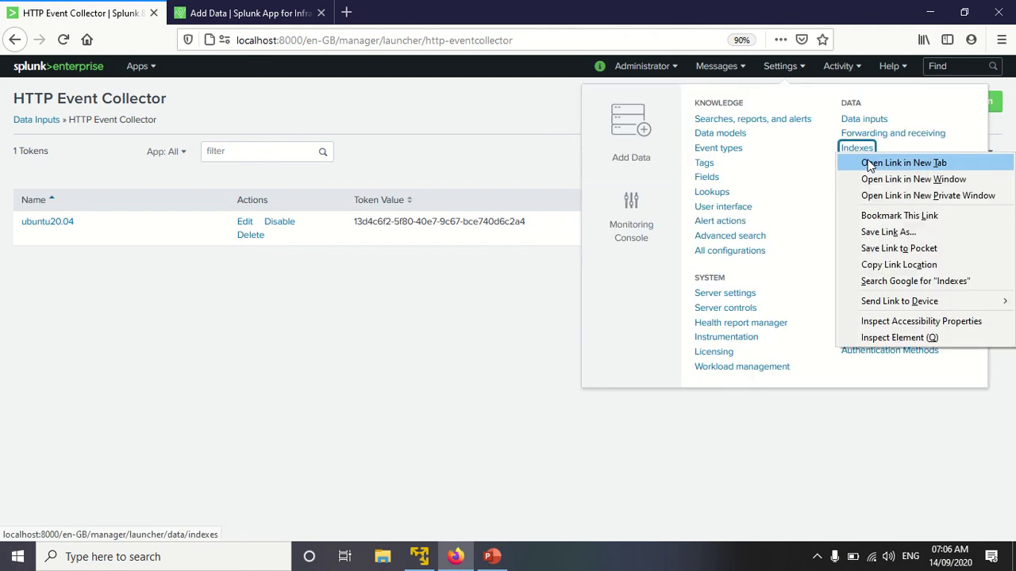
click(868, 162)
click(297, 8)
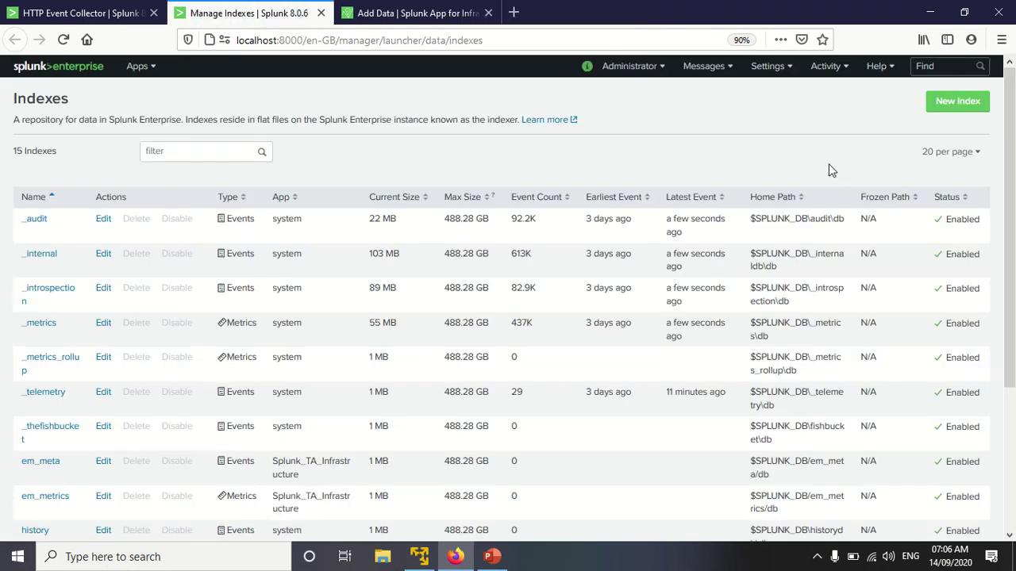
click(956, 100)
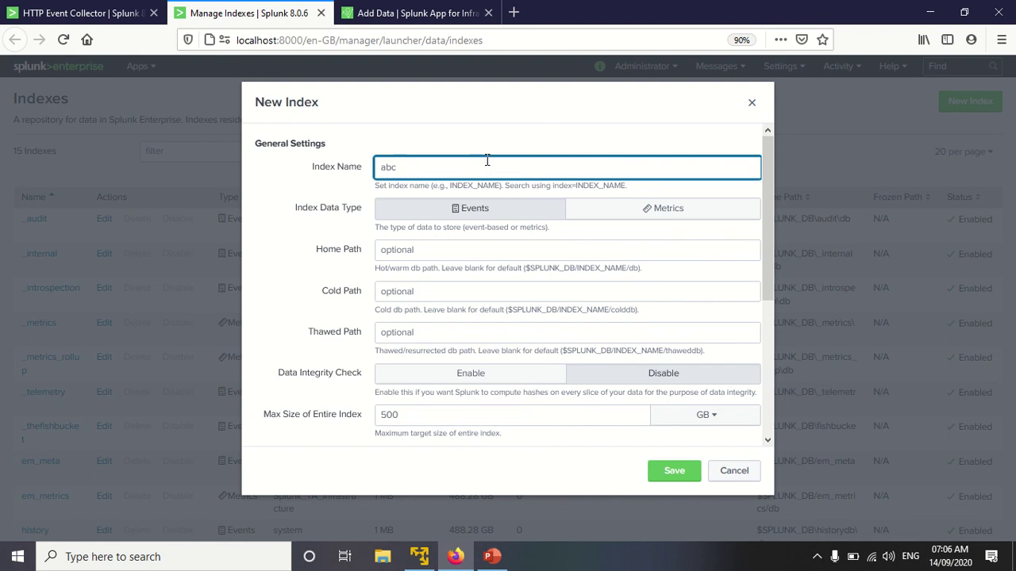
Step: Save index abc with Metrics data type and return to the HTTP Event Collector tab
click(650, 217)
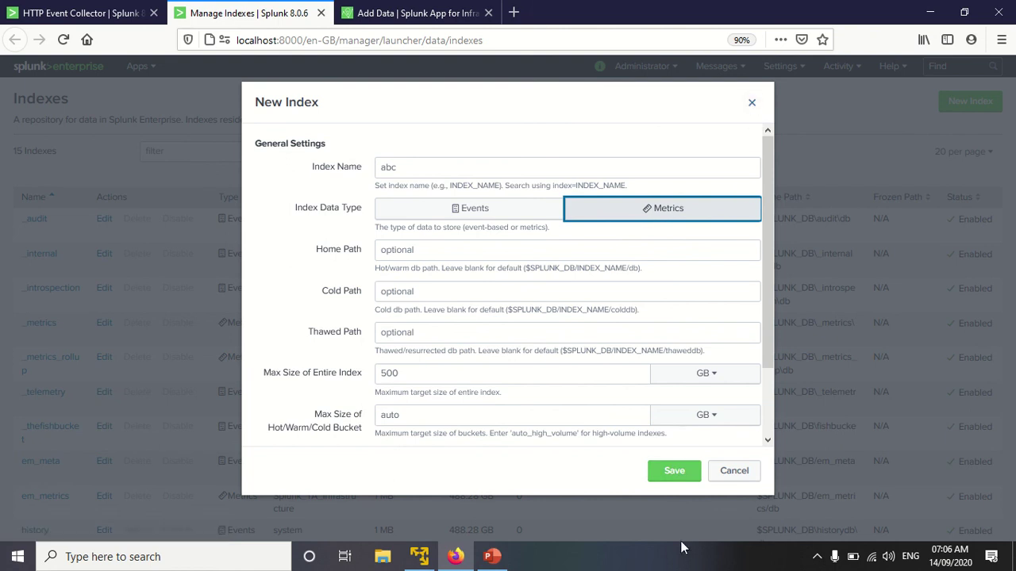
click(671, 477)
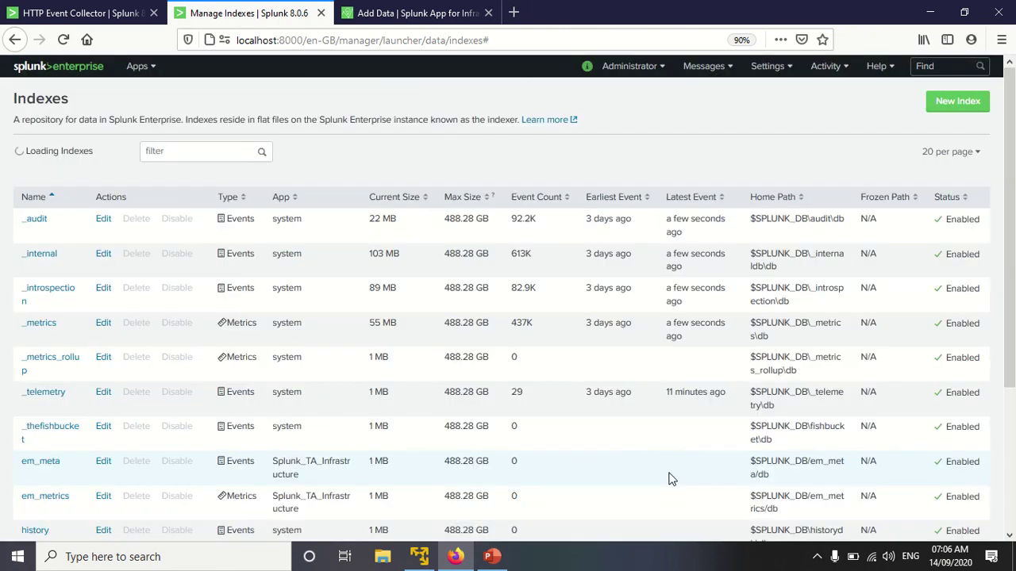
click(76, 13)
click(293, 421)
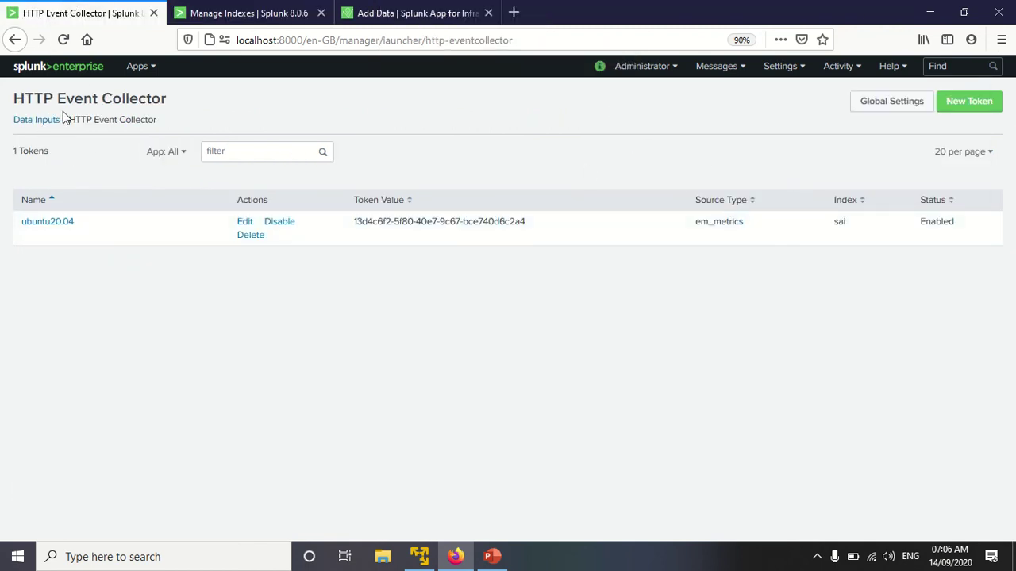
click(874, 103)
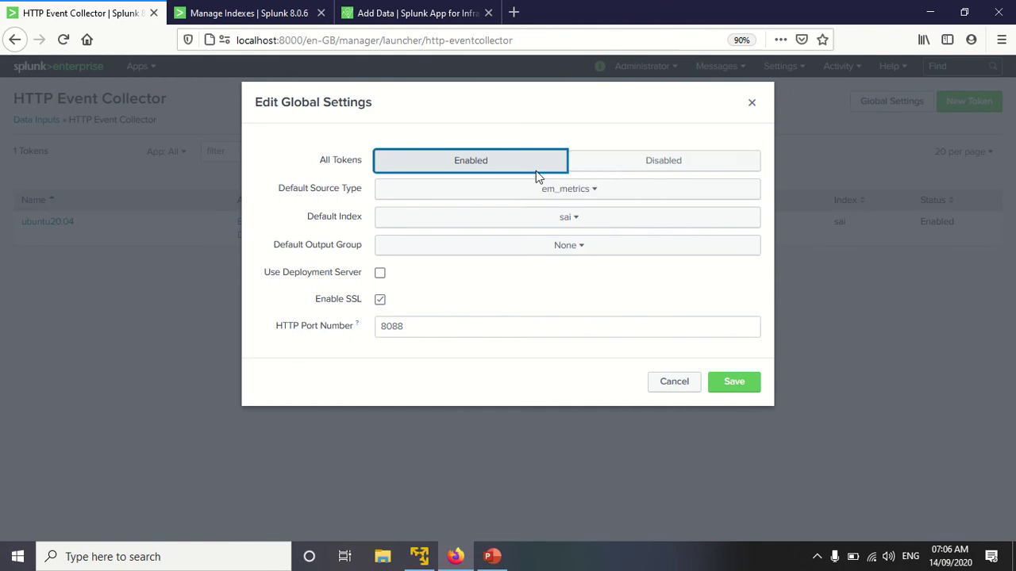
click(560, 191)
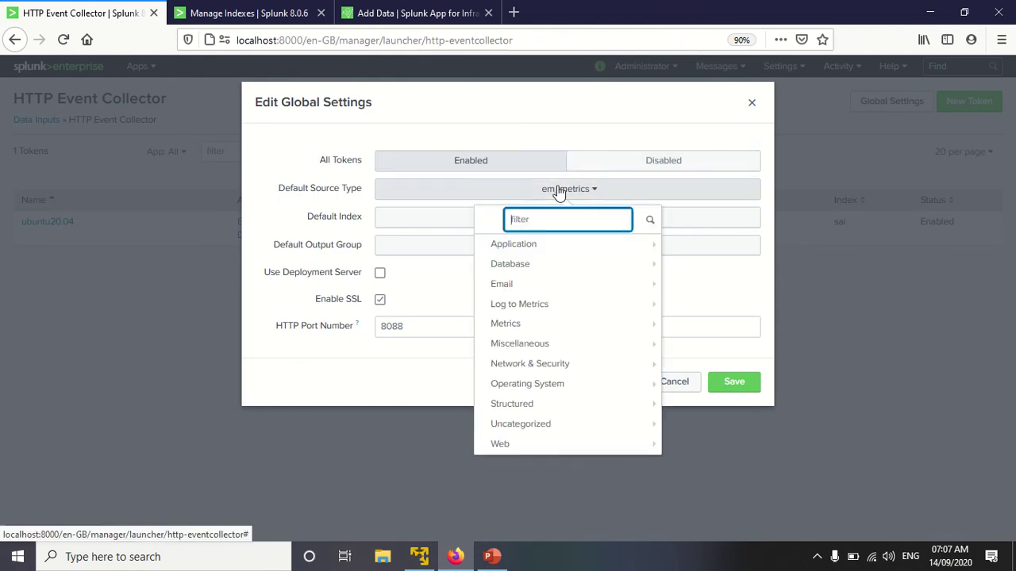
click(559, 192)
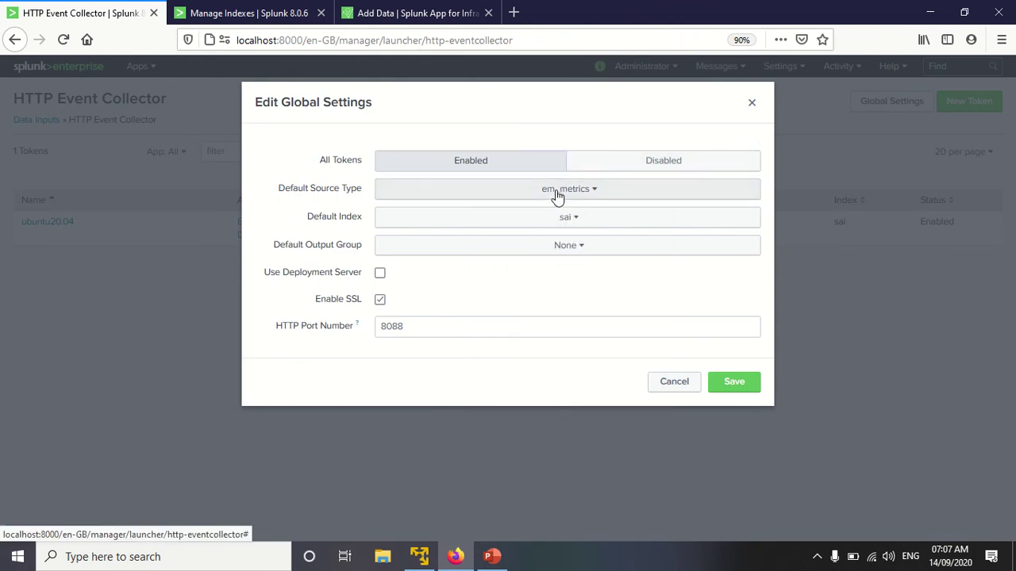
click(514, 218)
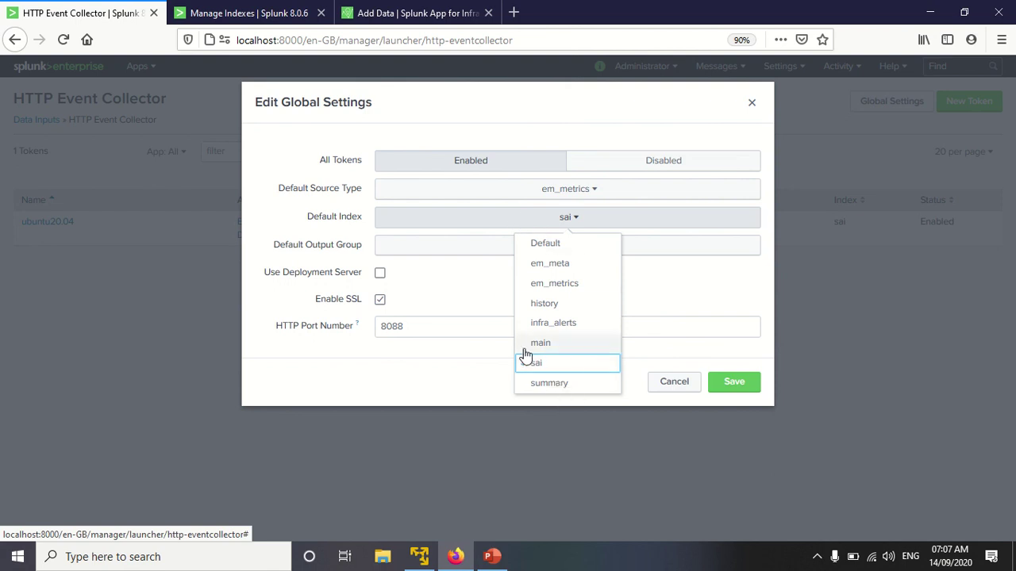
click(468, 374)
click(551, 220)
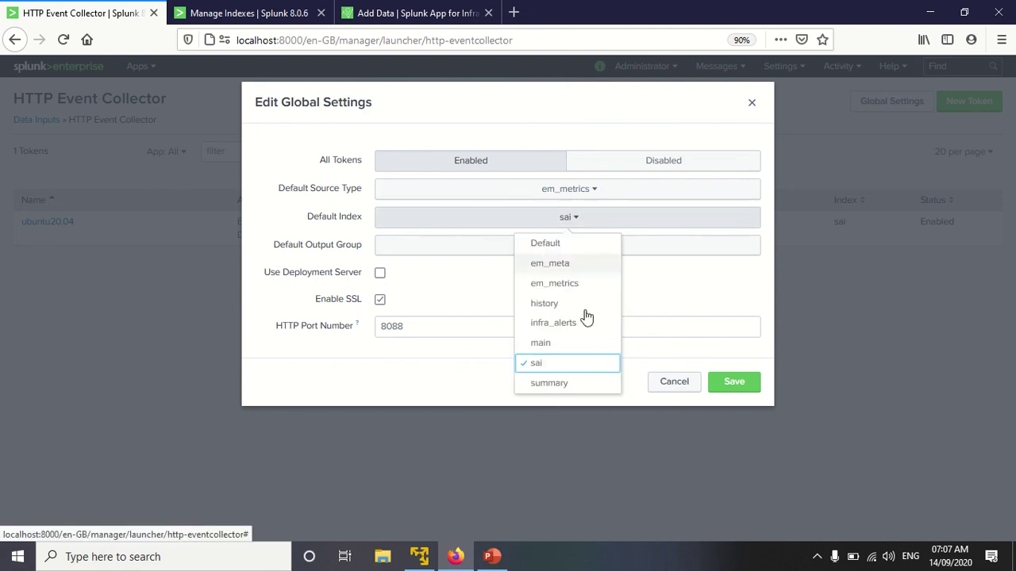
click(463, 381)
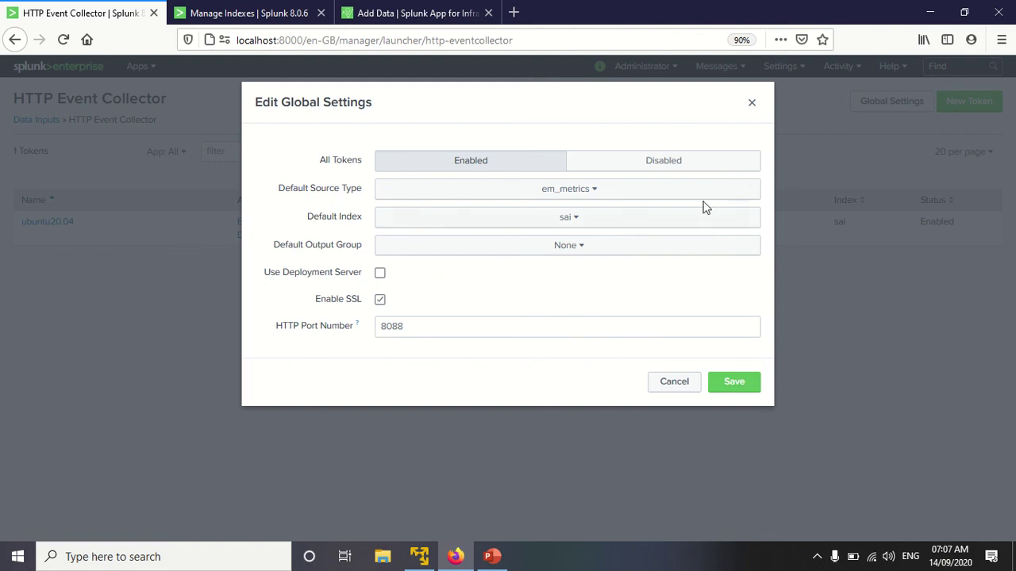
click(751, 103)
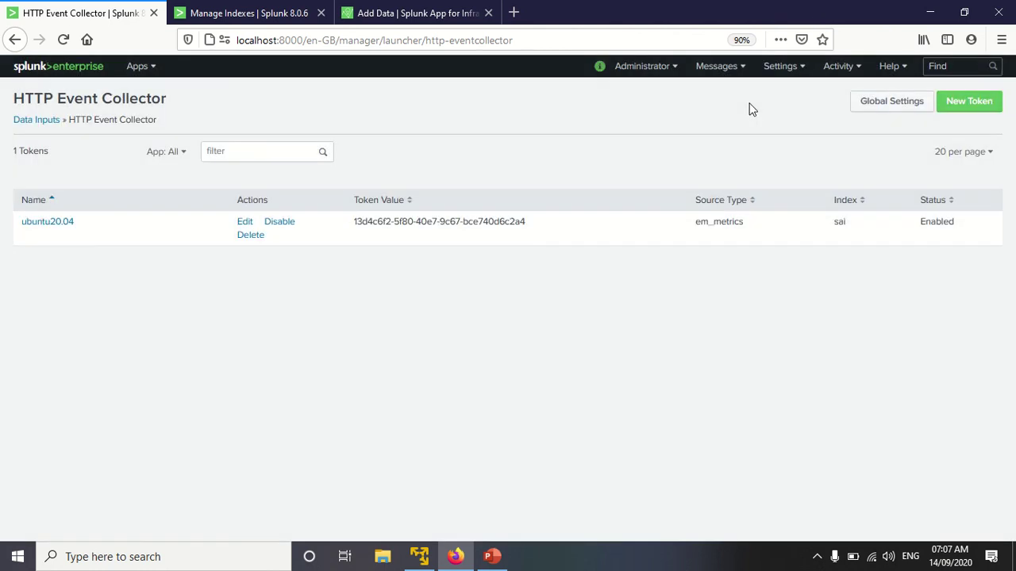
Step: Start a new HEC token, fill in its name and advance to input settings
click(971, 103)
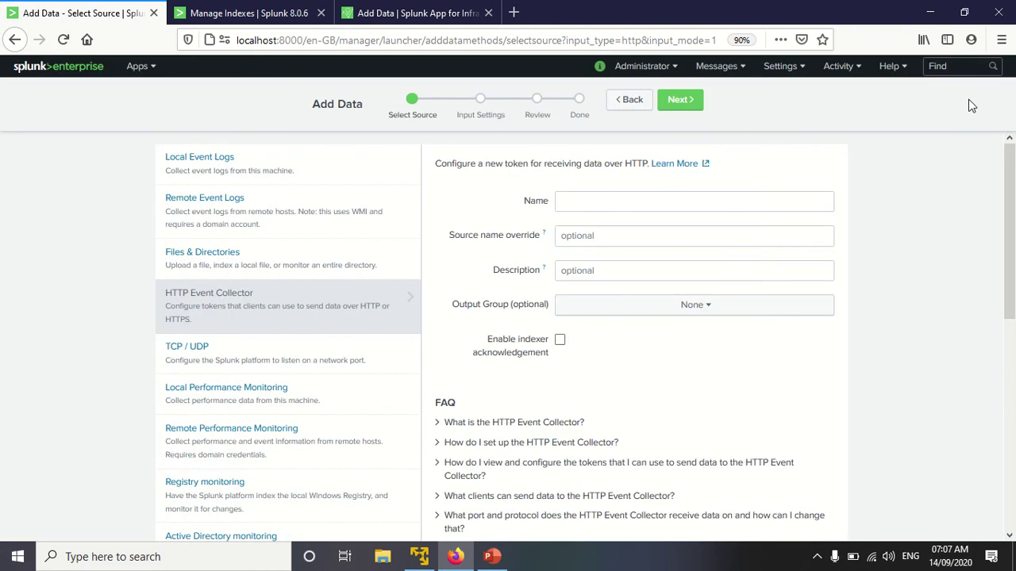
click(586, 202)
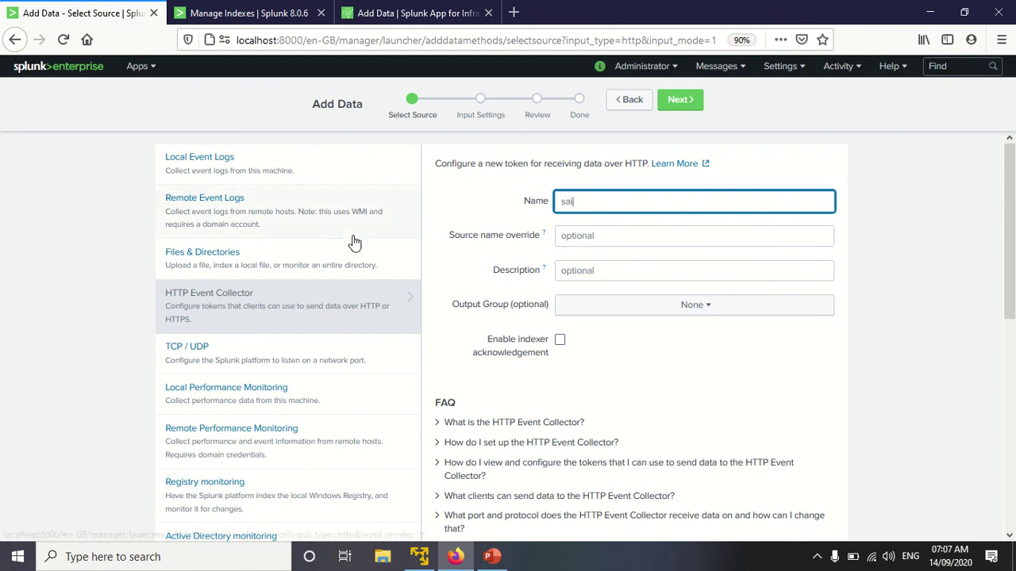
click(584, 237)
click(584, 266)
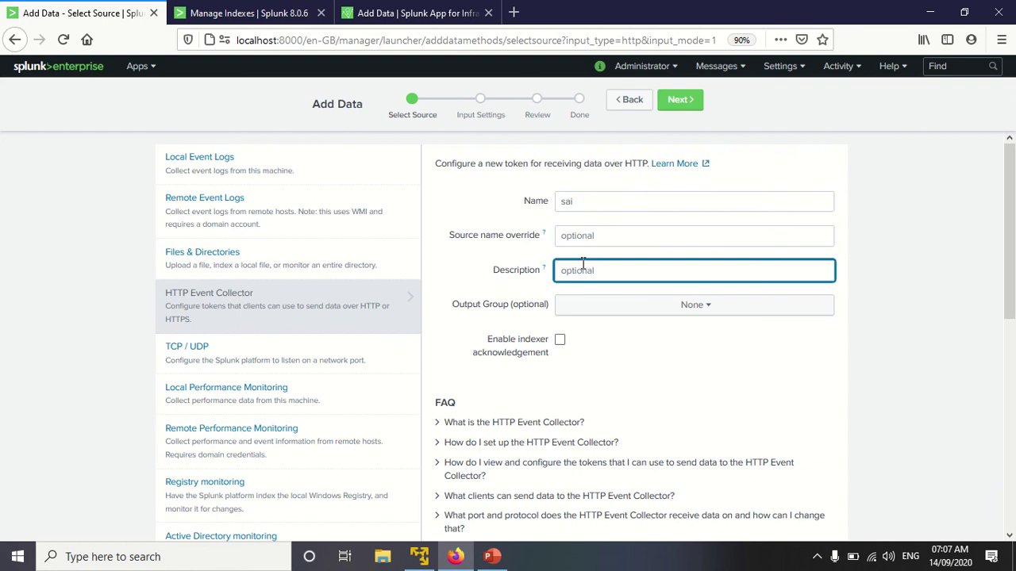
click(676, 101)
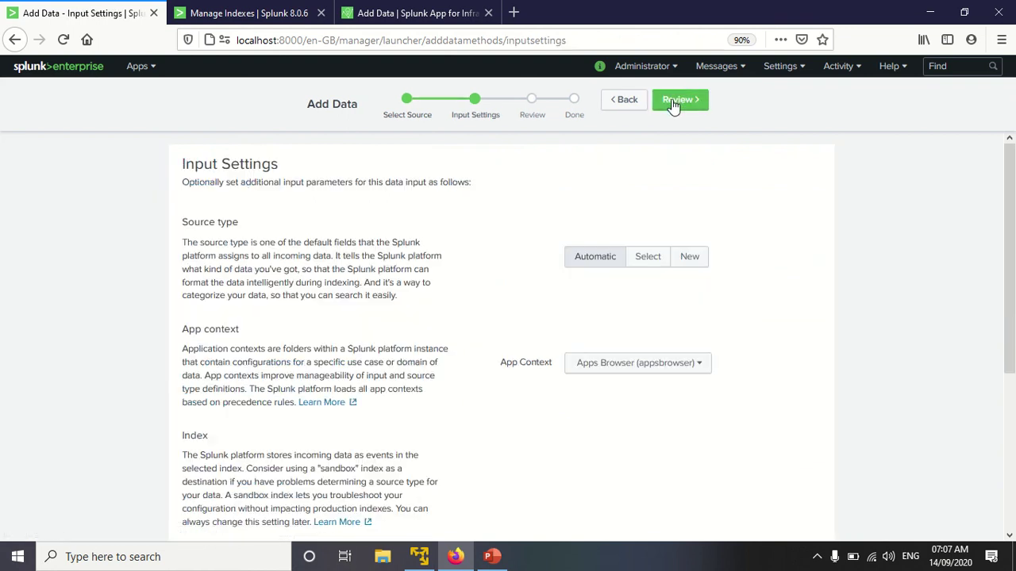
Step: Set the token's source type to em_metrics and allow the abc index
click(649, 259)
click(619, 291)
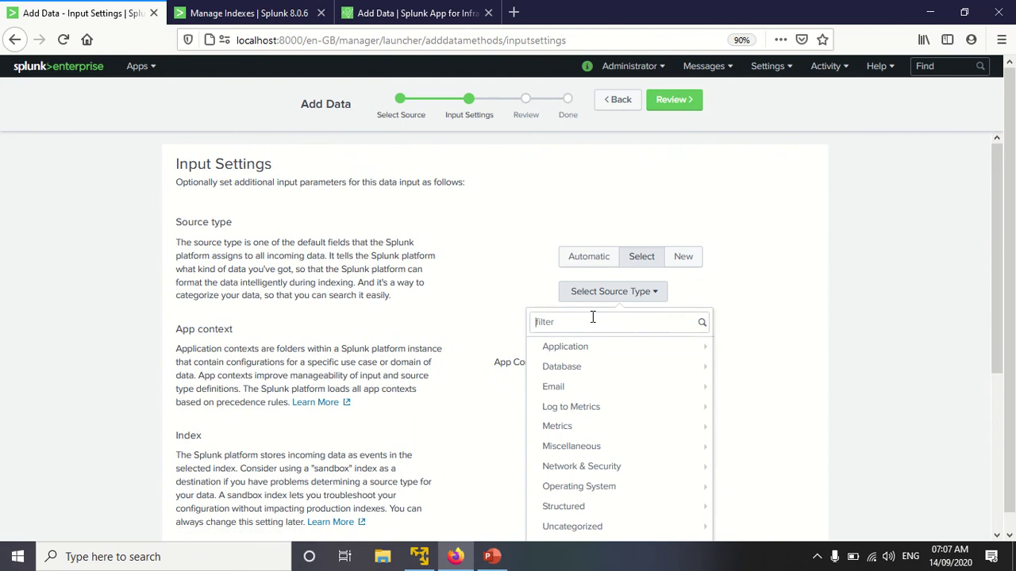
text(em)
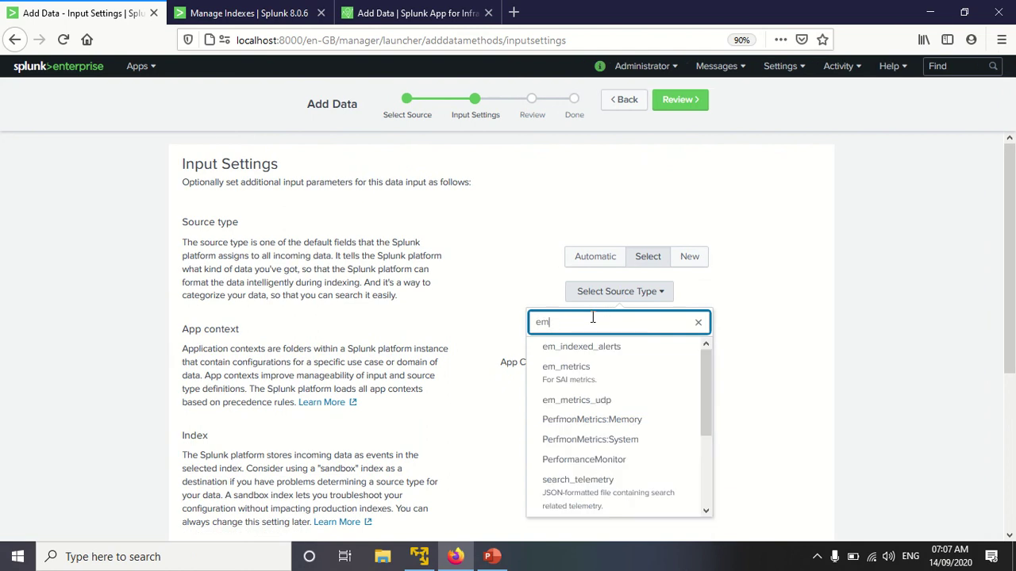
text(_metrics)
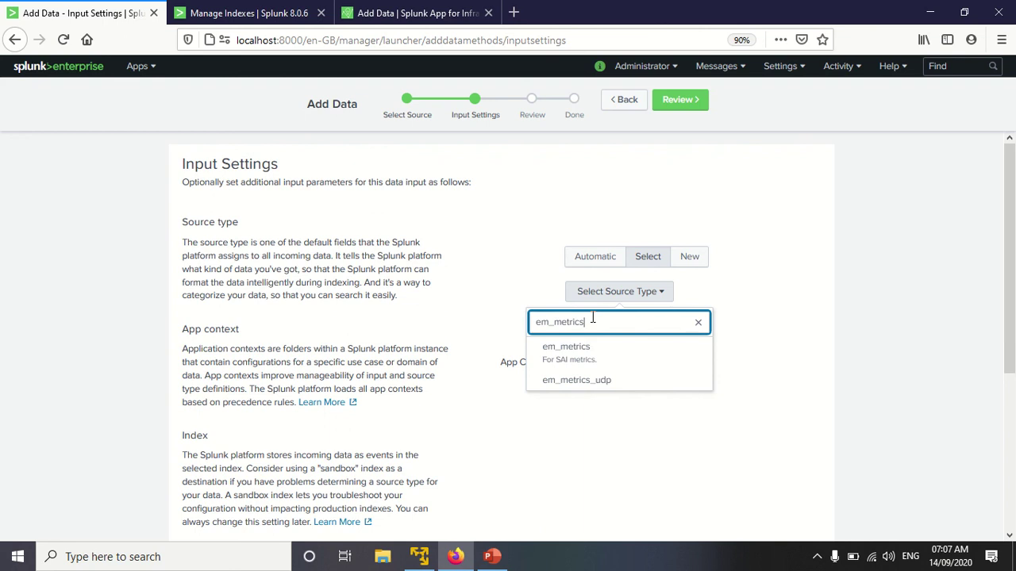
click(595, 354)
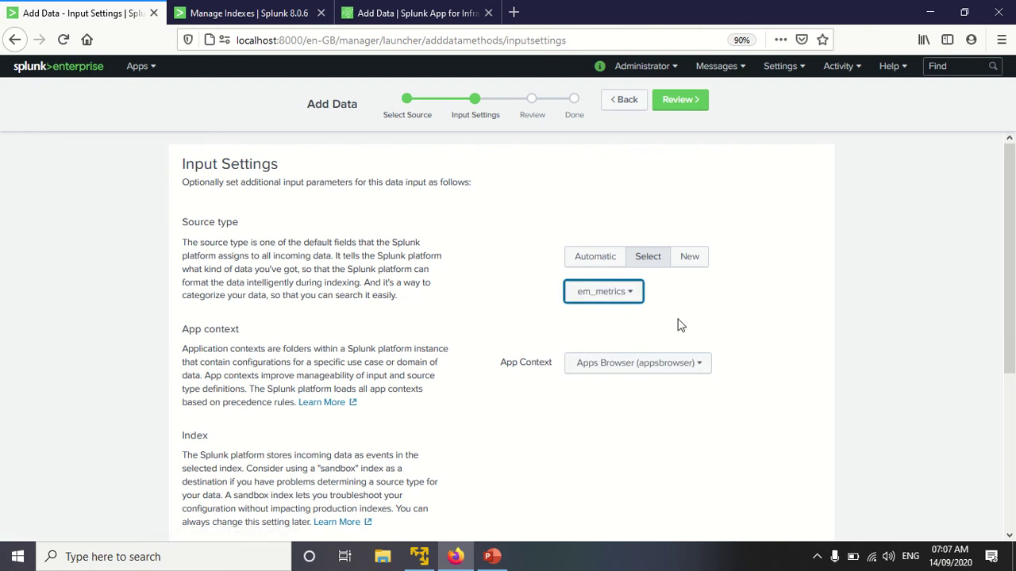
scroll(679, 323, down, 1)
scroll(679, 324, down, 4)
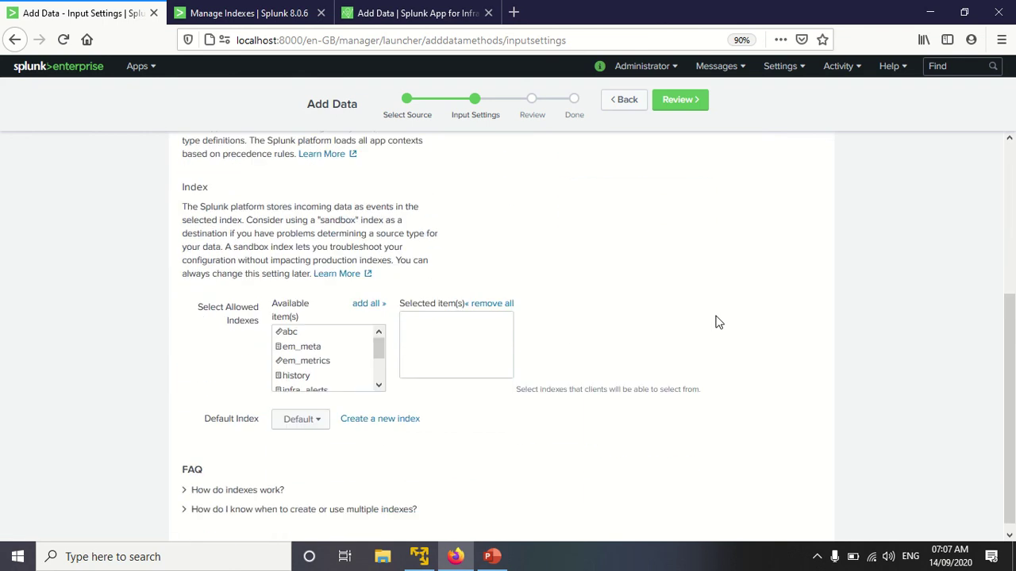
scroll(310, 346, down, 2)
scroll(310, 346, up, 2)
click(287, 323)
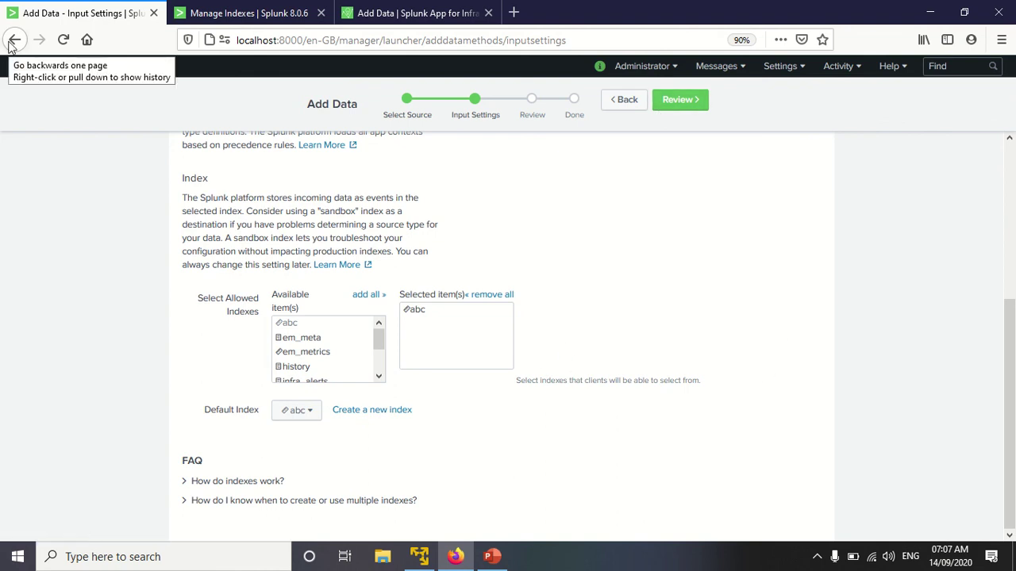
Step: Go back through browser history to the HTTP Event Collector token list
click(9, 46)
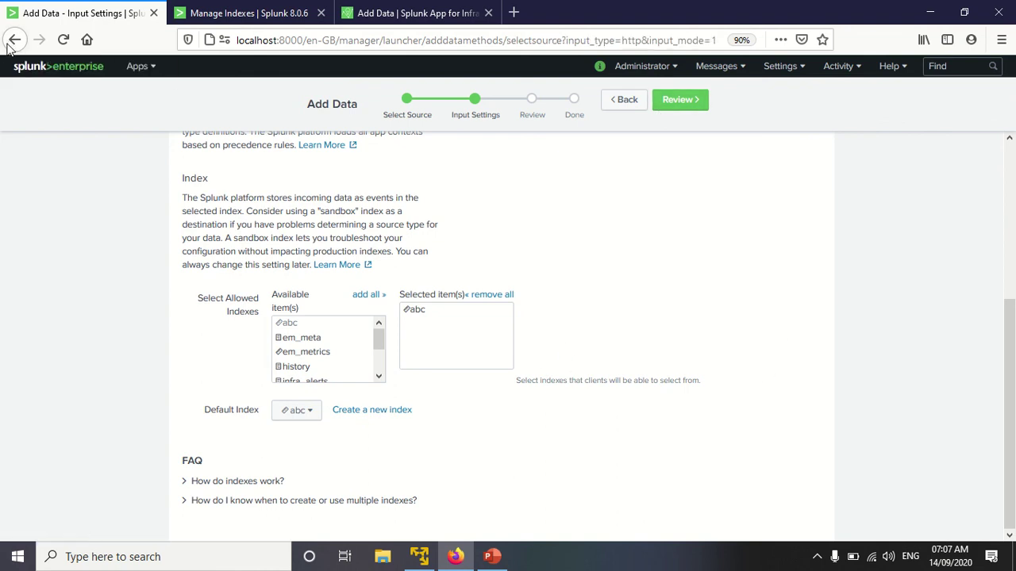
click(9, 46)
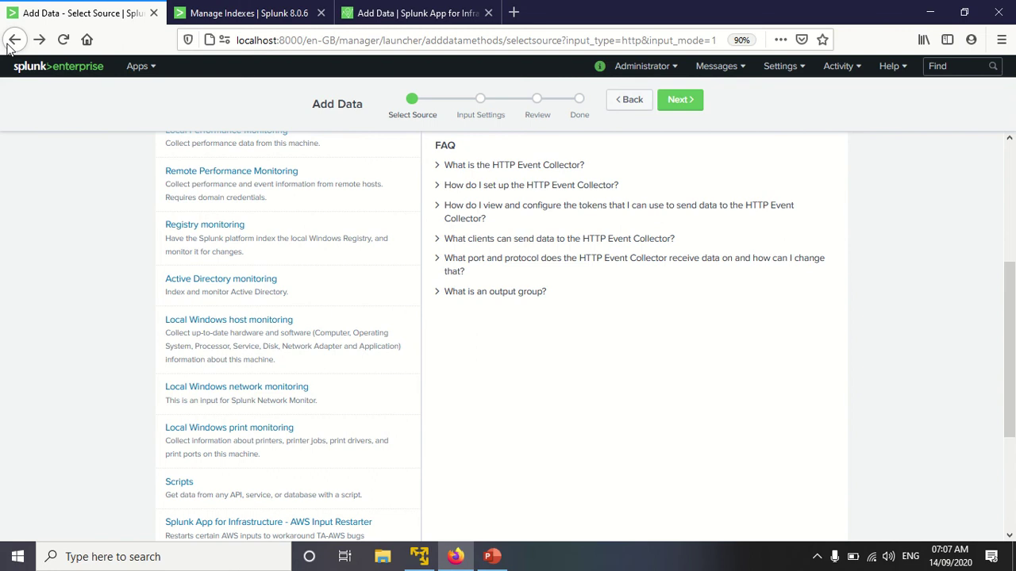
click(9, 46)
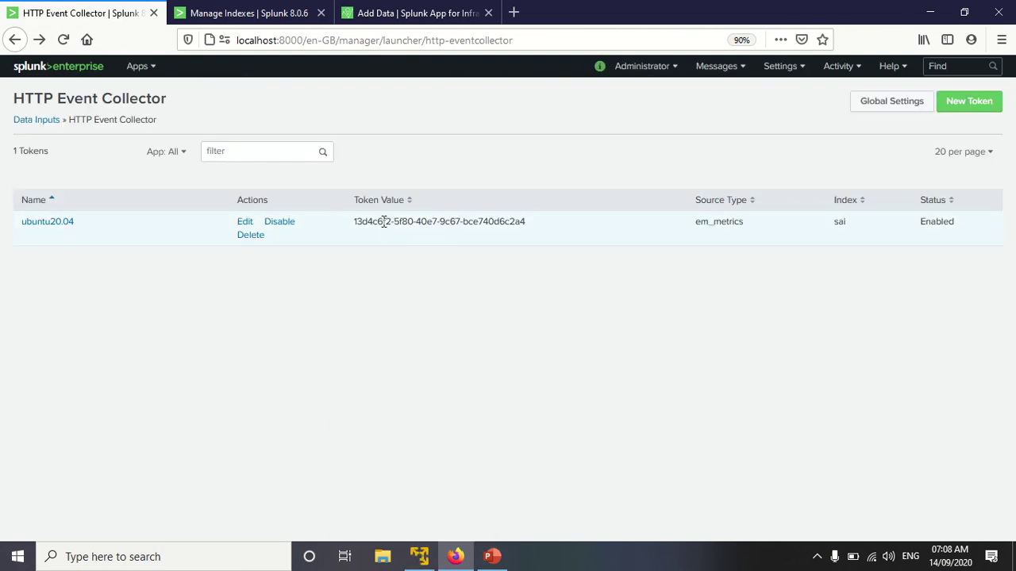
Step: Select and deselect the ubuntu20.04 token value, then bring up the Settings menu
click(385, 224)
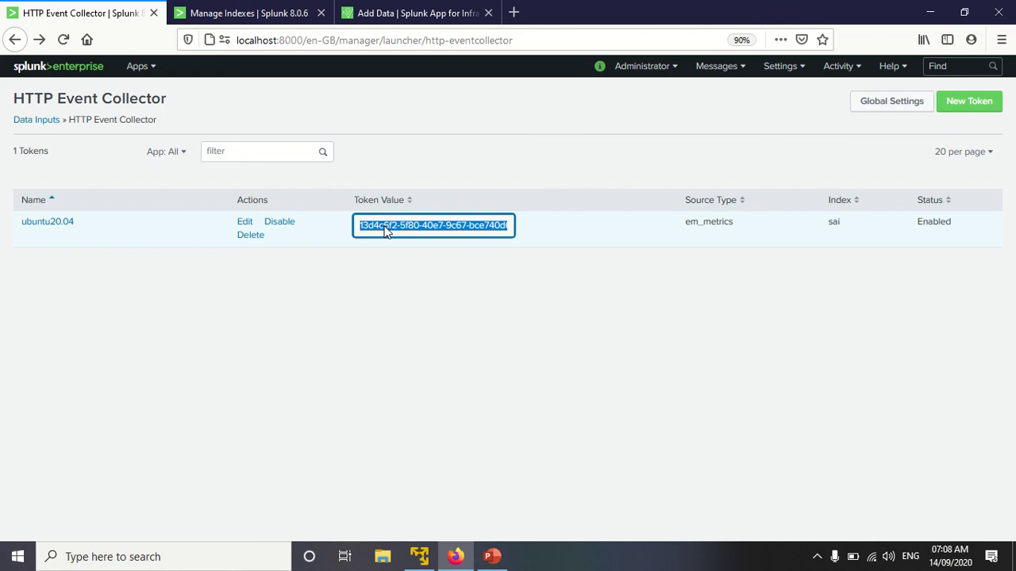
click(434, 345)
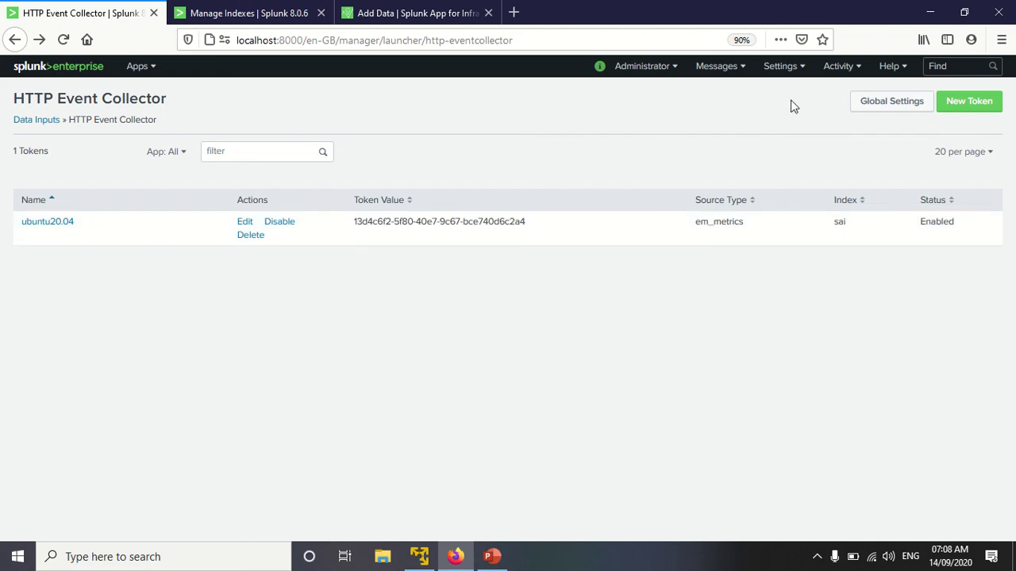
click(781, 66)
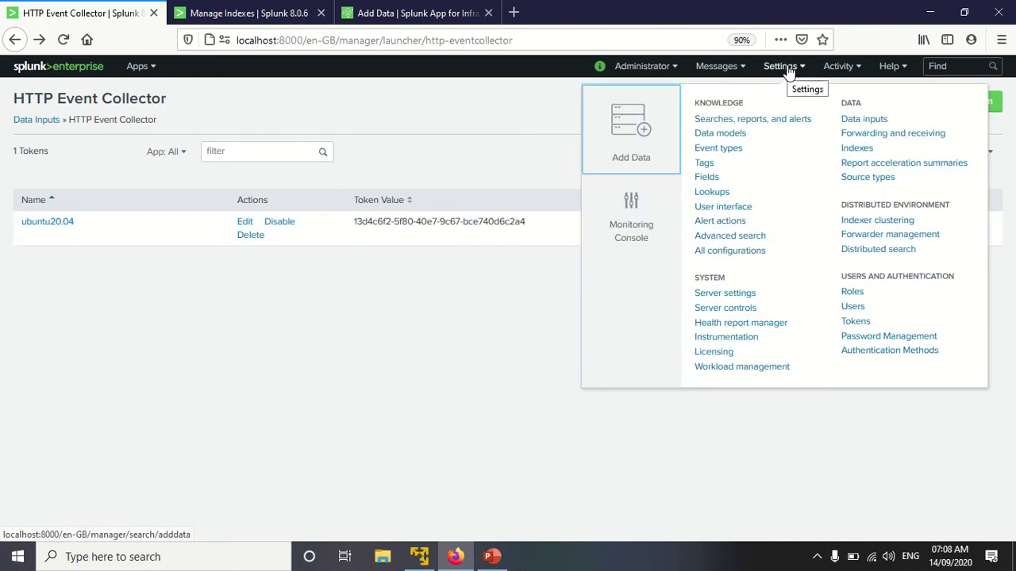
Step: Try adding receiving port 9997 under Forwarding and receiving, then cancel since it already exists
click(902, 133)
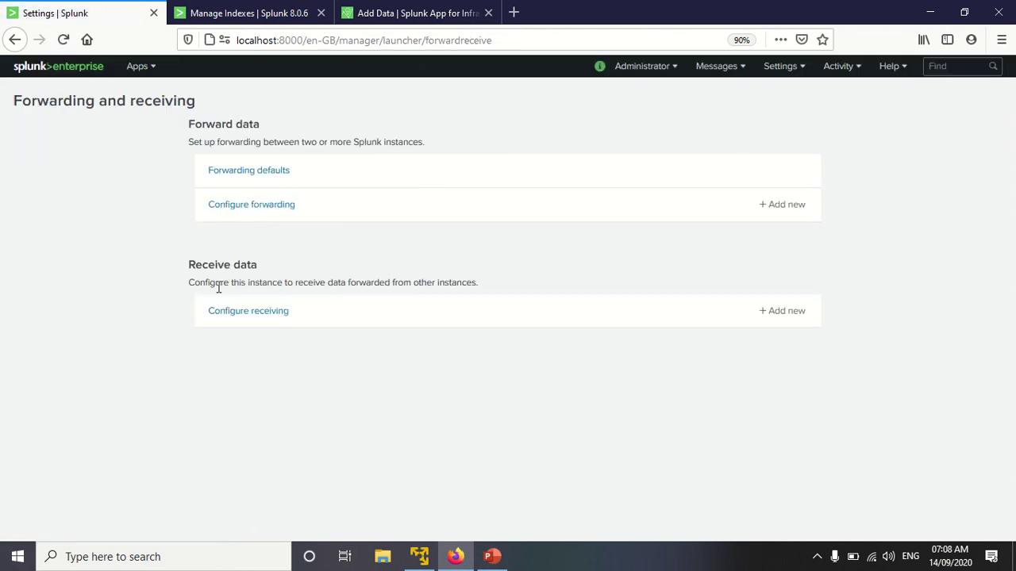
click(783, 316)
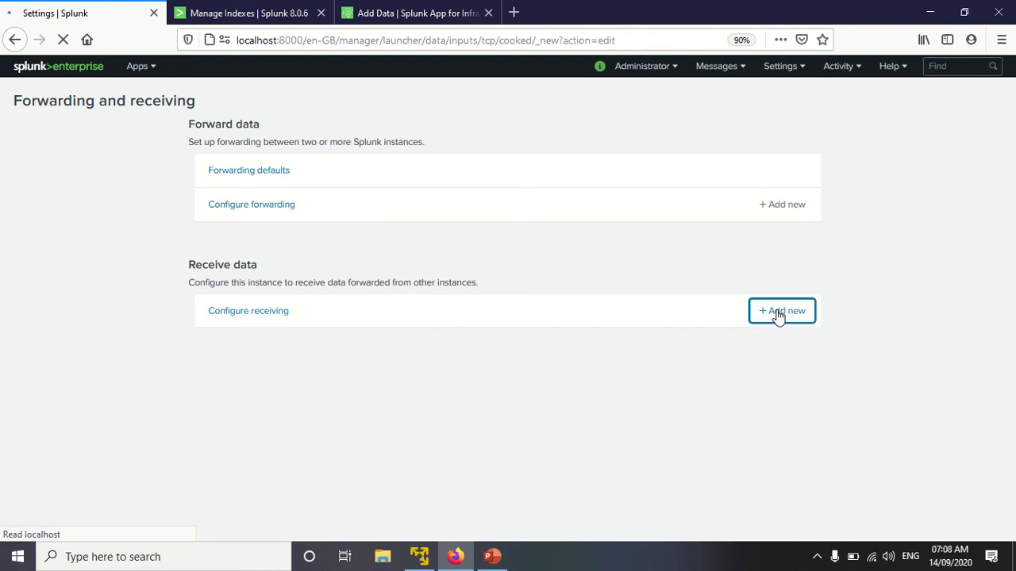
click(446, 229)
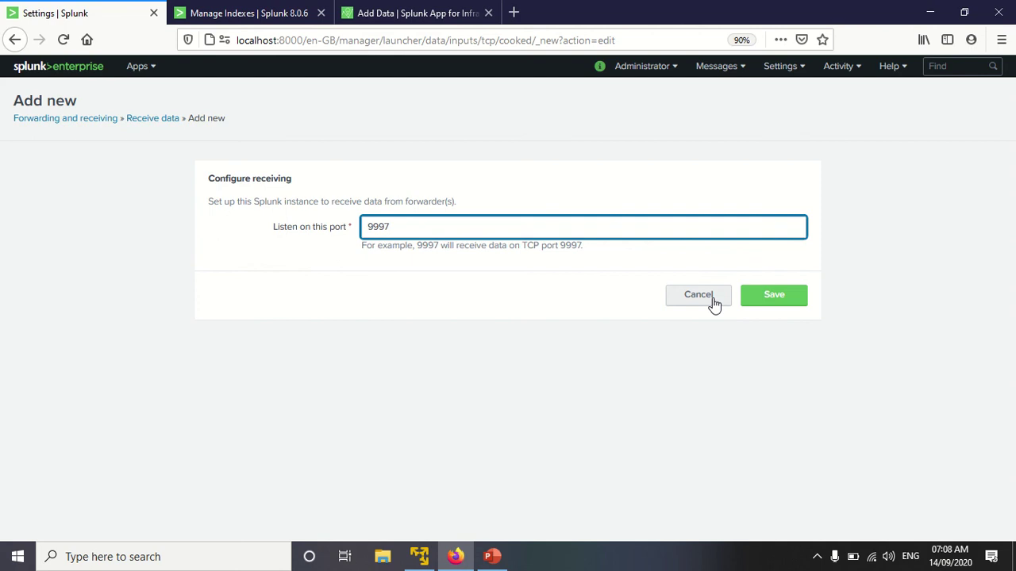
click(764, 299)
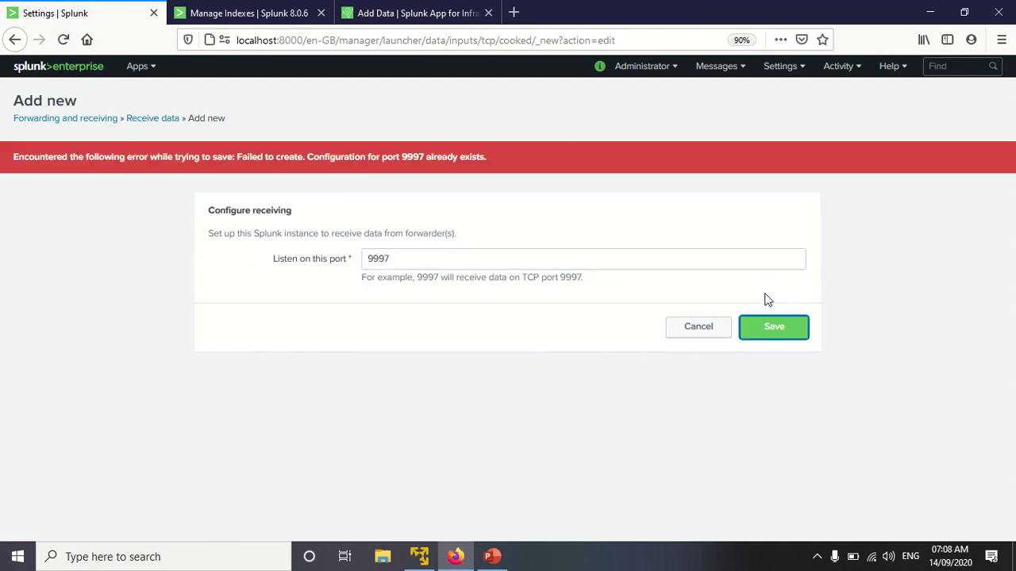
click(707, 330)
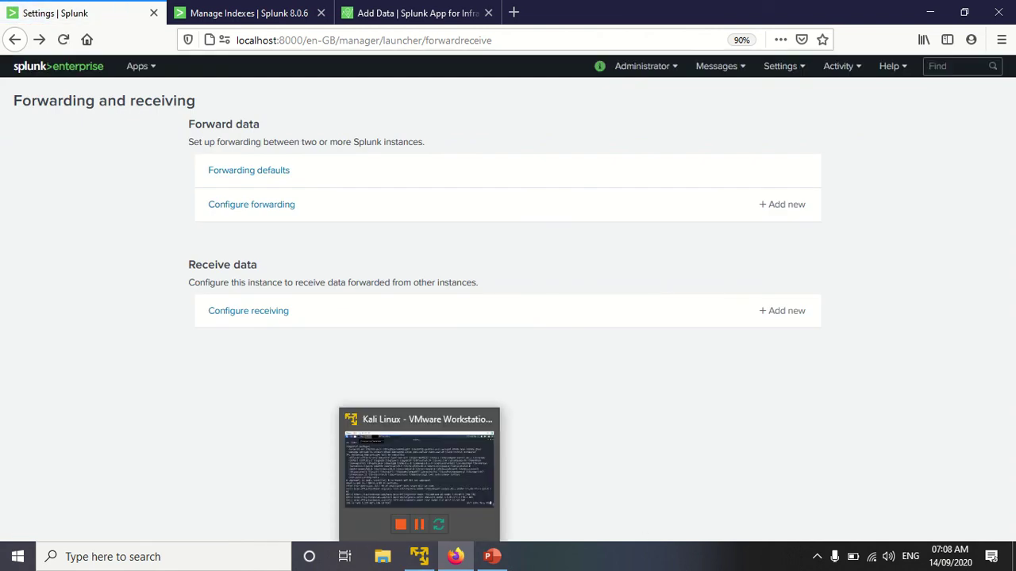
Step: Switch to the Kali VM, minimize it briefly, then return to check collectd download progress
click(419, 556)
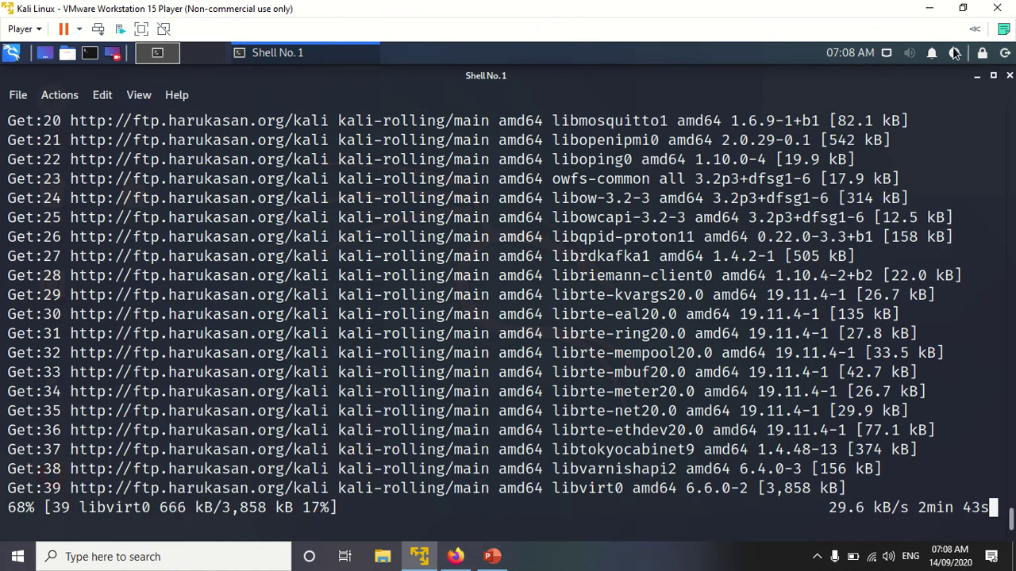
click(929, 8)
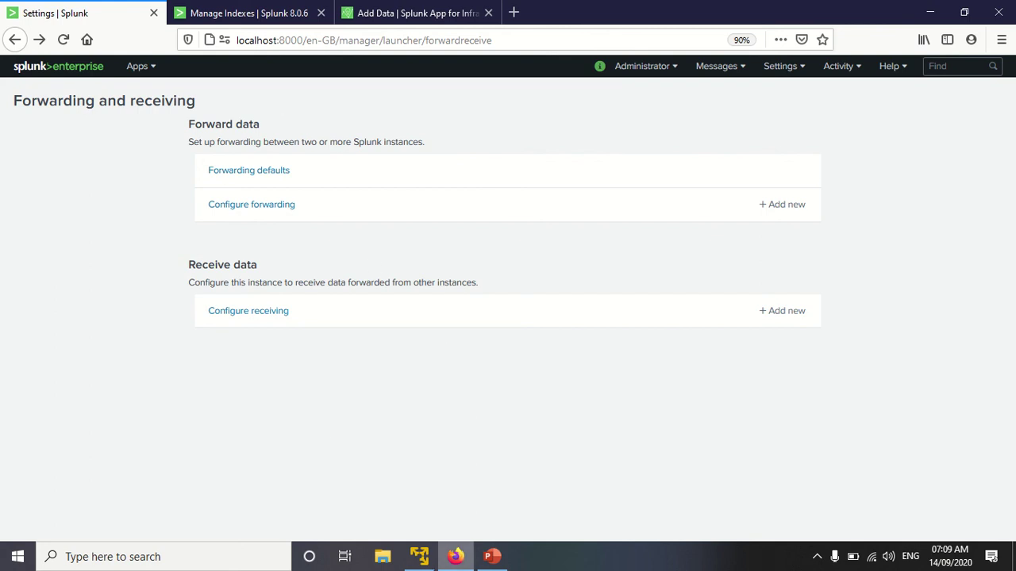
click(422, 558)
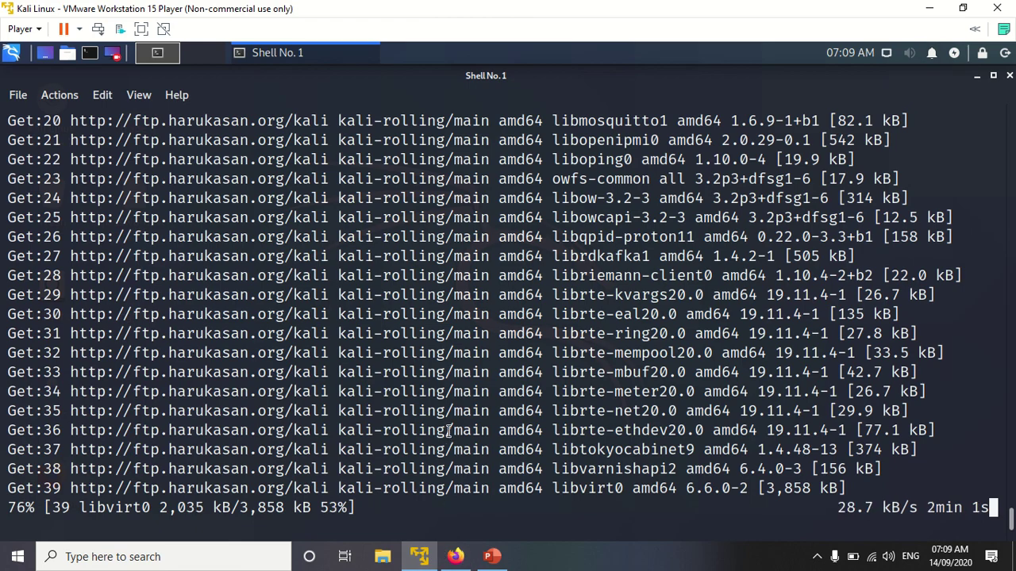
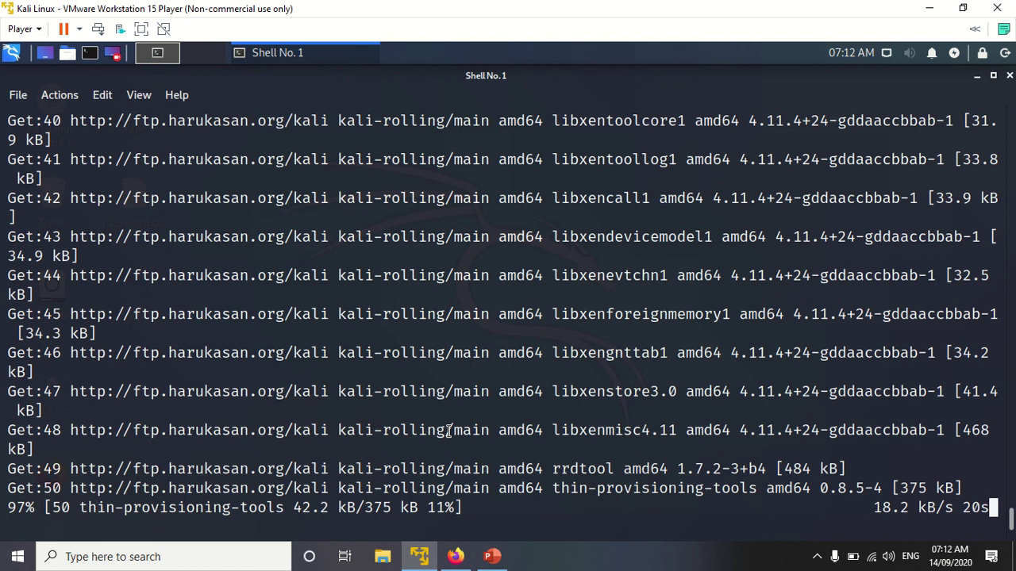
Step: Bring Firefox forward and show Splunk's Manage Indexes page listing 16 indexes
click(456, 557)
click(218, 11)
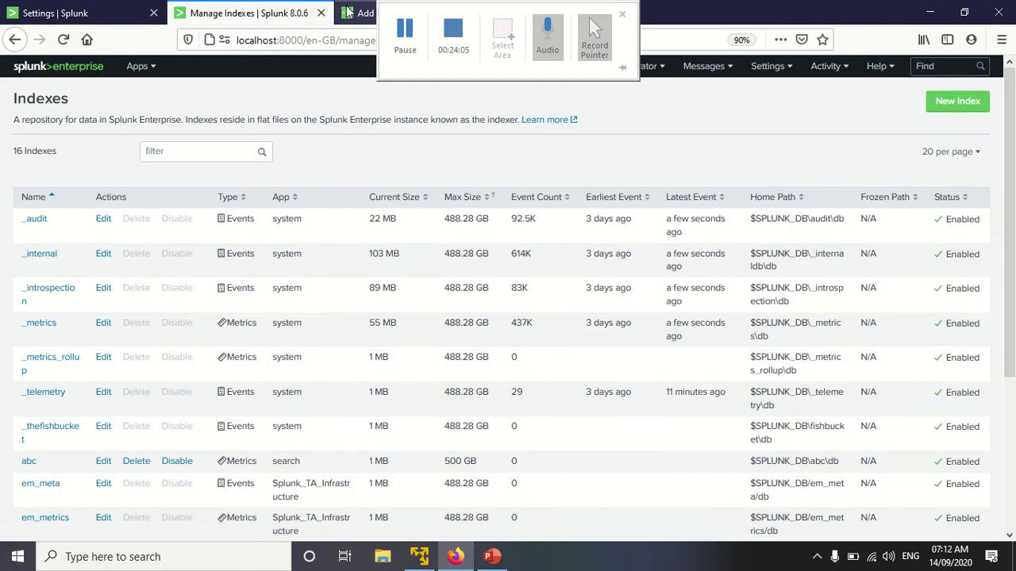
Step: Review the agent install script on the Add Data page, then return to the Kali terminal
click(361, 11)
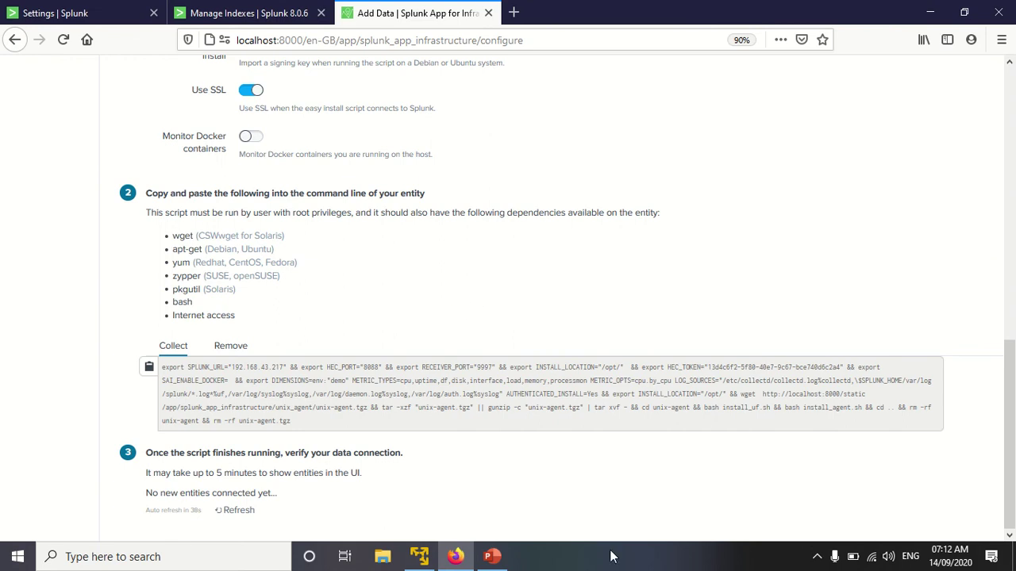
click(419, 556)
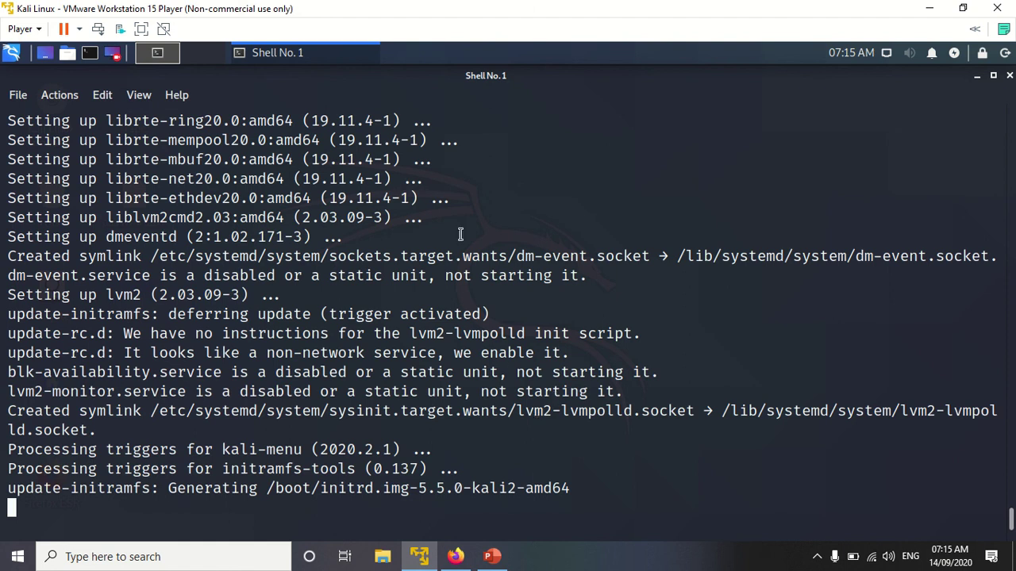
Step: Check the Splunk Add Data page, then wait in Kali until the script reaches 'Step:Configure agent'
click(456, 557)
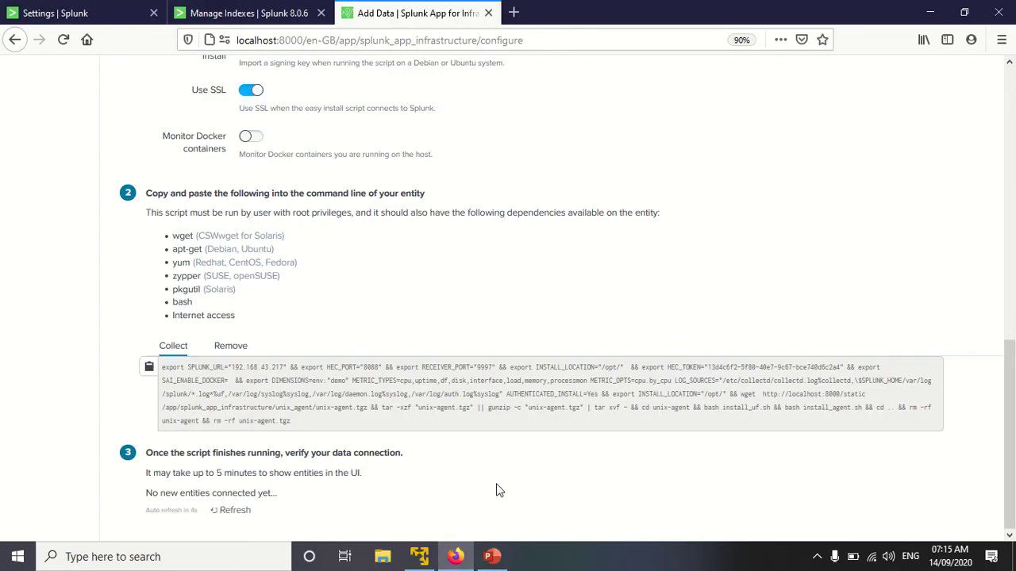
click(419, 557)
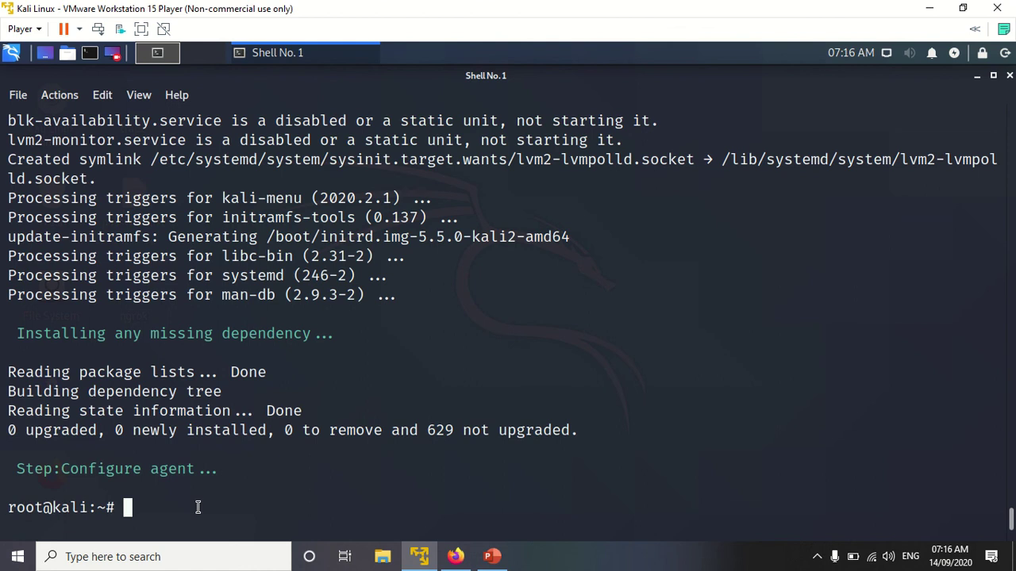
Step: Return to the Splunk Add Data verification step, which still shows no new entities connected
click(455, 557)
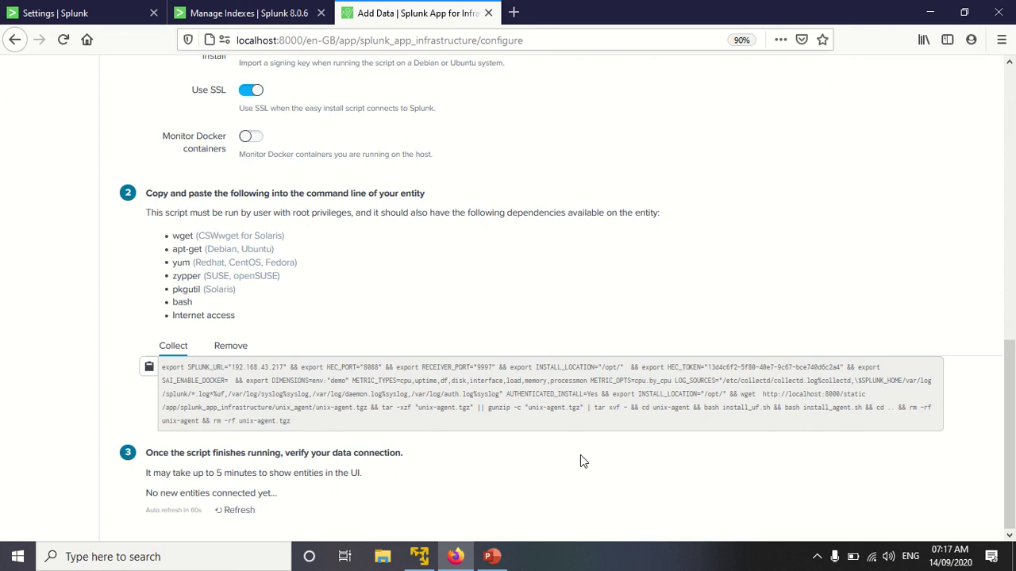
Step: Go from Settings to the Splunk home page and open the Splunk Add-on for Infrastructure app
click(27, 8)
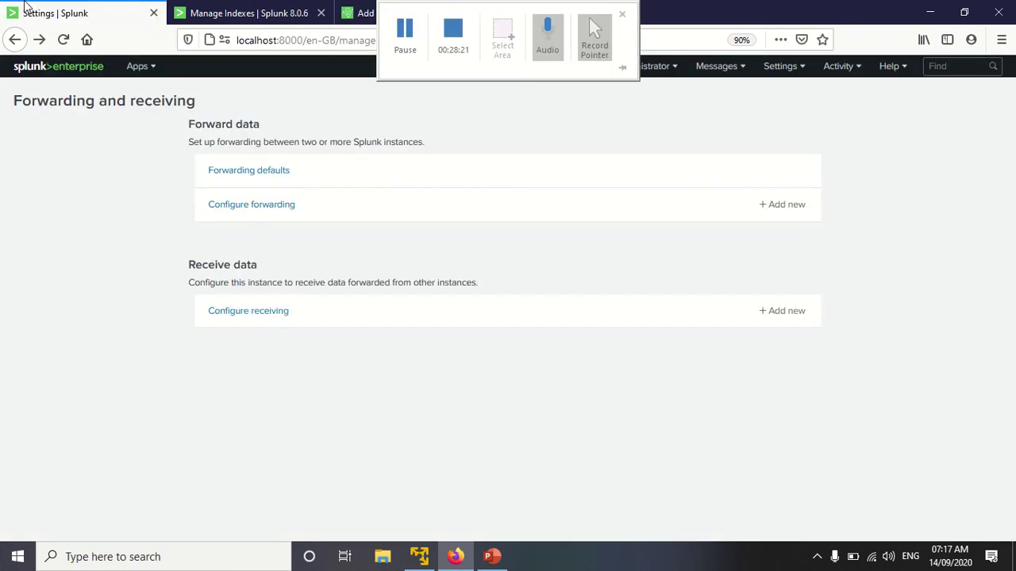
click(61, 70)
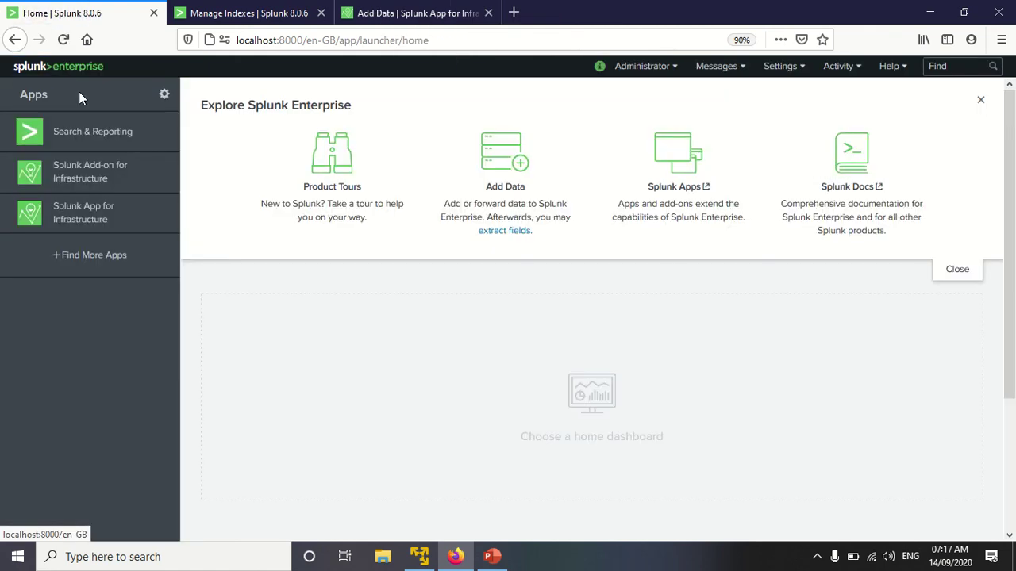
click(115, 177)
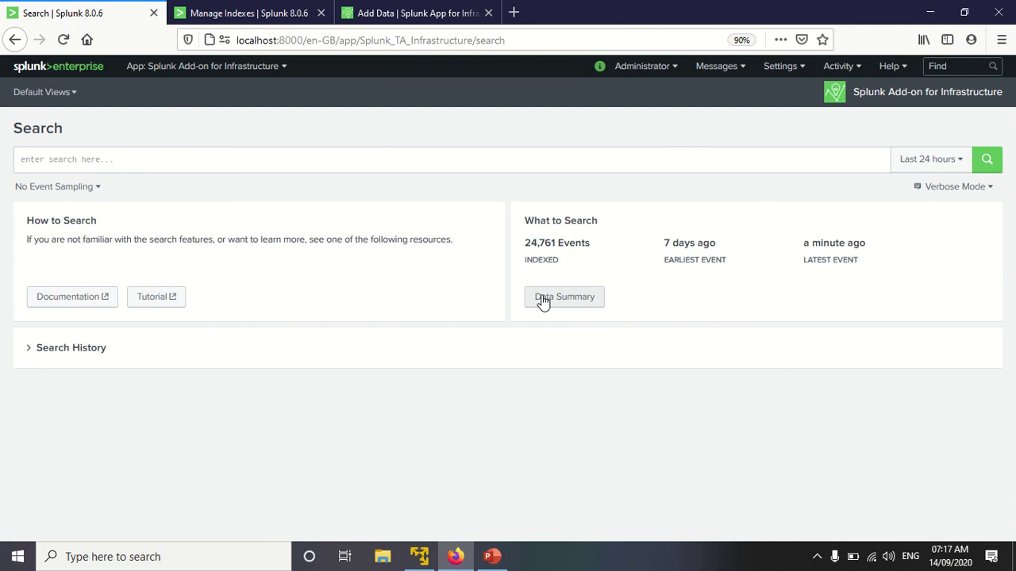
Step: Confirm host kali (1,139 events) in the Data Summary, then bring up the Default Views list
click(542, 296)
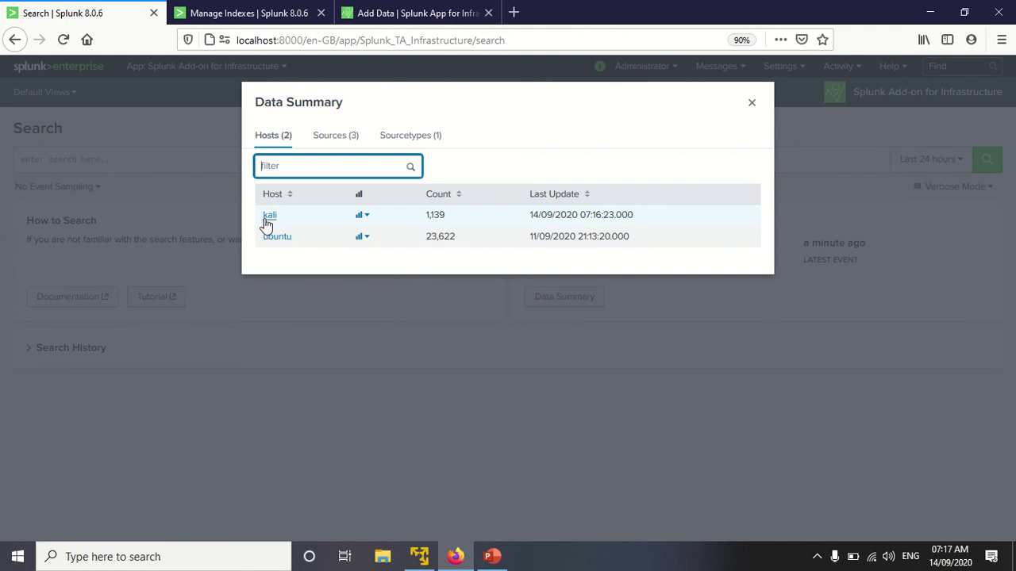
click(752, 105)
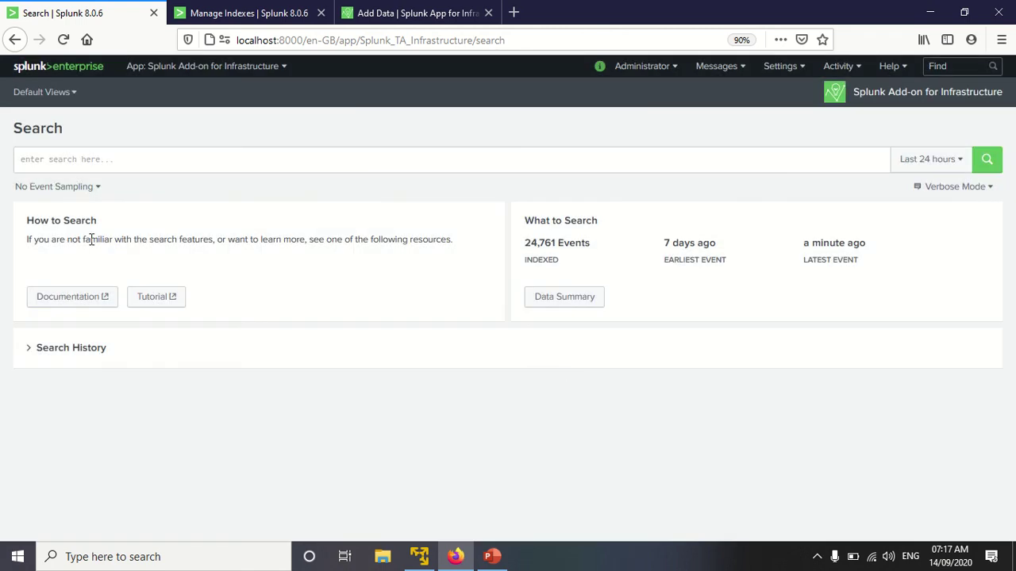
click(42, 93)
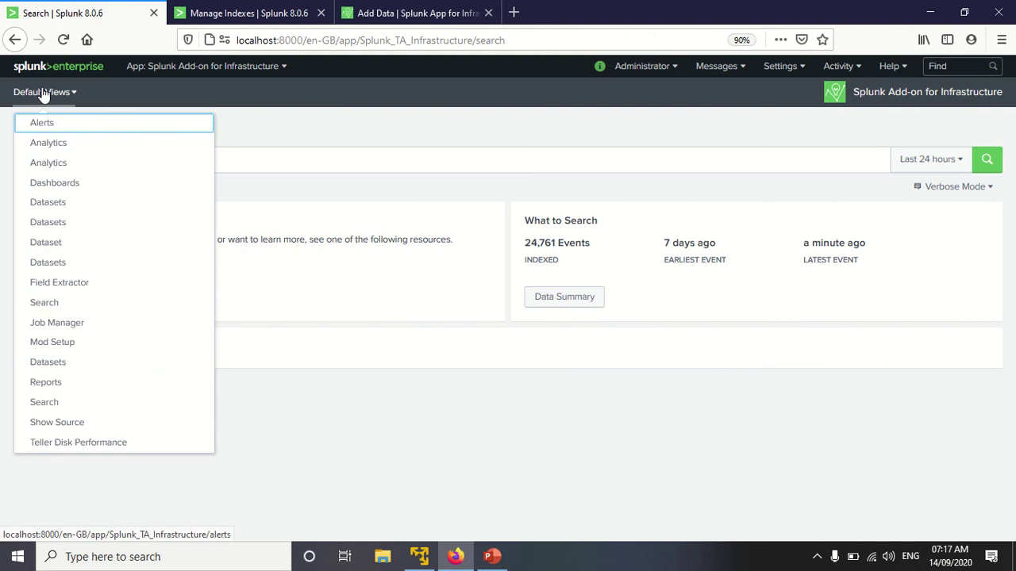
Step: Open the Analytics view and expand its Metrics group (df, load, memory, processmon, spl, uptime)
click(63, 144)
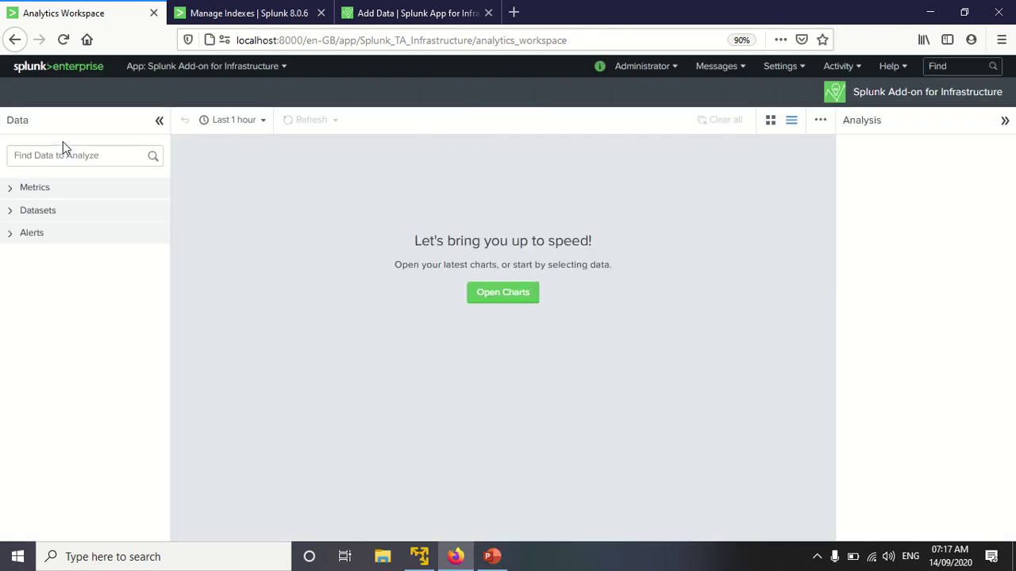
click(9, 194)
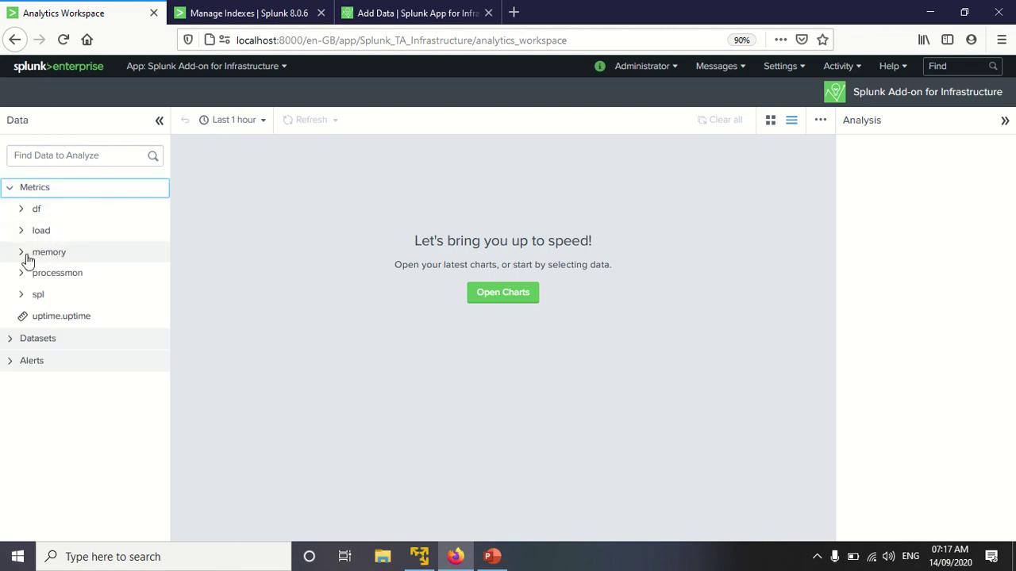
Step: Expand the df, load, memory and processmon metrics and chart processmon cpu.percent
click(21, 211)
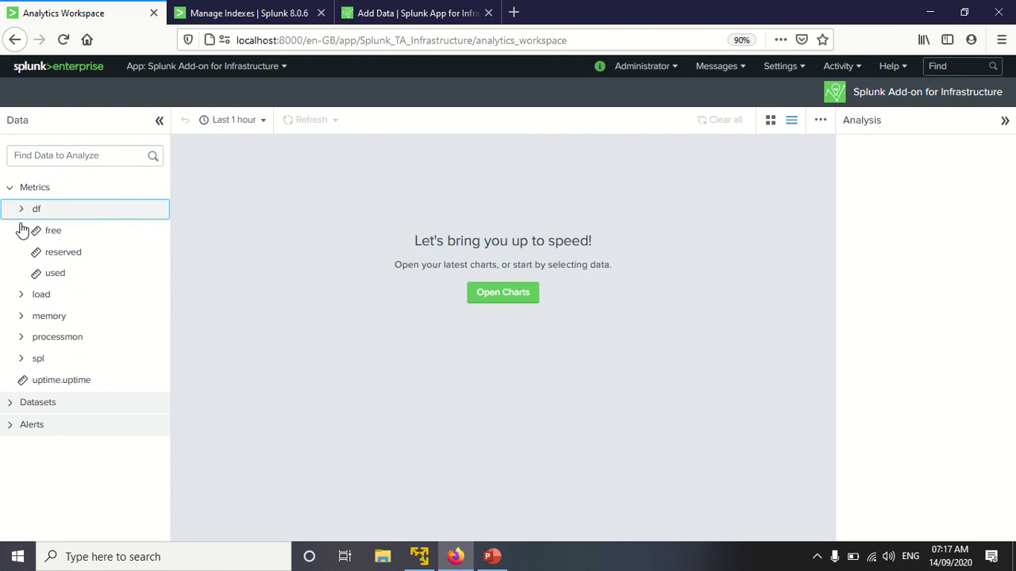
click(22, 295)
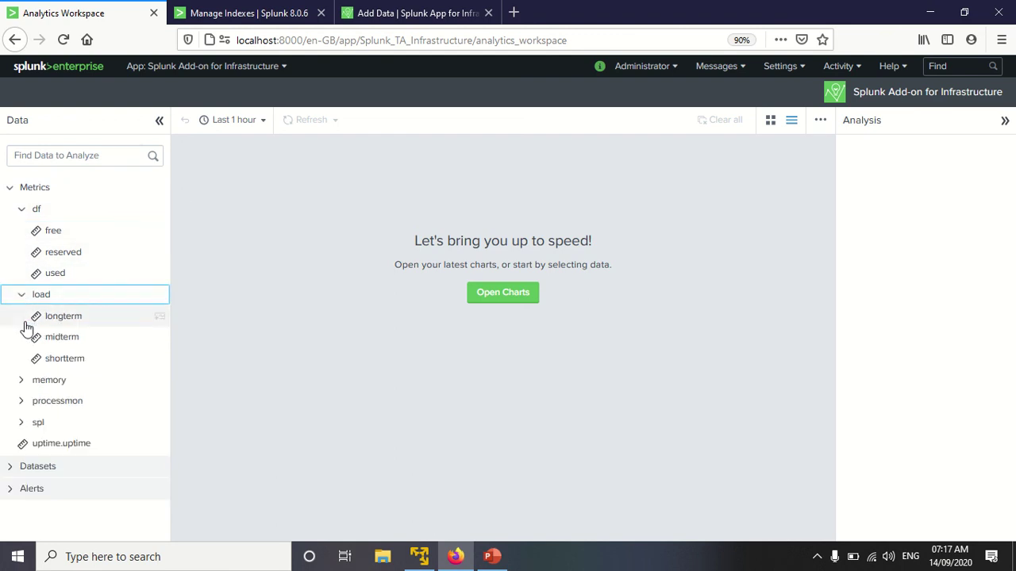
click(22, 381)
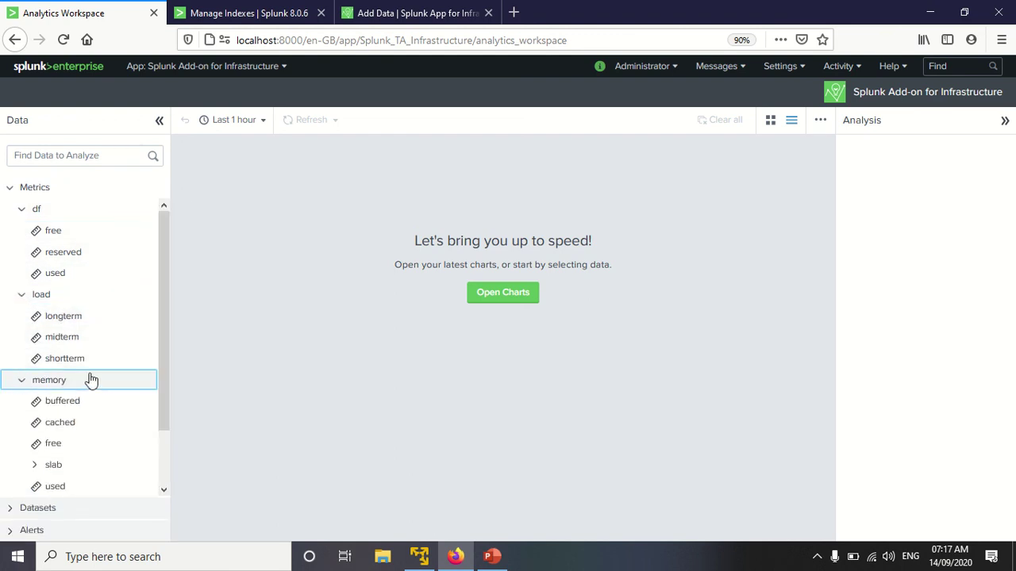
scroll(103, 377, down, 2)
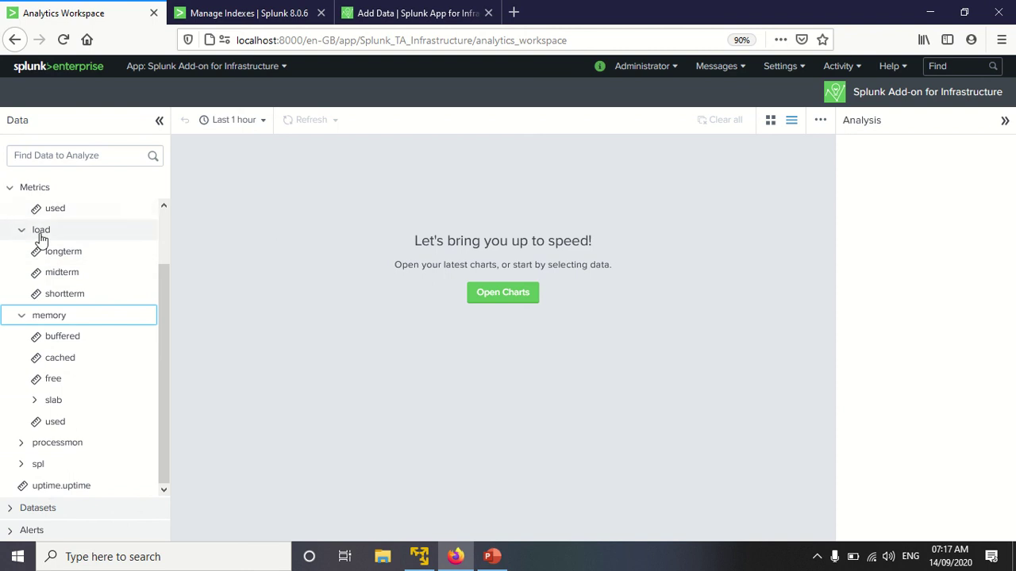
click(22, 442)
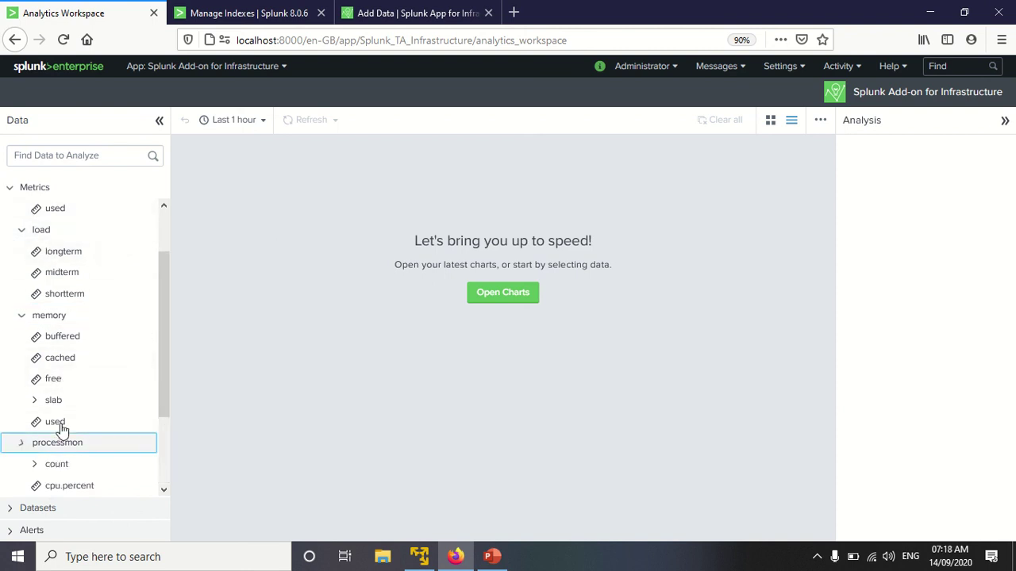
scroll(61, 423, down, 3)
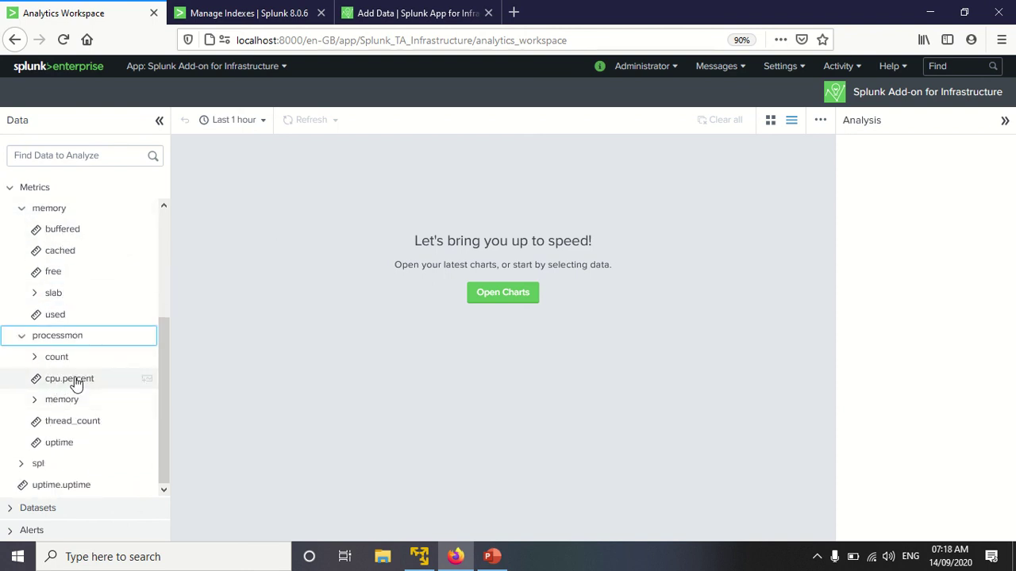
click(75, 381)
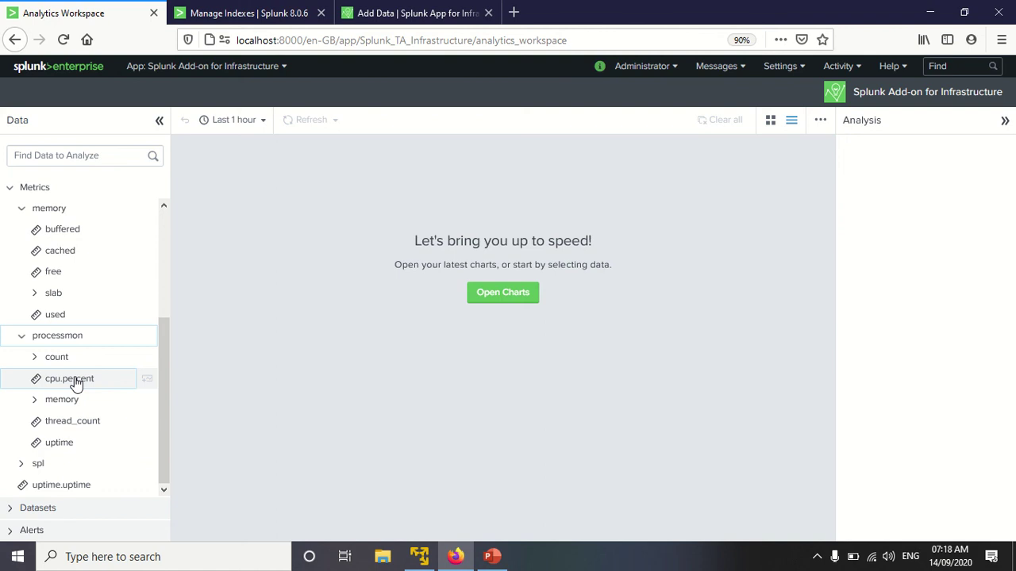
click(74, 382)
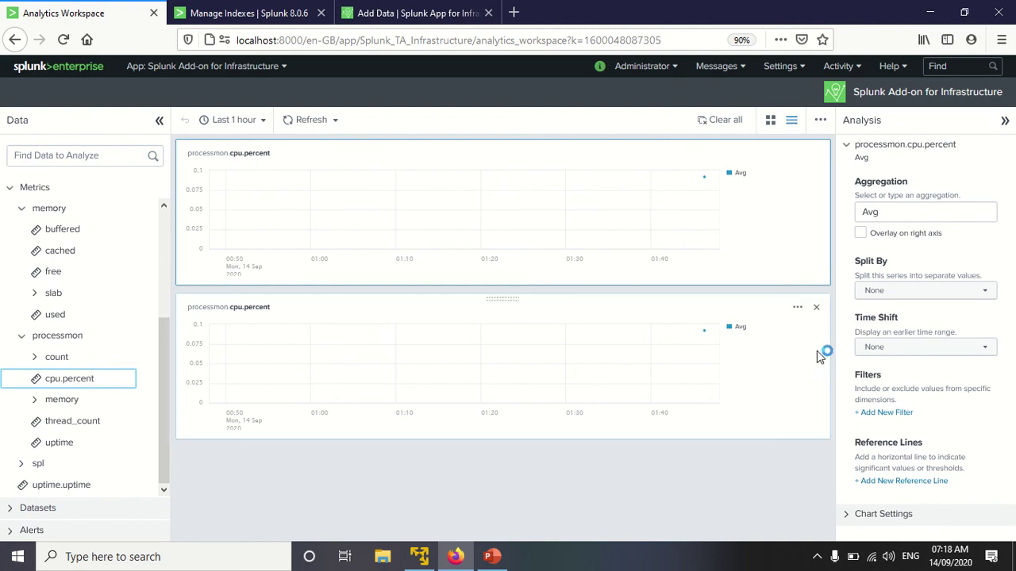
Step: Close the duplicate cpu.percent chart panel and select memory free in the Data tree
click(816, 308)
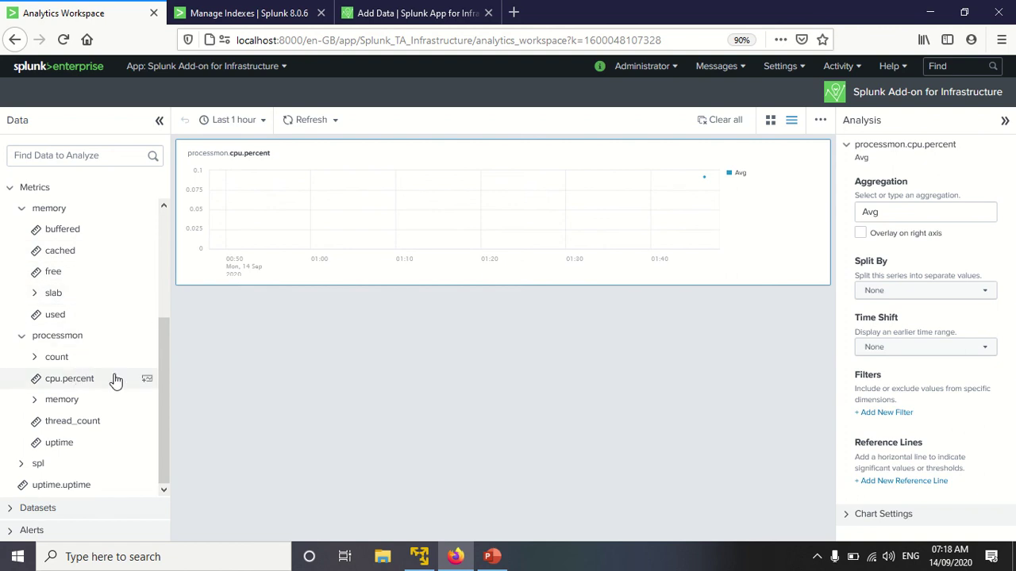
scroll(102, 399, up, 3)
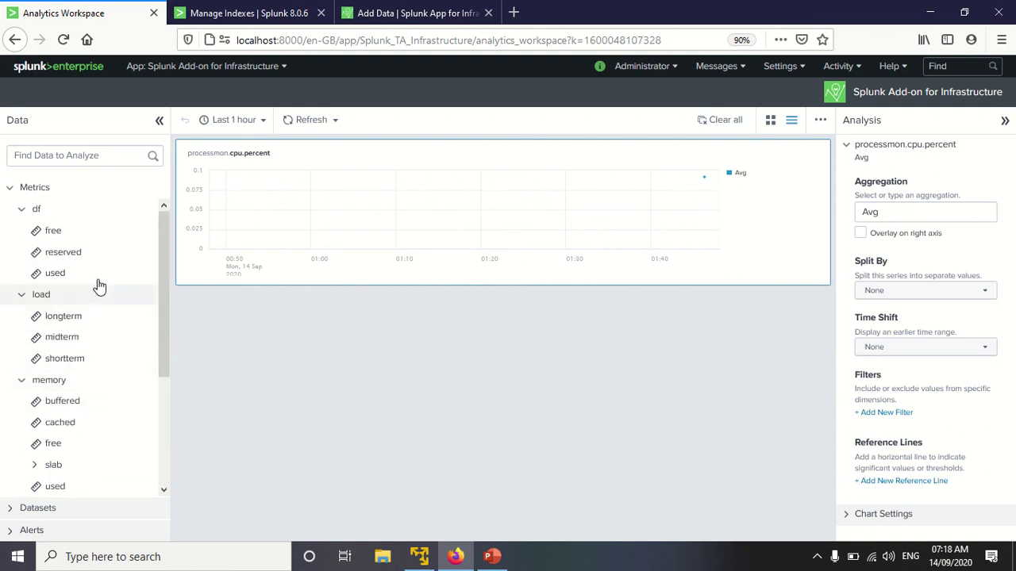
scroll(95, 399, down, 2)
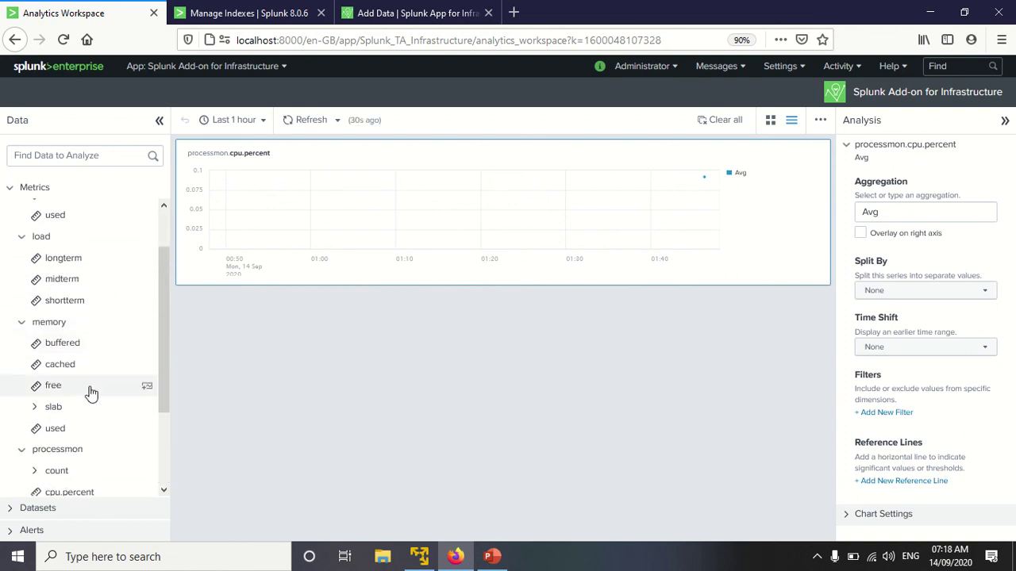
click(84, 389)
Step: Add a memory.free (Avg) chart, near 60, above processmon.cpu.percent for the last hour
click(84, 387)
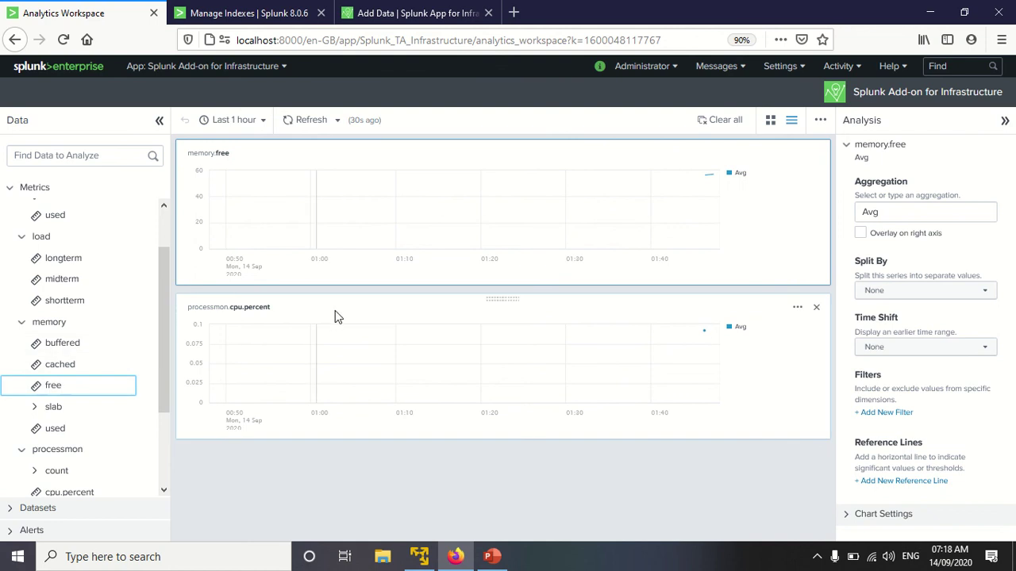
mouse_move(712, 181)
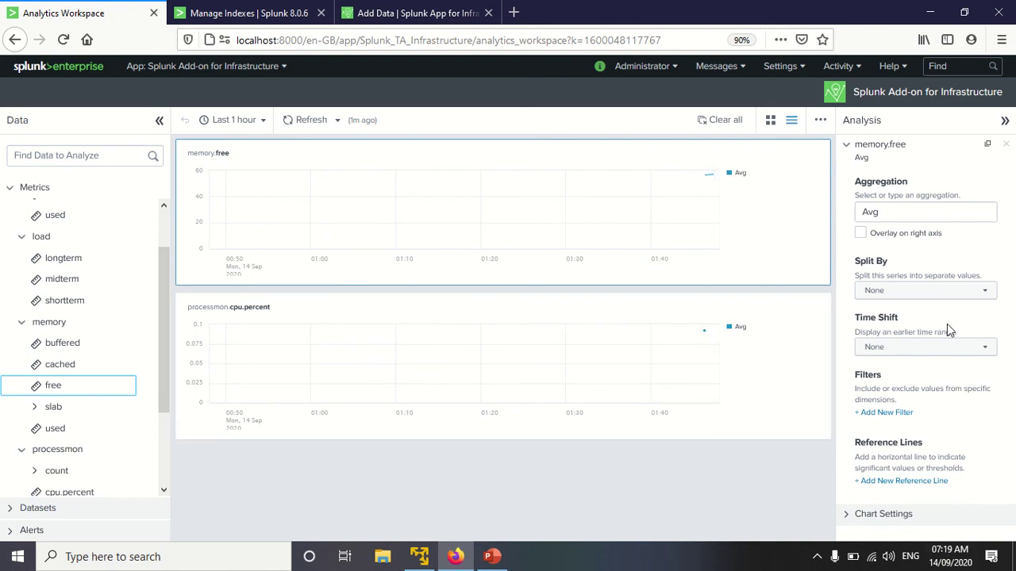
click(841, 519)
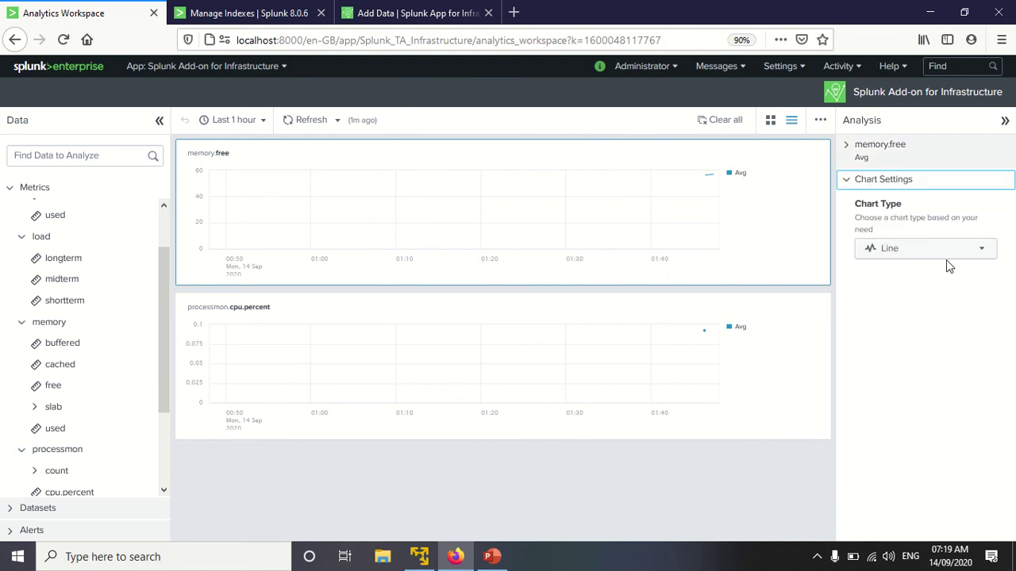
click(848, 181)
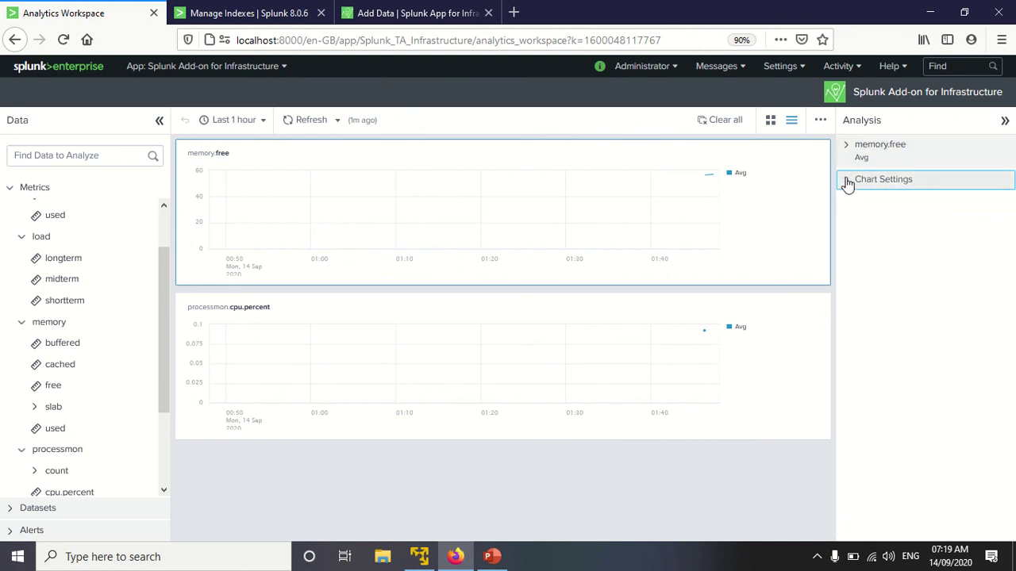
click(847, 181)
click(849, 158)
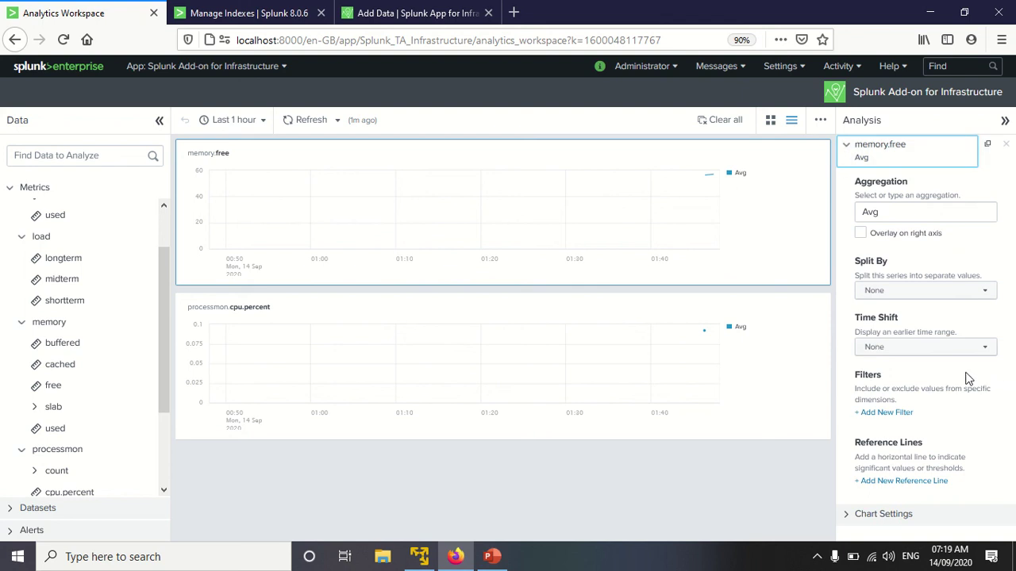
click(894, 412)
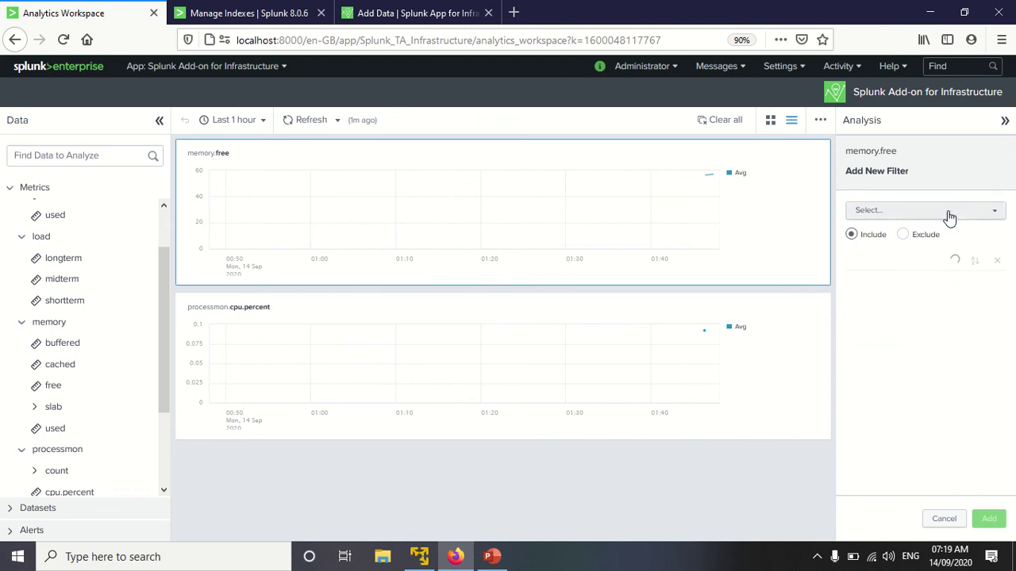
click(949, 216)
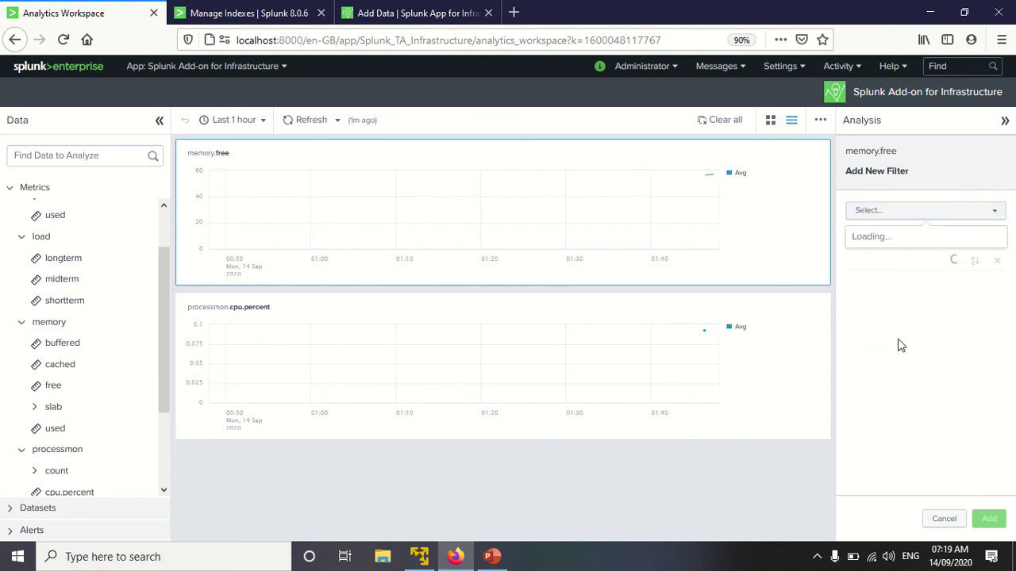
click(731, 385)
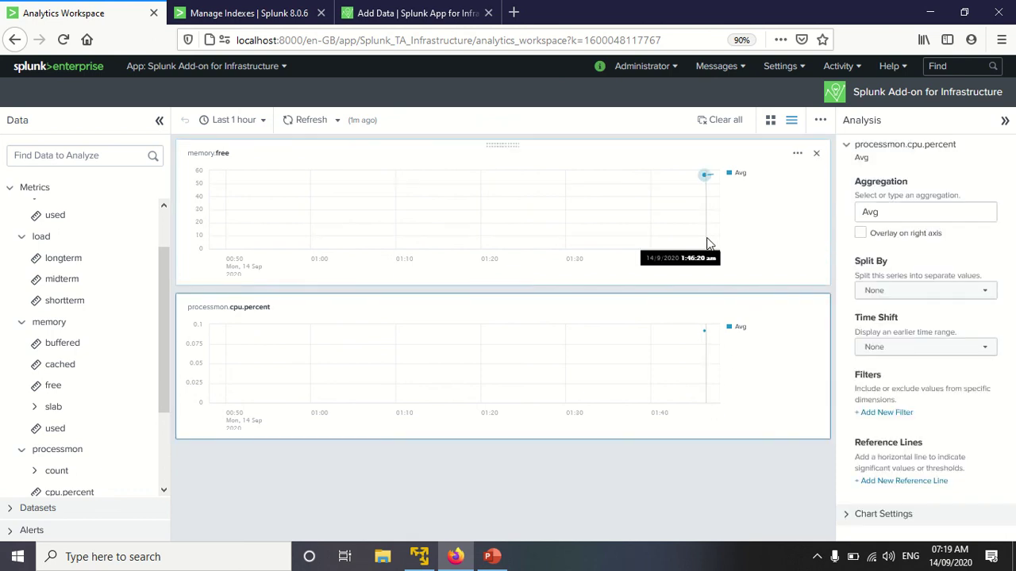
click(364, 13)
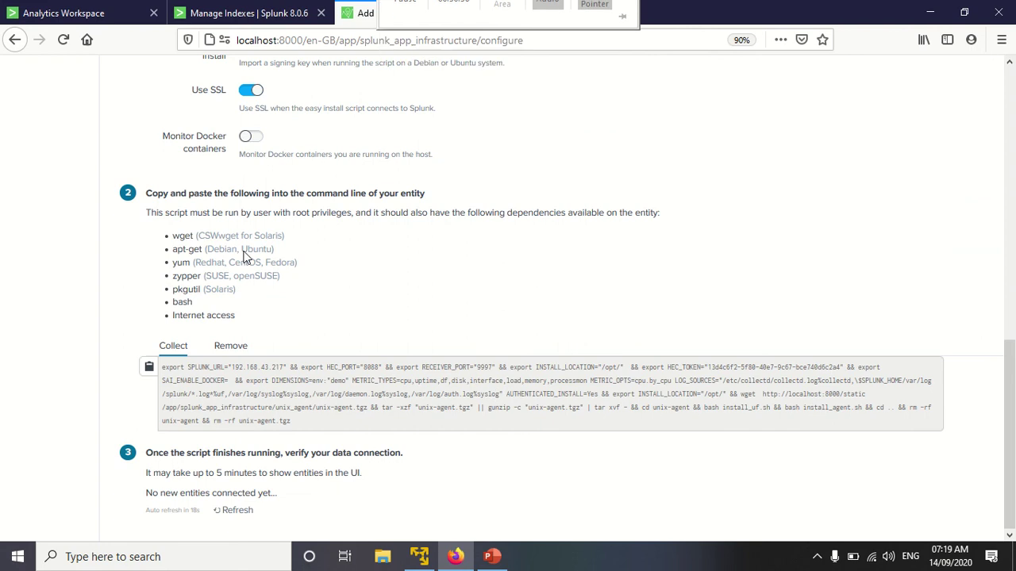
click(23, 12)
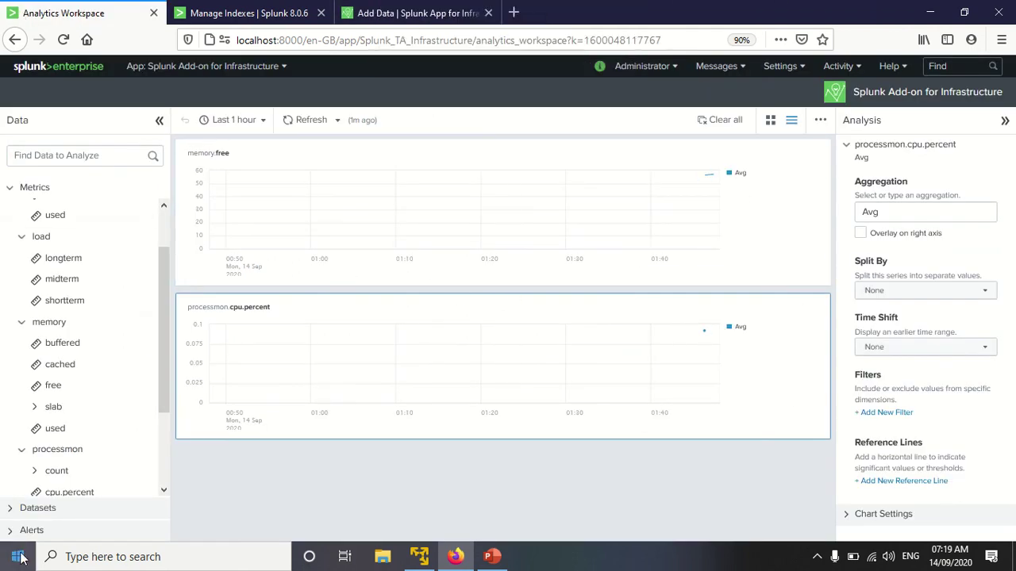
mouse_move(476, 7)
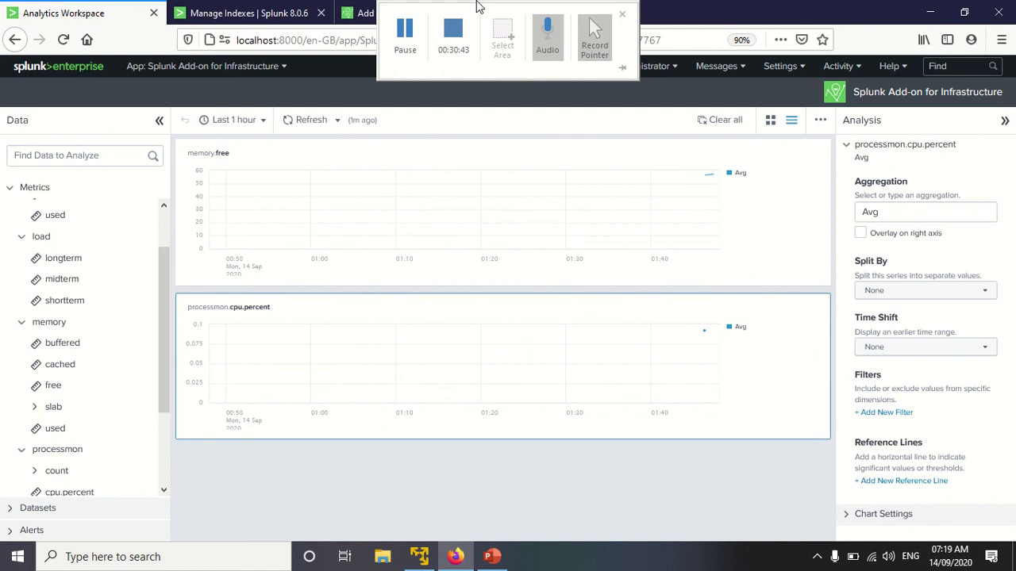